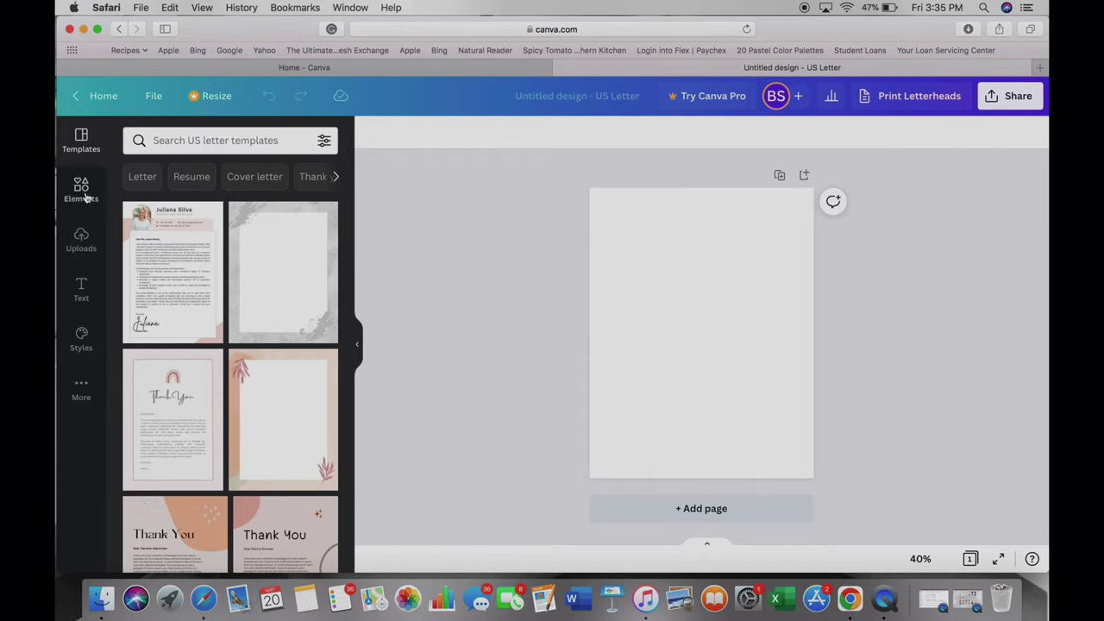
# Add a heading to the blank page that reads "Habit Tracker"
pyautogui.click(81, 292)
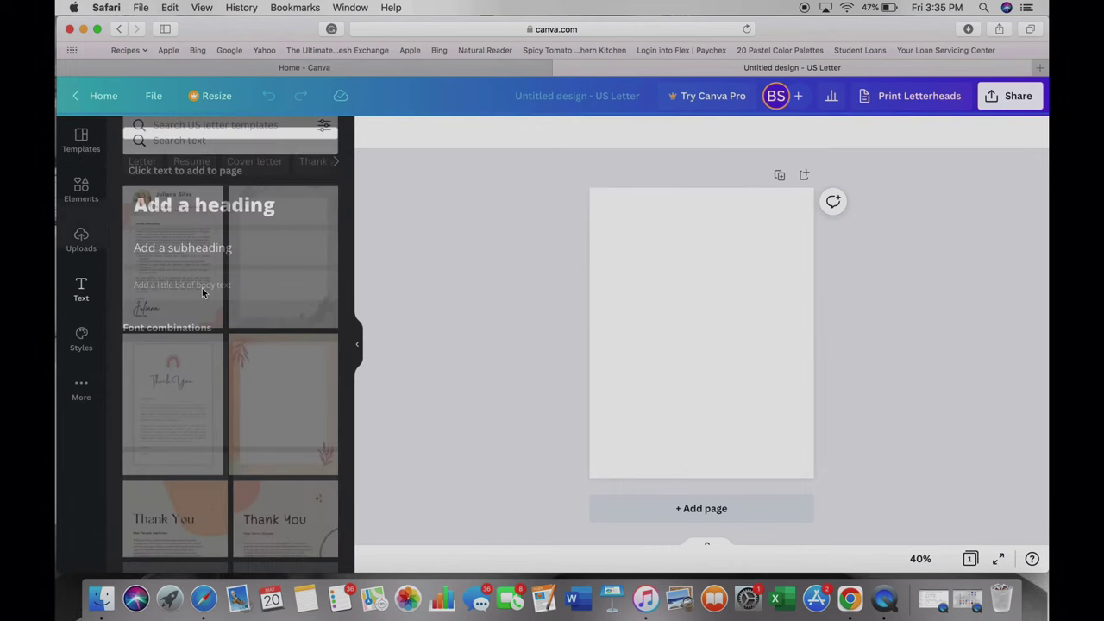
pyautogui.click(186, 208)
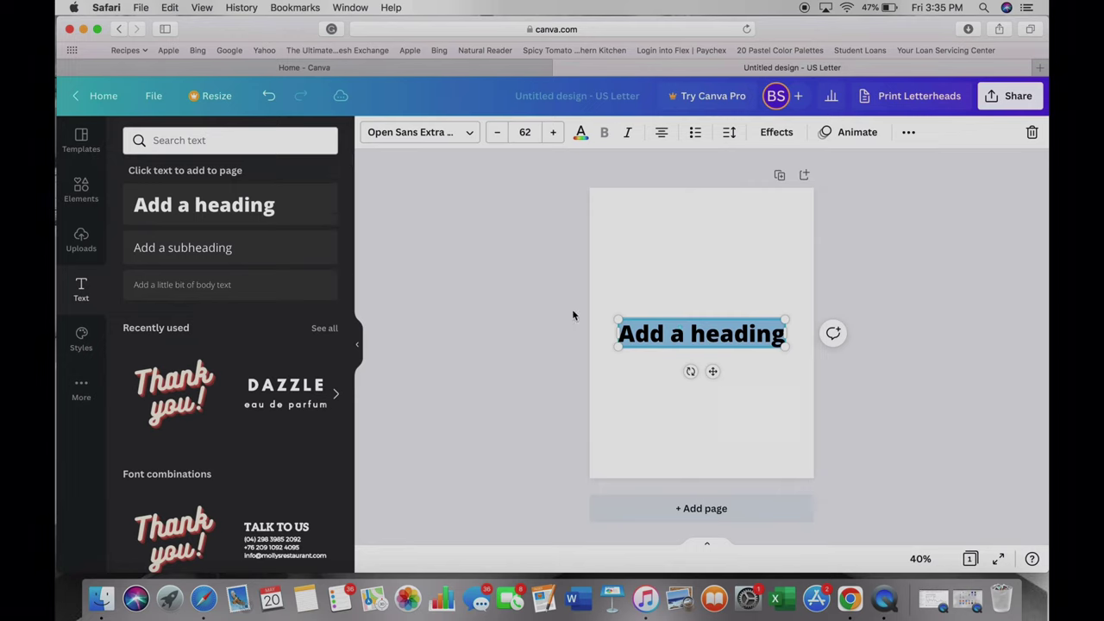
pyautogui.write('Habi')
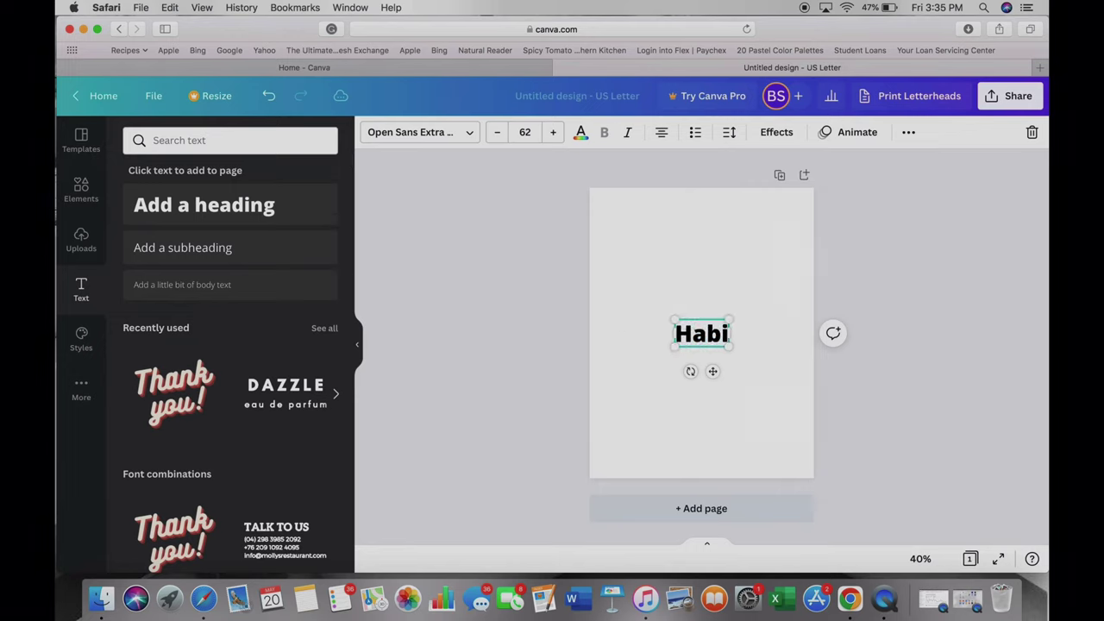
pyautogui.write('t Tracker')
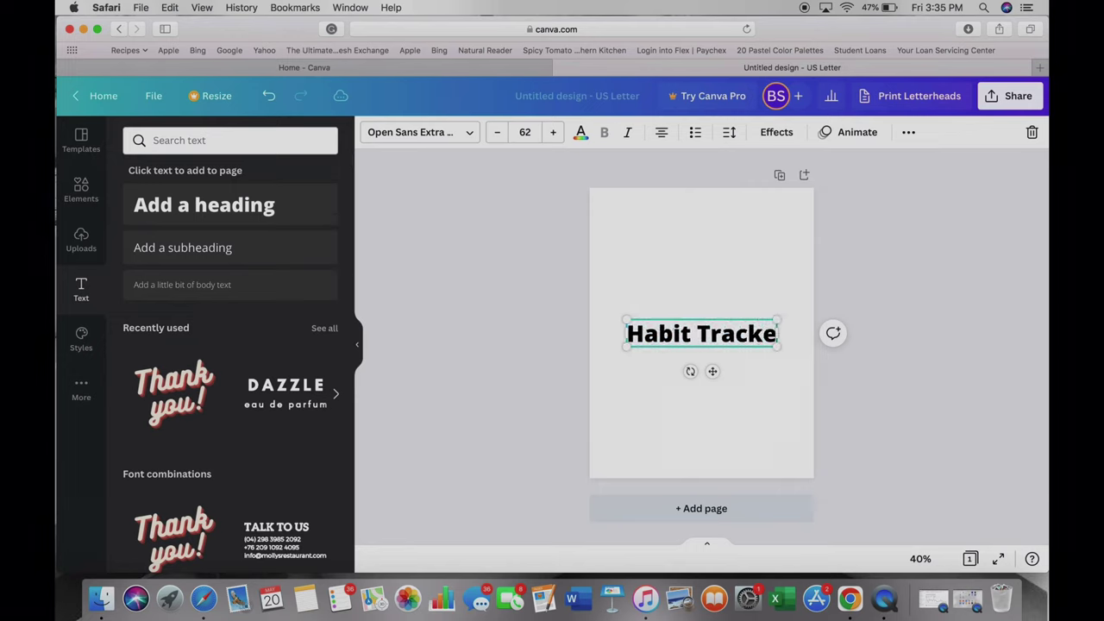
# Change the heading's font to Baron
pyautogui.click(450, 132)
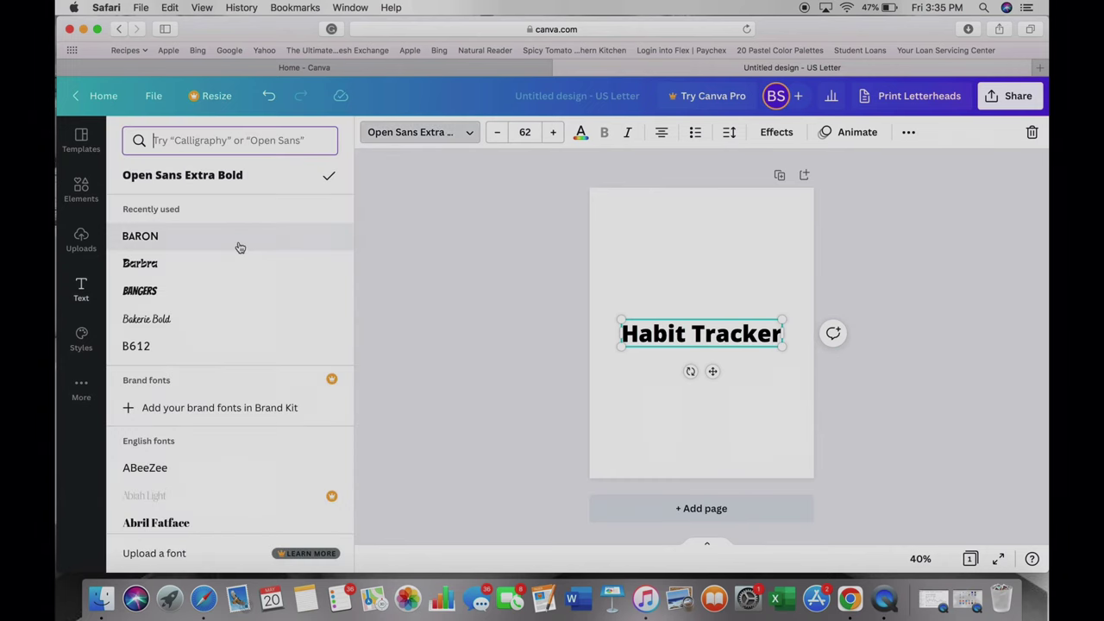
pyautogui.scroll(-10, 232, 363)
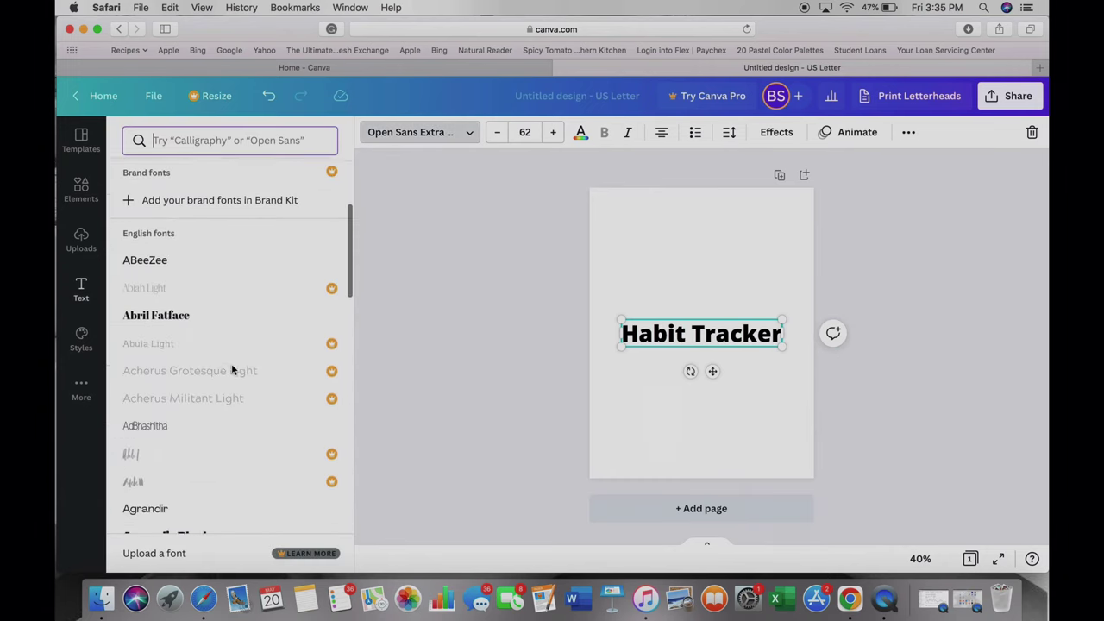
pyautogui.scroll(10, 176, 358)
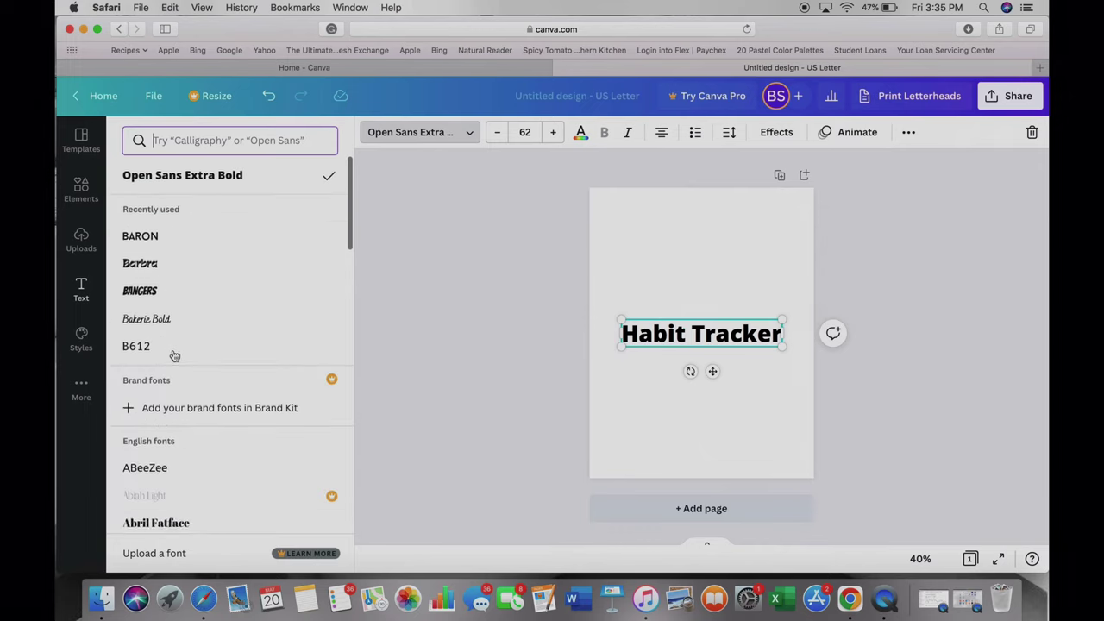
pyautogui.click(147, 236)
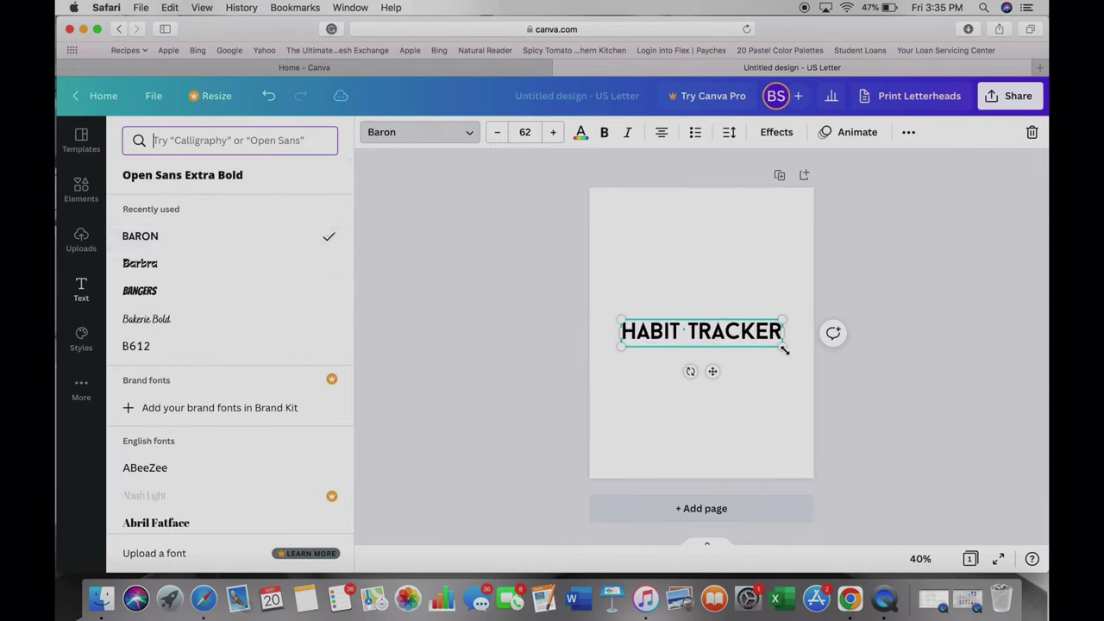
# Enlarge the heading to a font size of about 78.5 and move it to the top of the page
pyautogui.moveTo(782, 346); pyautogui.dragTo(806, 355)
pyautogui.moveTo(621, 352)
pyautogui.mouseDown()
pyautogui.moveTo(606, 363)
pyautogui.moveTo(603, 354)
pyautogui.mouseUp()
pyautogui.moveTo(716, 378); pyautogui.dragTo(713, 254)
pyautogui.click(873, 217)
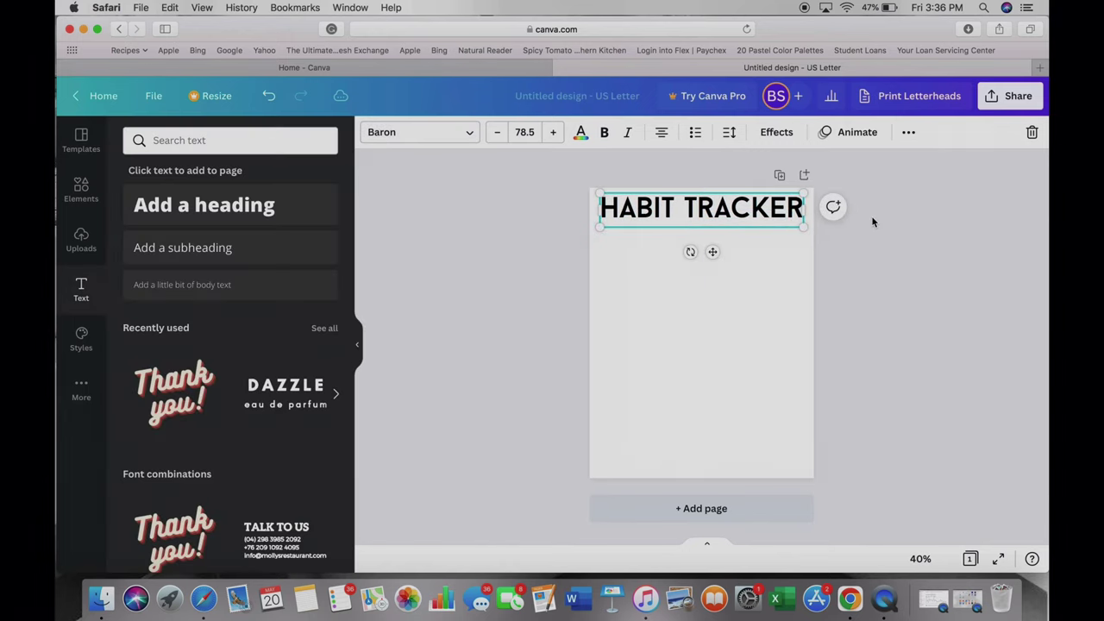
pyautogui.click(873, 220)
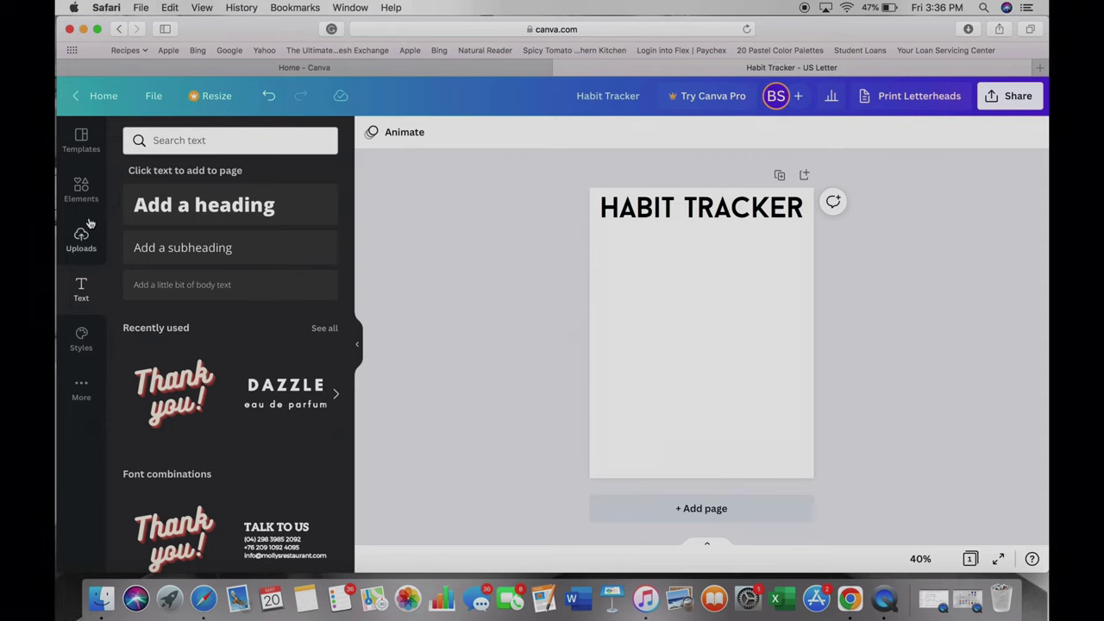
# Add the recently used water drops graphic and place it as a small icon below the start of the heading
pyautogui.click(81, 200)
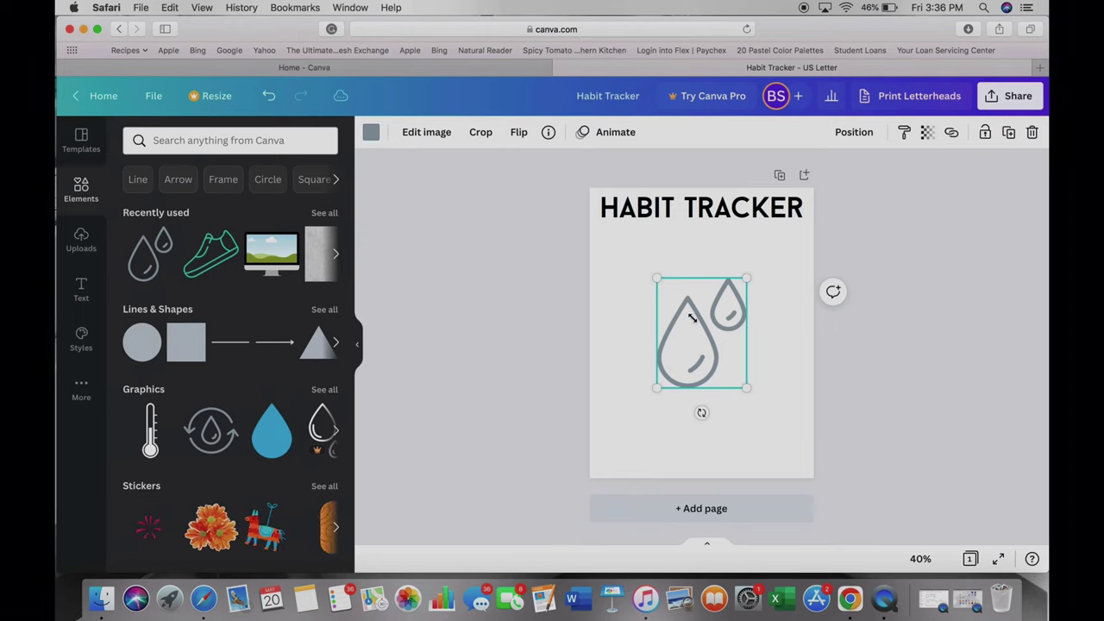
pyautogui.moveTo(746, 387); pyautogui.dragTo(653, 297)
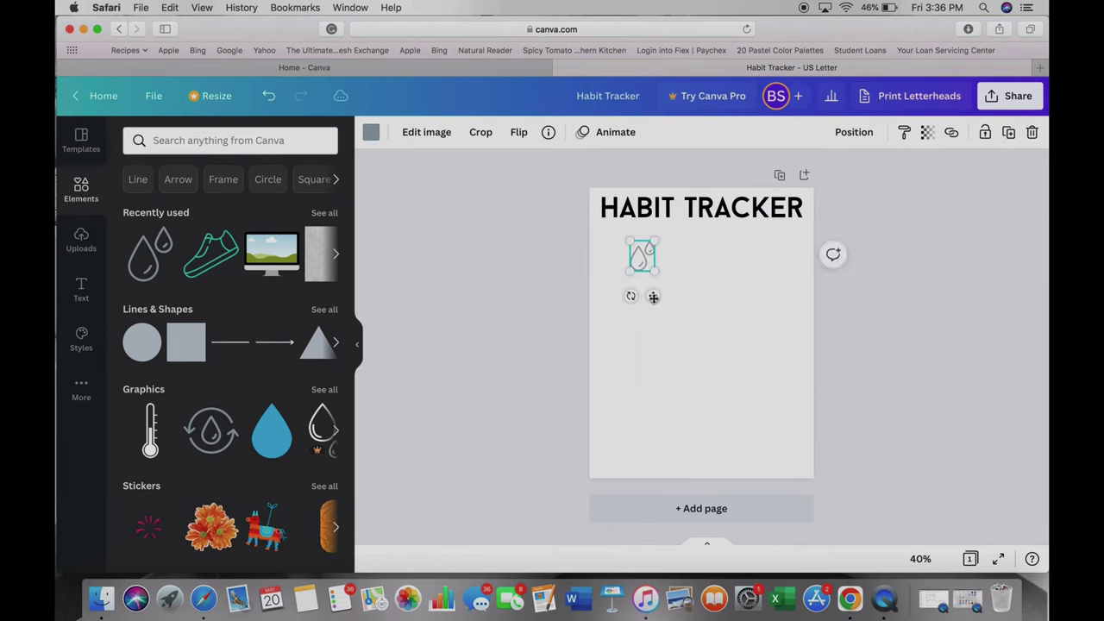
pyautogui.click(677, 257)
# Duplicate the small water drops icon four times
pyautogui.click(645, 269)
pyautogui.press('super+d')
pyautogui.press('super+d')
pyautogui.press('super+d')
pyautogui.press('super+d')
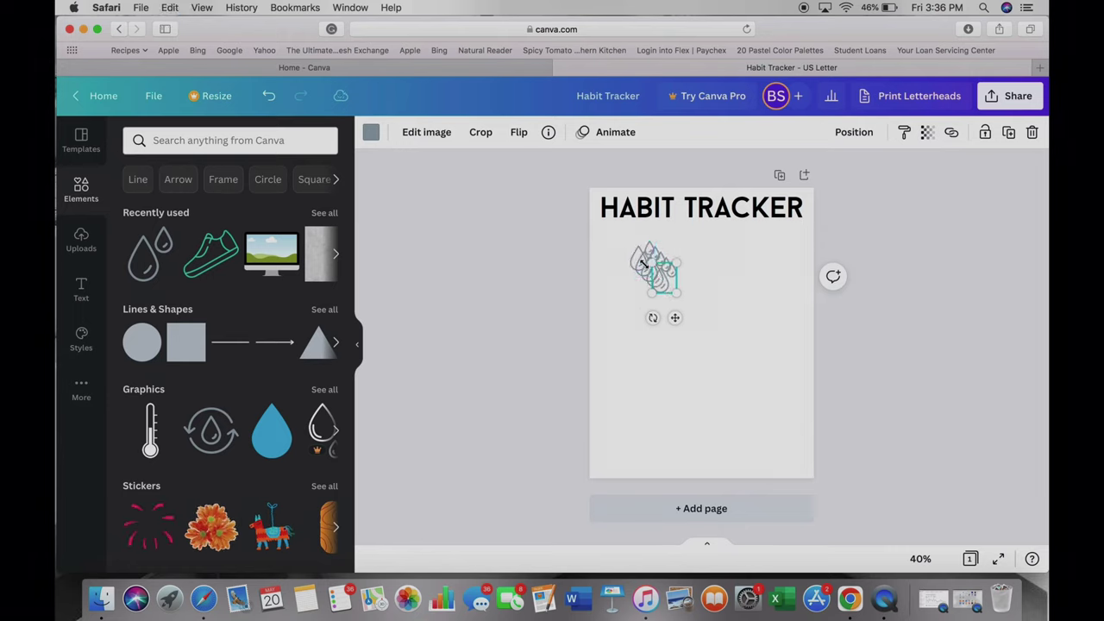
# Spread the water drops copies out side by side in a row beneath the heading
pyautogui.moveTo(660, 279); pyautogui.dragTo(751, 275)
pyautogui.moveTo(654, 272)
pyautogui.mouseDown()
pyautogui.moveTo(681, 266)
pyautogui.moveTo(667, 264)
pyautogui.mouseUp()
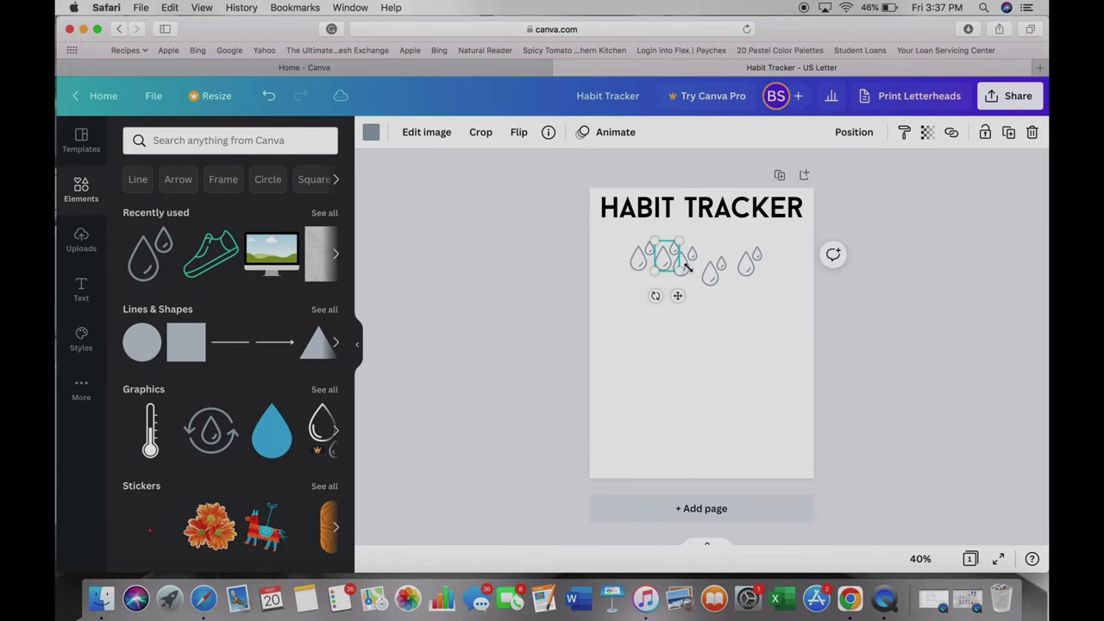
pyautogui.click(682, 263)
pyautogui.moveTo(682, 263); pyautogui.dragTo(693, 254)
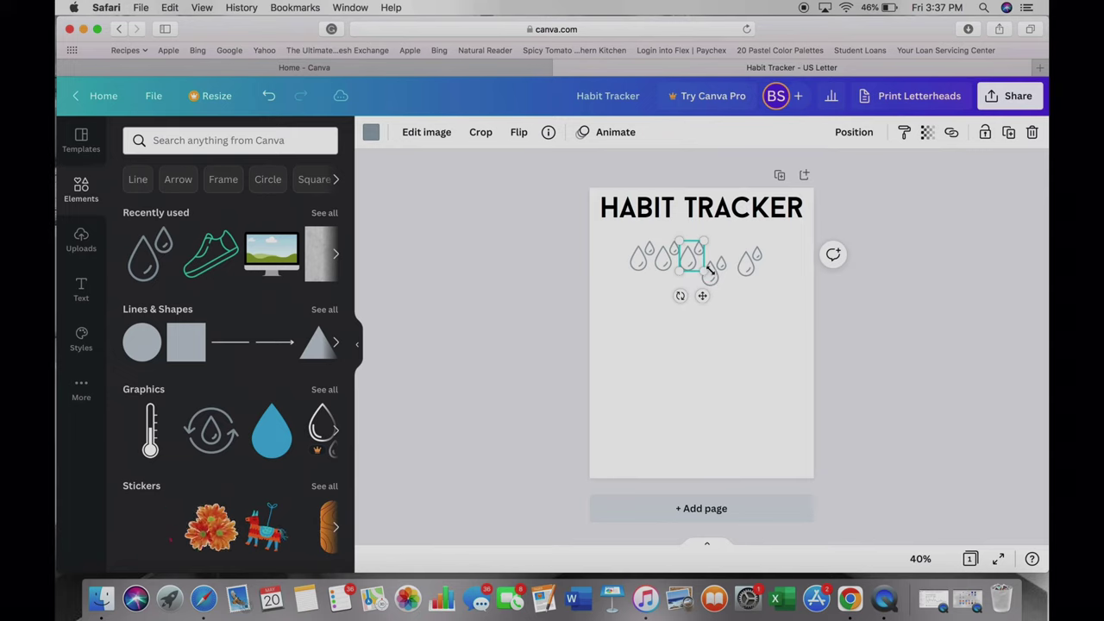
pyautogui.click(793, 302)
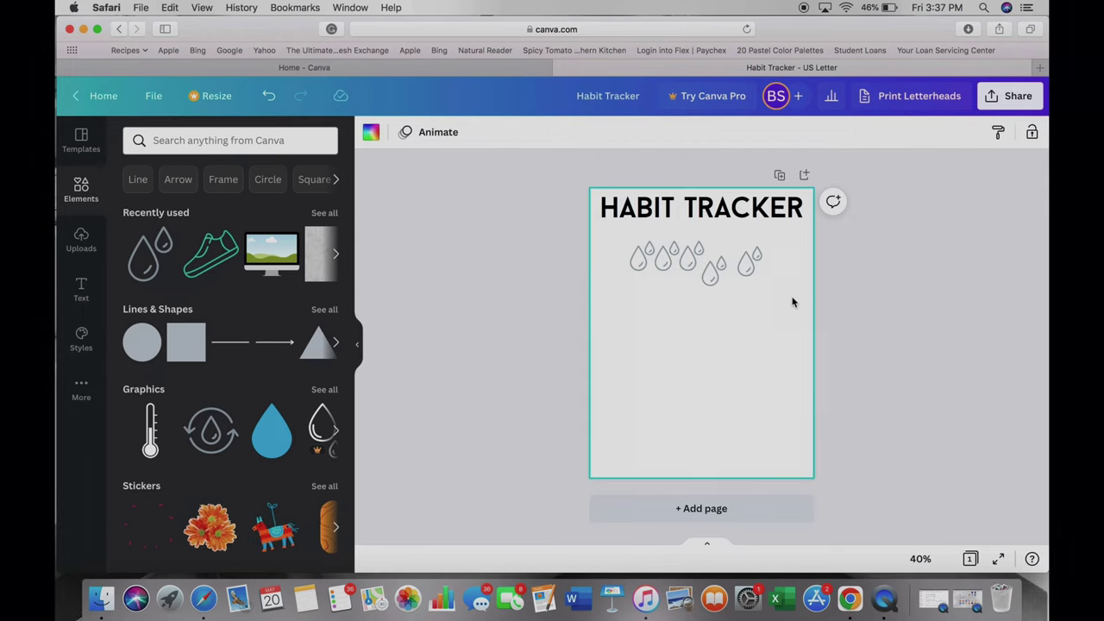
pyautogui.click(712, 283)
pyautogui.moveTo(712, 283); pyautogui.dragTo(742, 267)
pyautogui.click(747, 264)
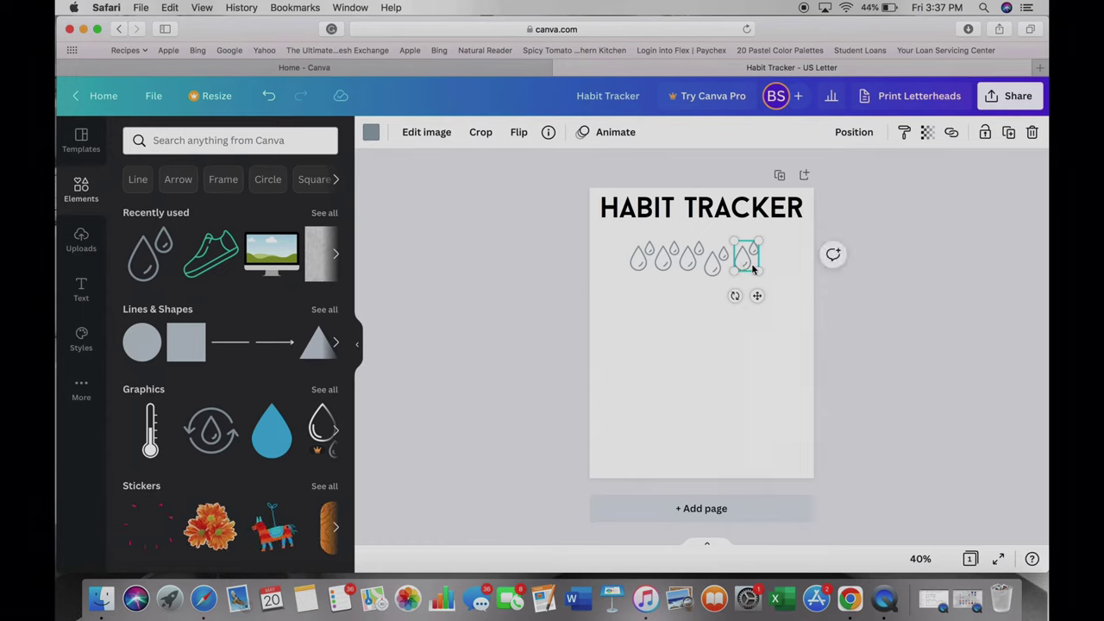
# Paste two more water drops icons and place them at the right end of the row
pyautogui.press('super+v')
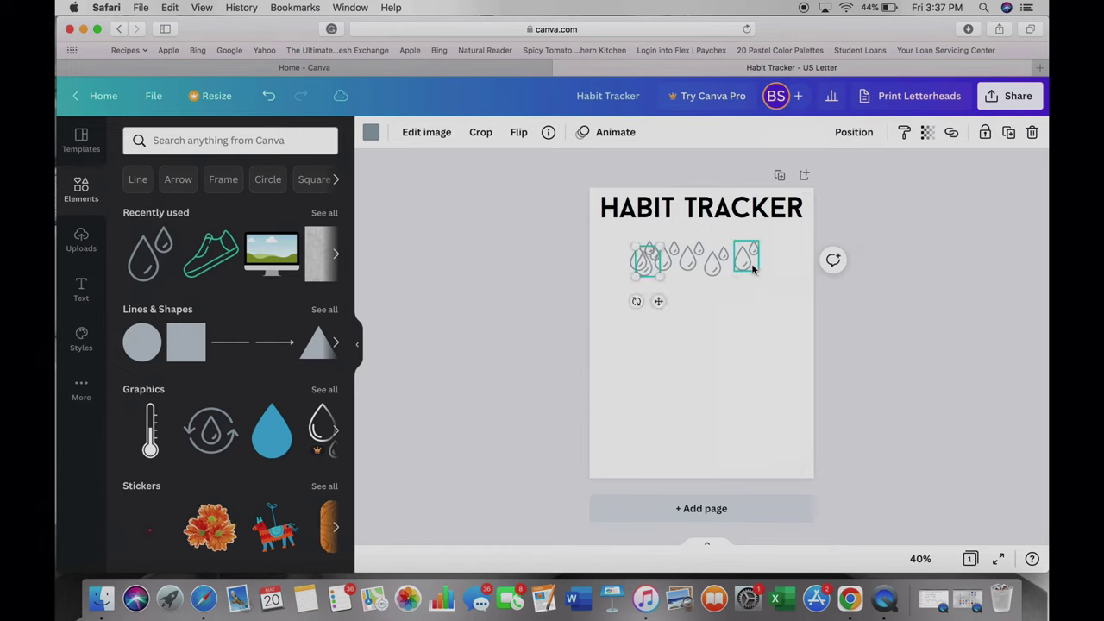
pyautogui.press('super+v')
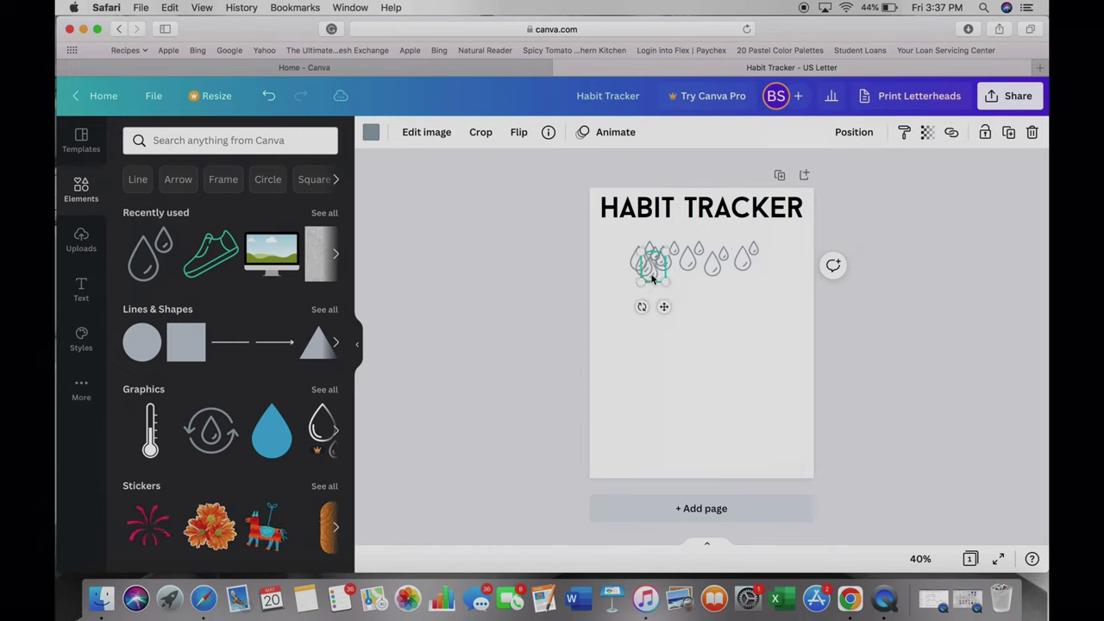
pyautogui.moveTo(665, 268); pyautogui.dragTo(806, 263)
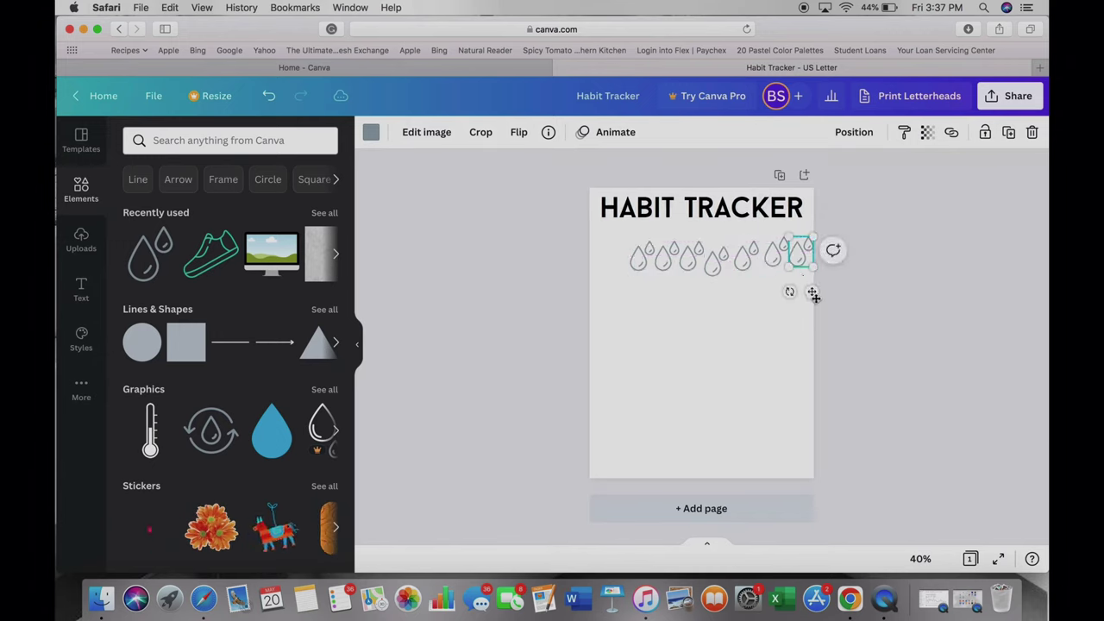
pyautogui.click(724, 306)
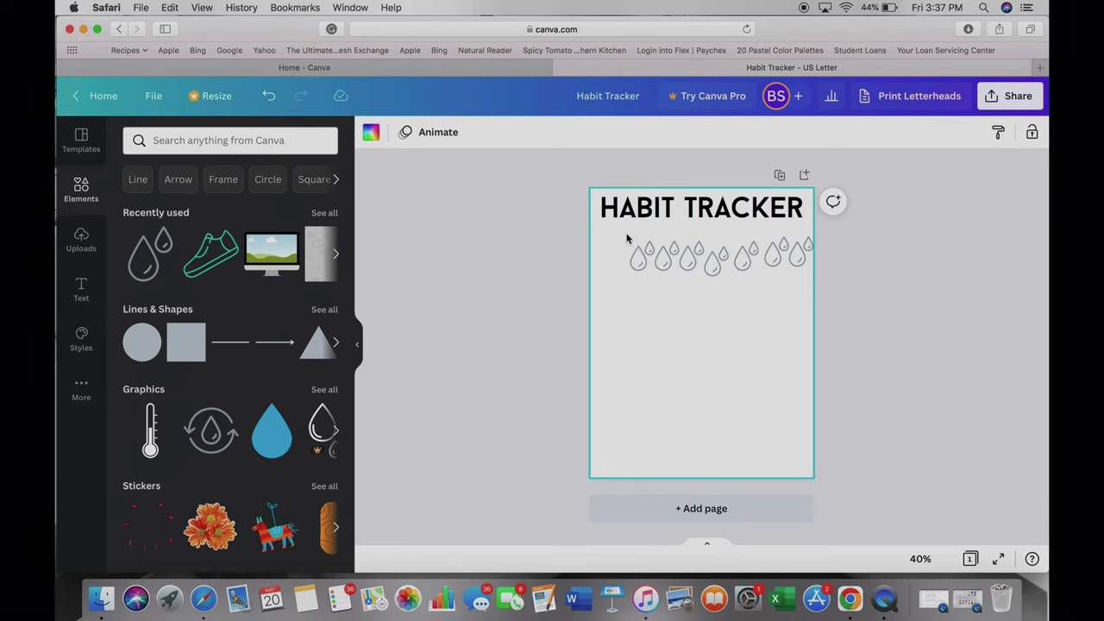
# Shift all seven water drops icons left under the heading and line them up evenly with Tidy up
pyautogui.moveTo(627, 239); pyautogui.dragTo(828, 276)
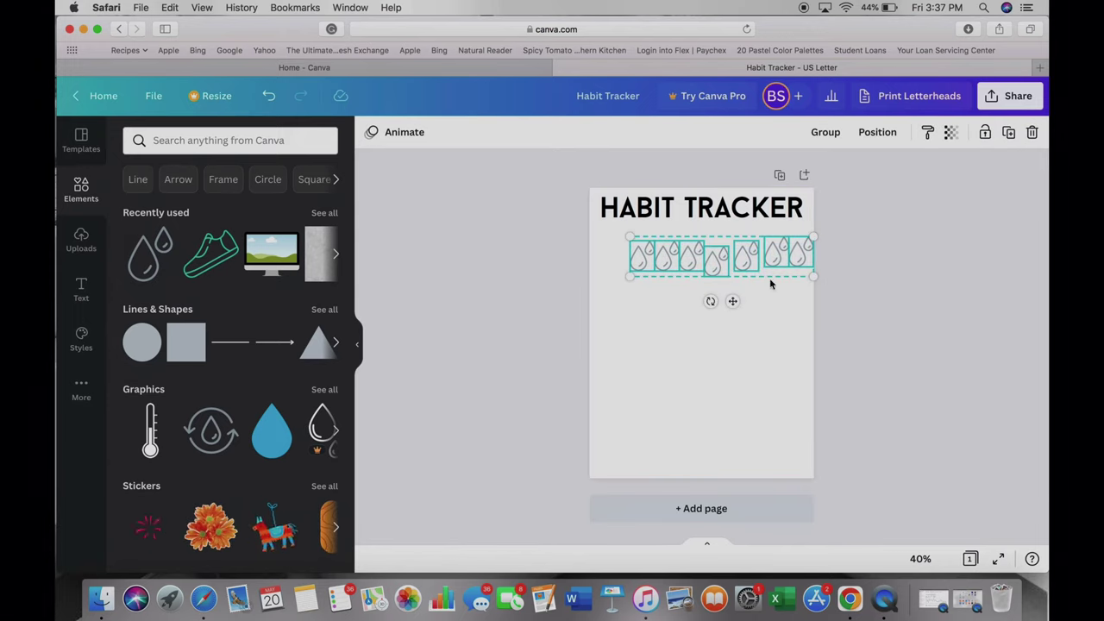
pyautogui.moveTo(732, 299); pyautogui.dragTo(719, 300)
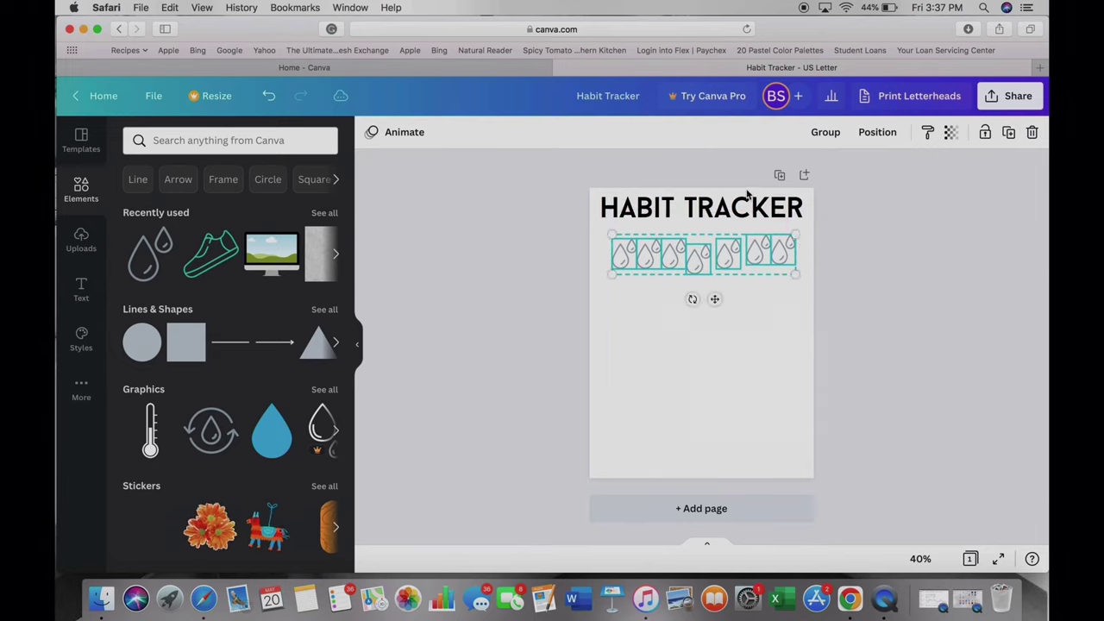
pyautogui.click(877, 132)
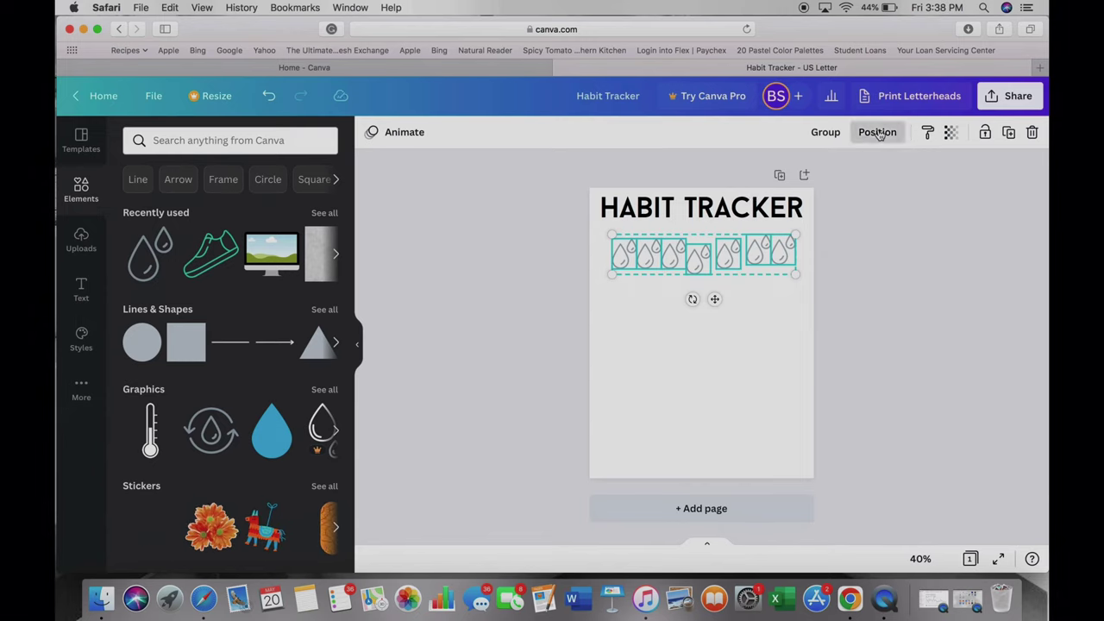
pyautogui.click(878, 132)
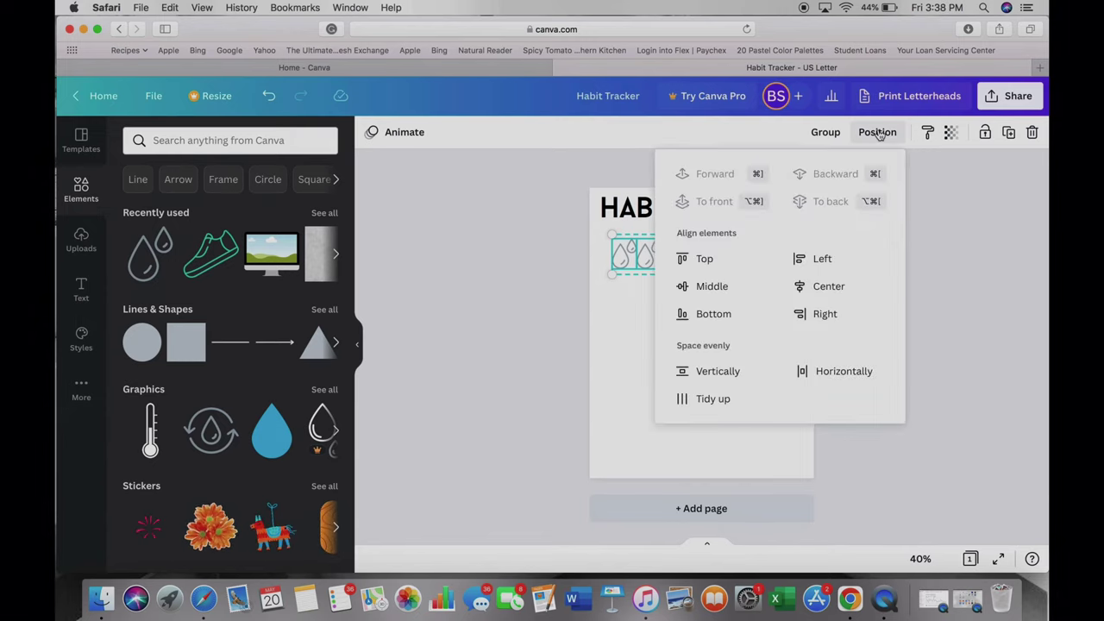
pyautogui.click(700, 402)
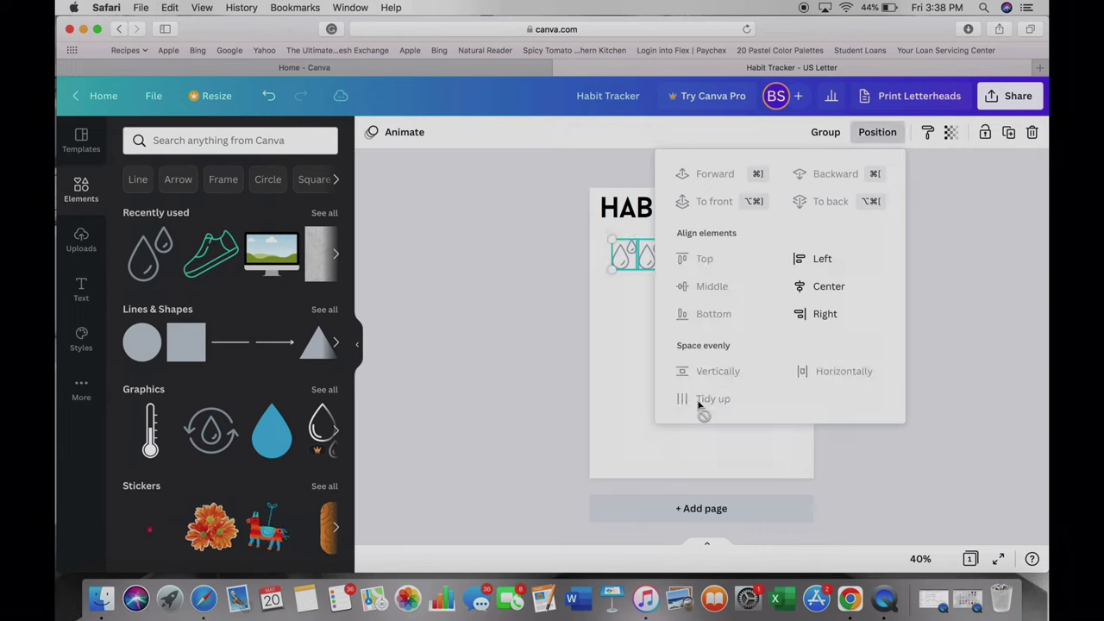
pyautogui.click(942, 231)
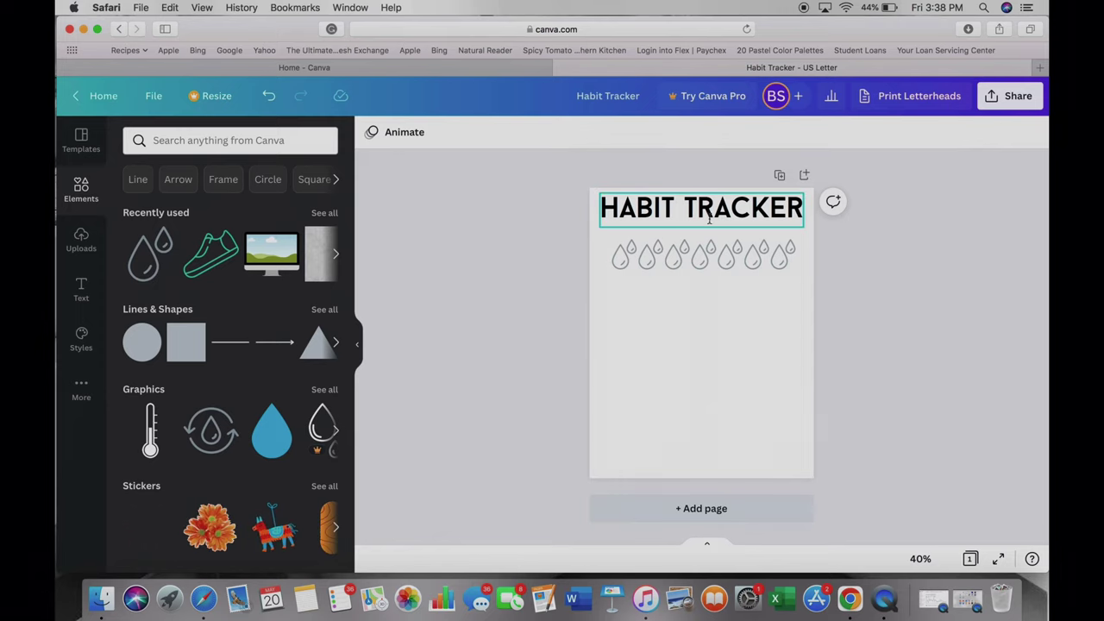
# Shrink the row of seven water drops slightly from its left end and group the icons together
pyautogui.moveTo(801, 290); pyautogui.dragTo(596, 239)
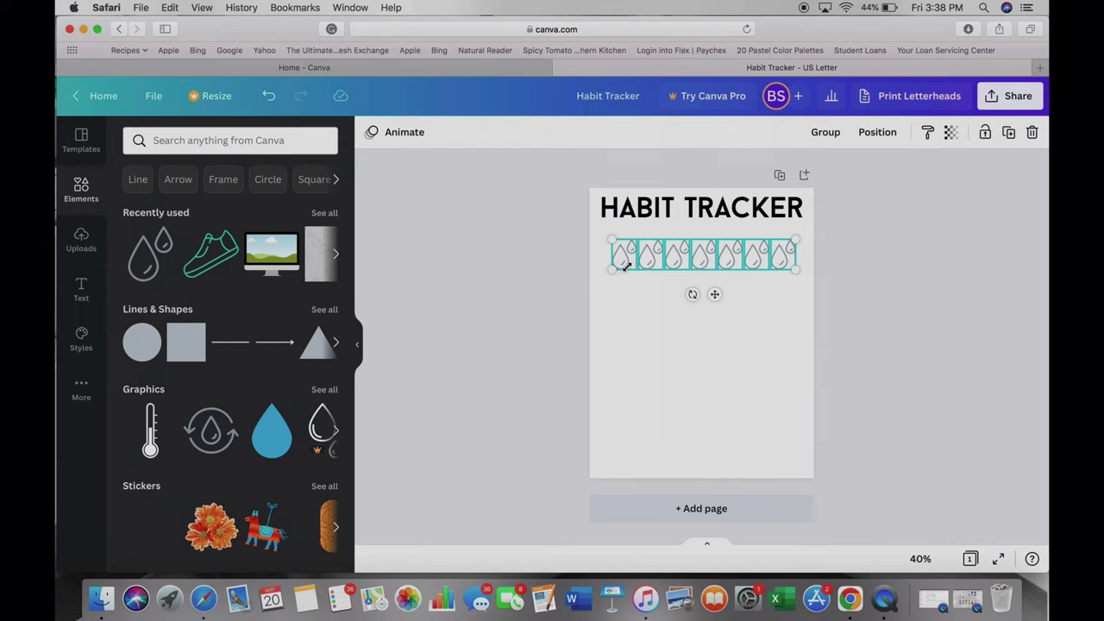
pyautogui.moveTo(627, 266); pyautogui.dragTo(625, 267)
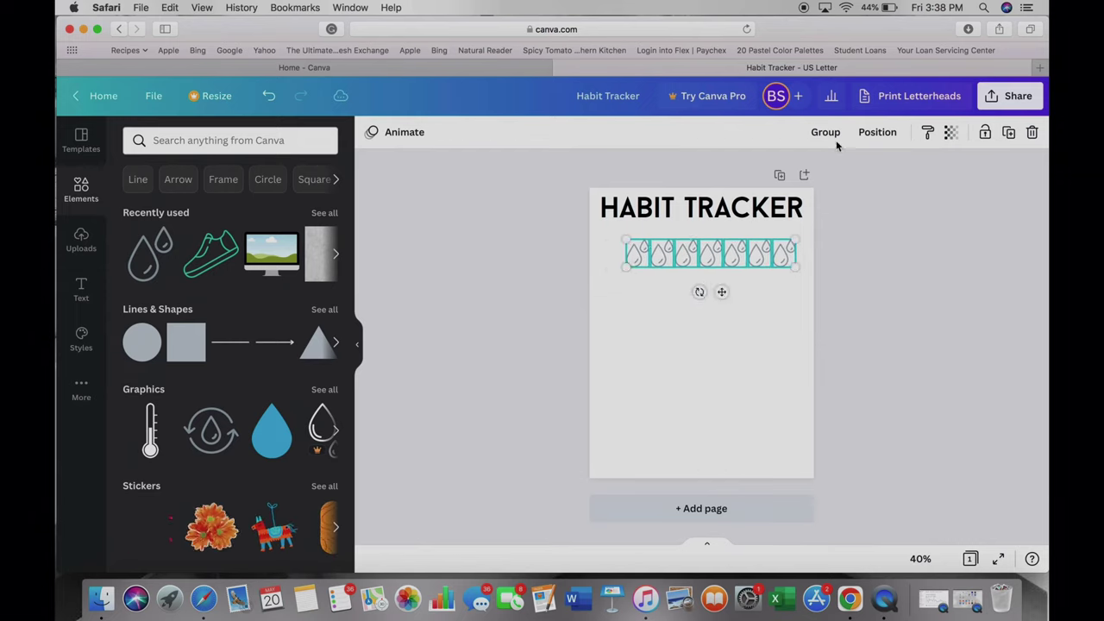
pyautogui.click(825, 134)
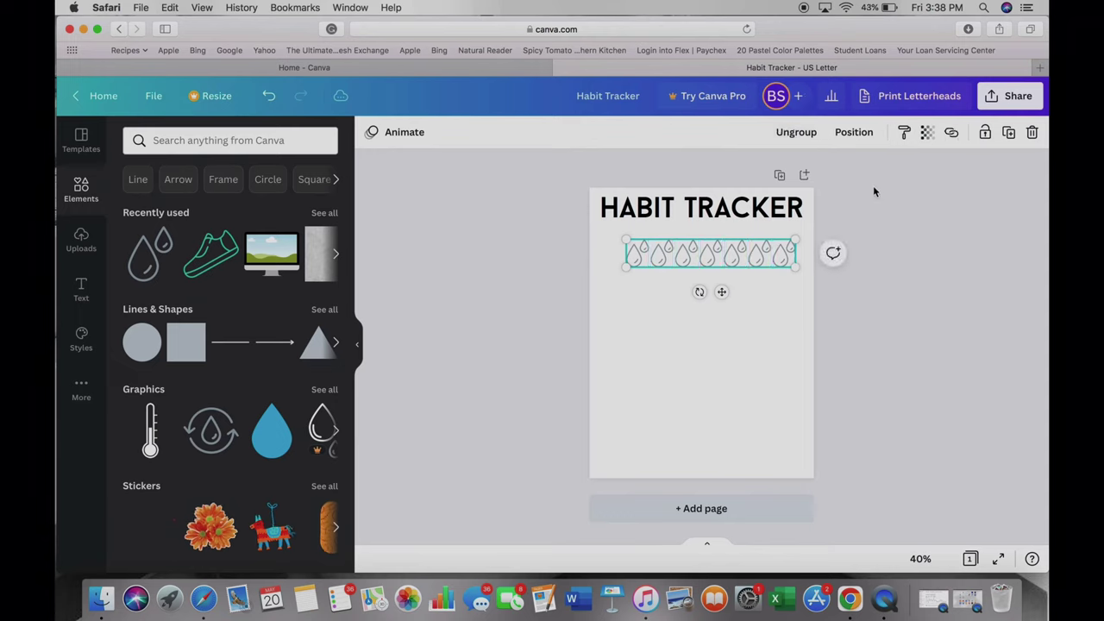
pyautogui.click(797, 134)
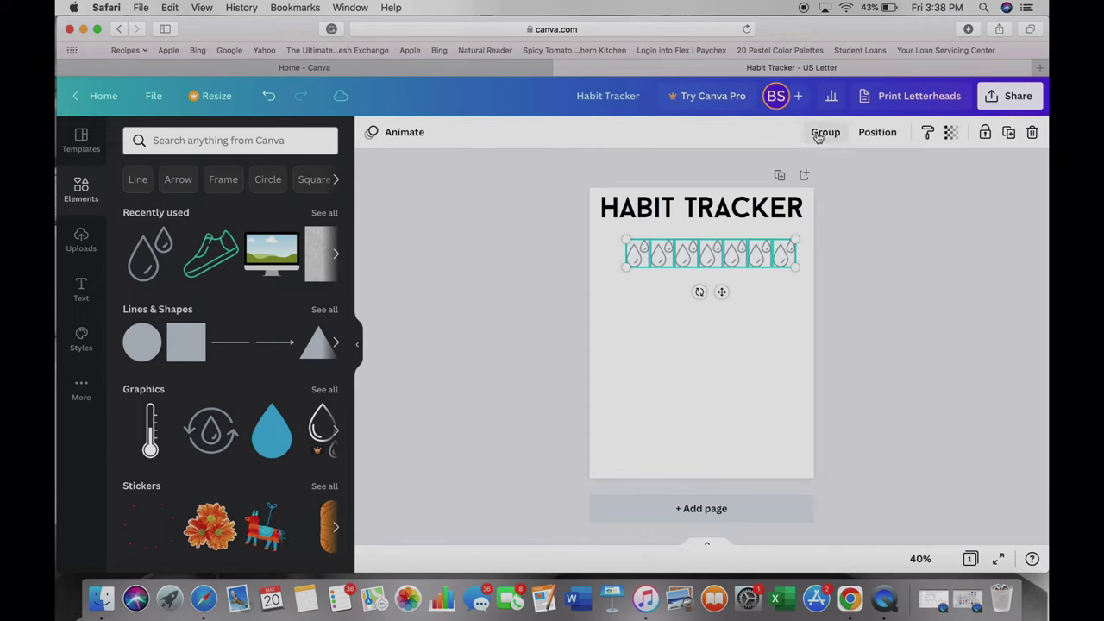
pyautogui.click(824, 135)
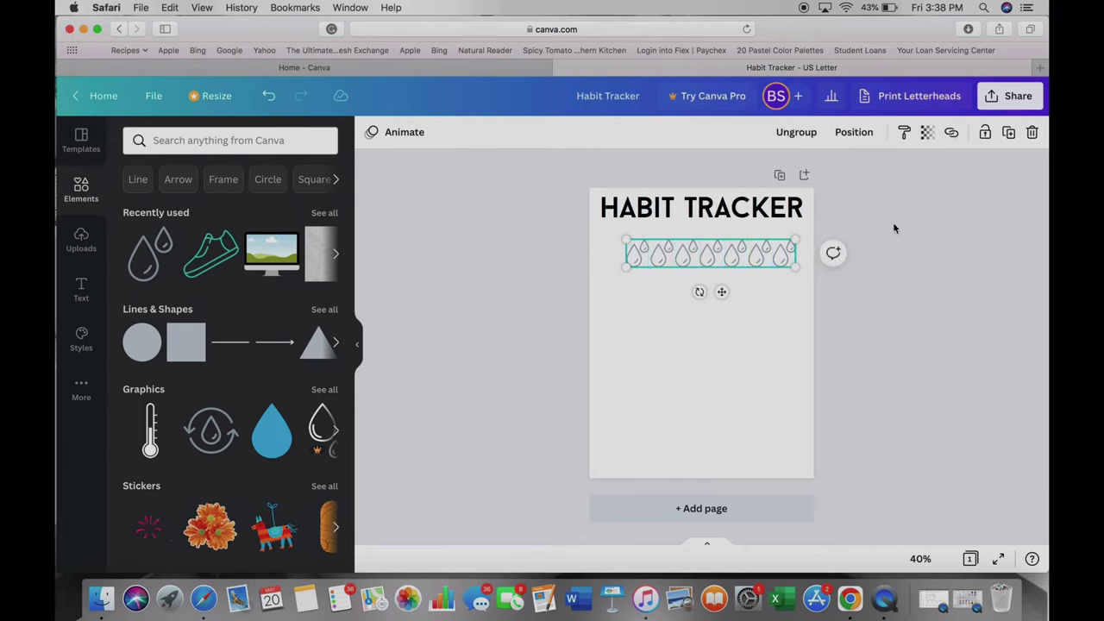
pyautogui.click(815, 296)
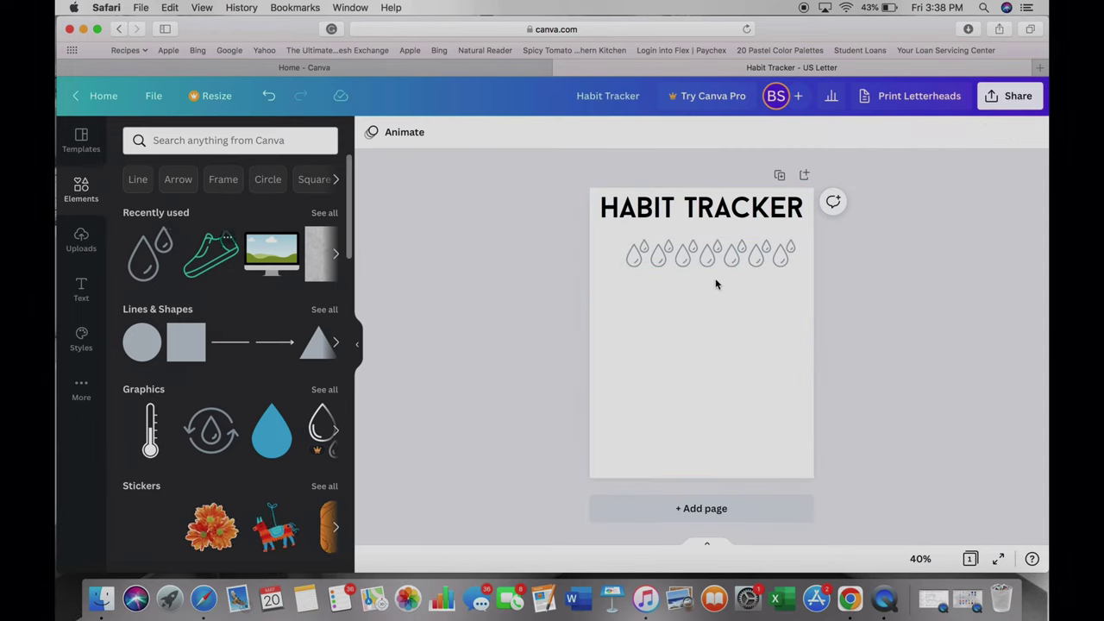
# Place the sneaker icon beneath the last water drops icon and shrink it to about 1.3 wide by 1.1 high
pyautogui.moveTo(775, 290); pyautogui.dragTo(749, 303)
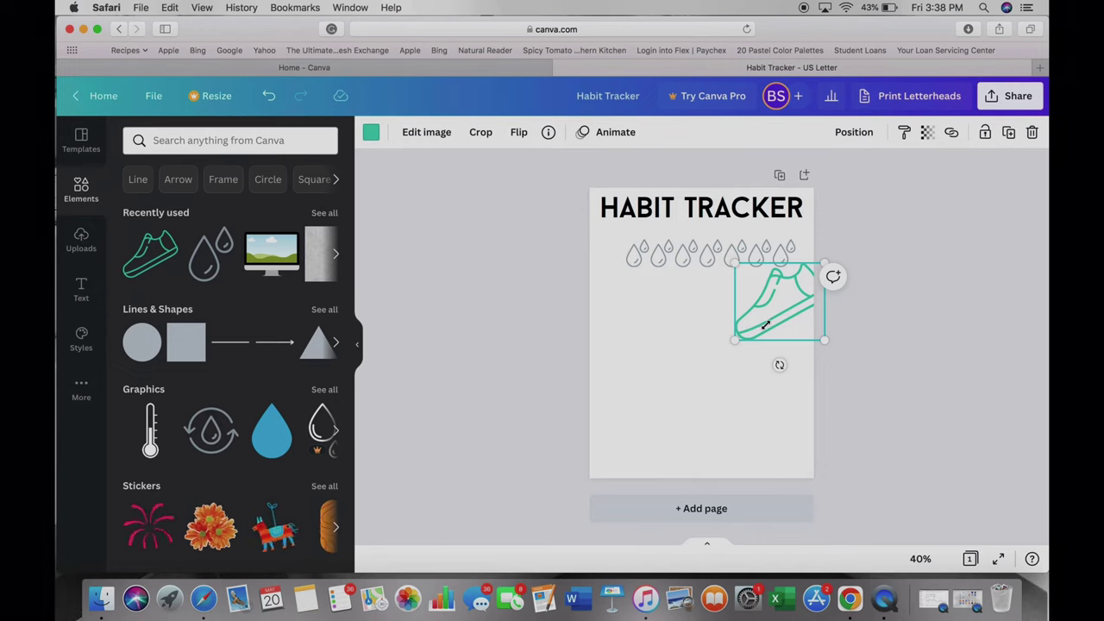
pyautogui.moveTo(775, 320)
pyautogui.mouseDown()
pyautogui.moveTo(786, 311)
pyautogui.moveTo(772, 308)
pyautogui.mouseUp()
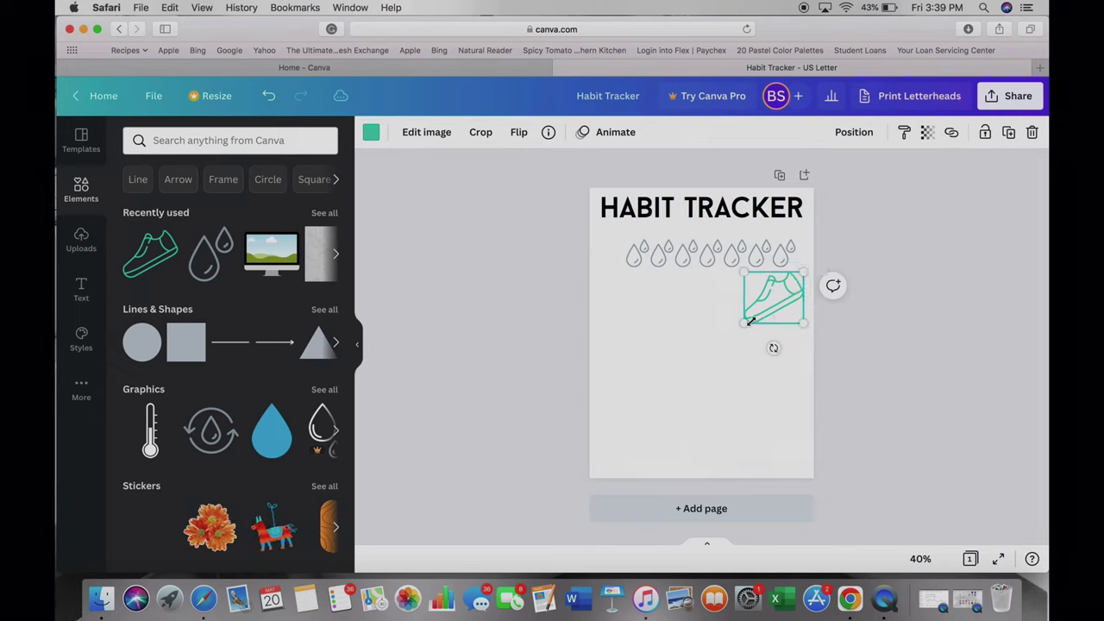
pyautogui.moveTo(783, 309); pyautogui.dragTo(778, 312)
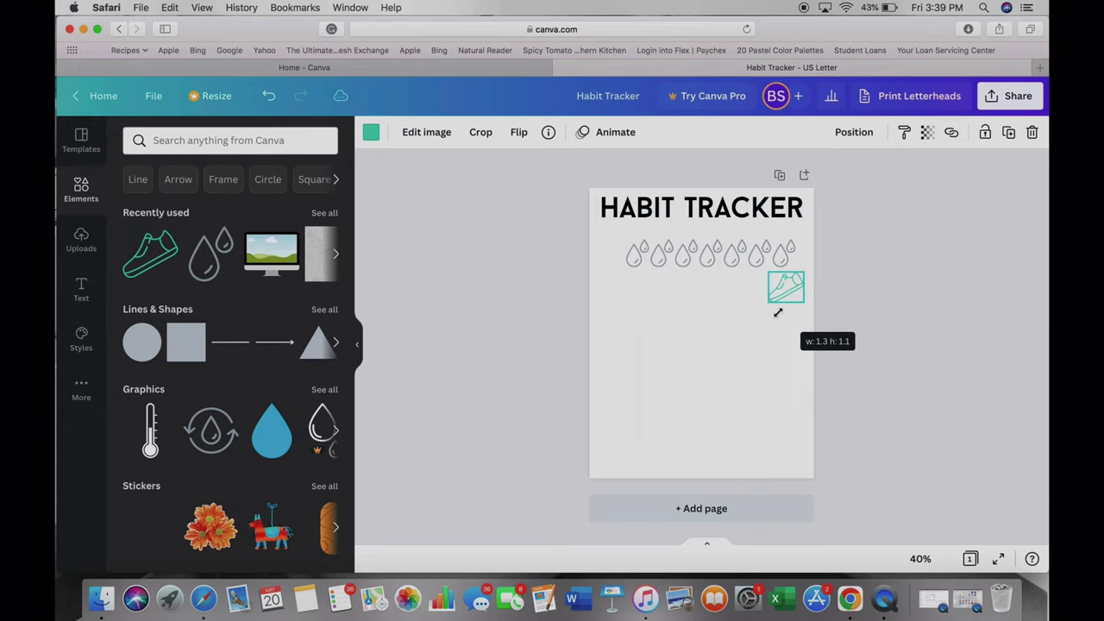
pyautogui.moveTo(778, 312); pyautogui.dragTo(777, 311)
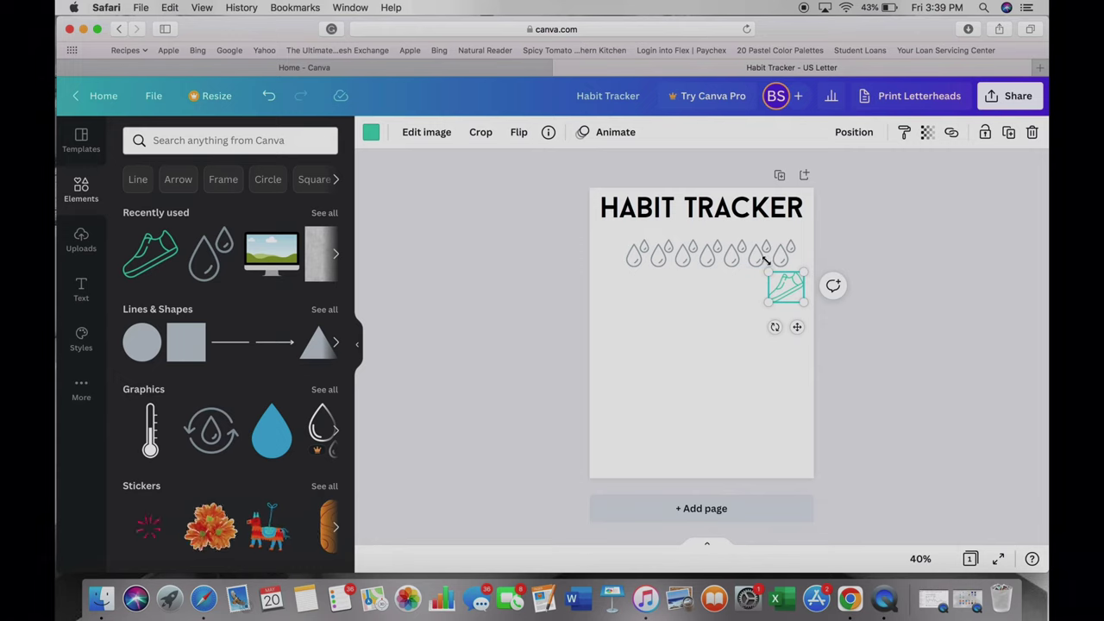
# Recolor the sneaker icon with the gray document color that matches the water drops
pyautogui.click(371, 134)
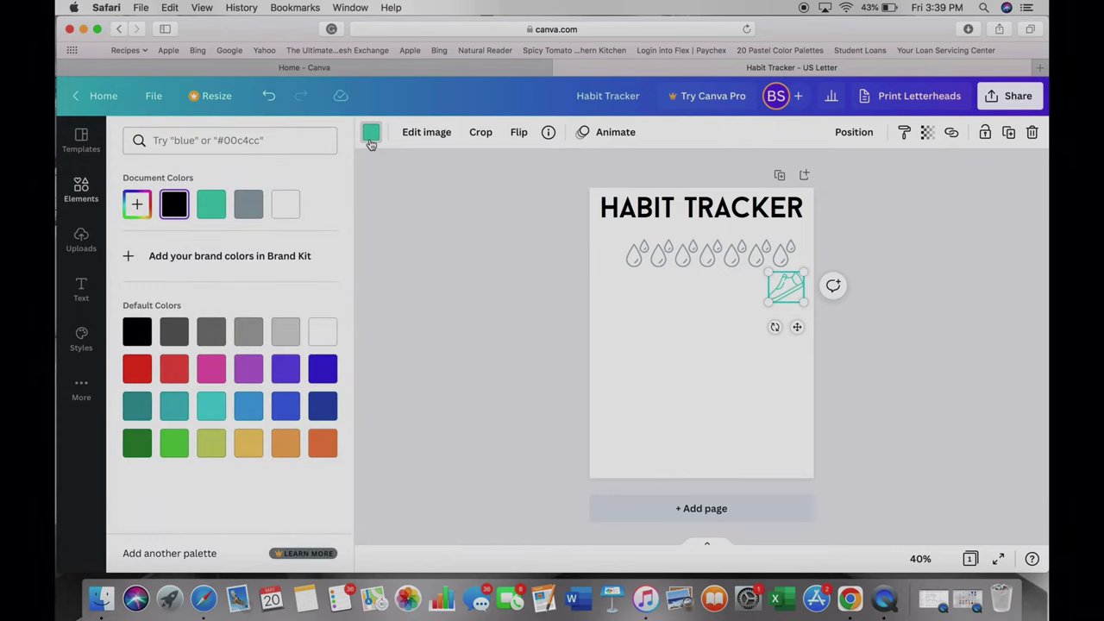
pyautogui.click(211, 205)
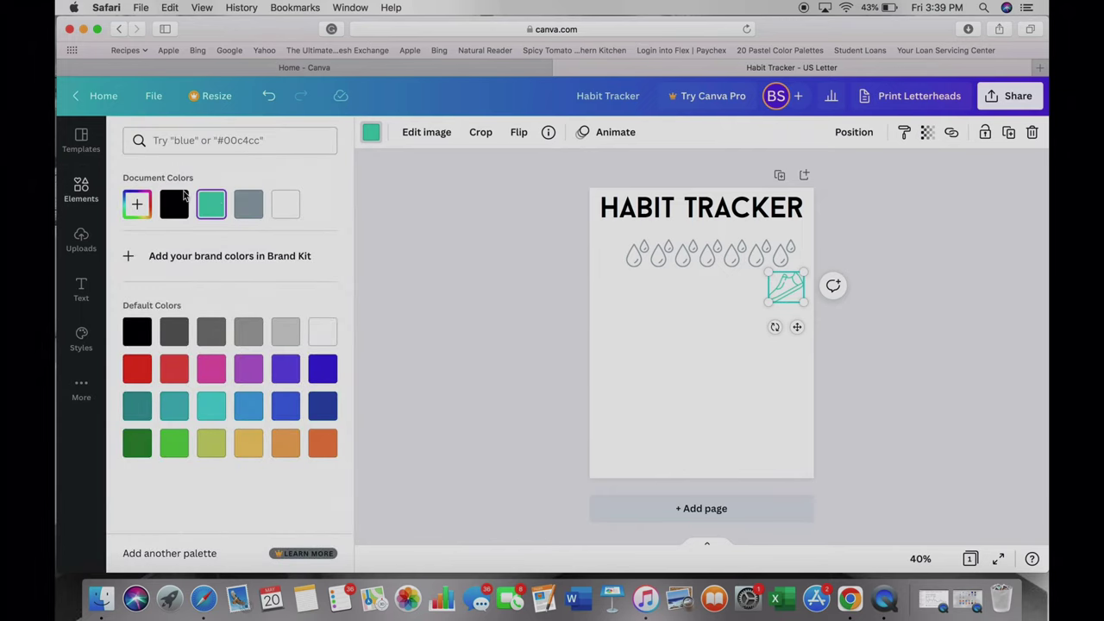
pyautogui.click(251, 209)
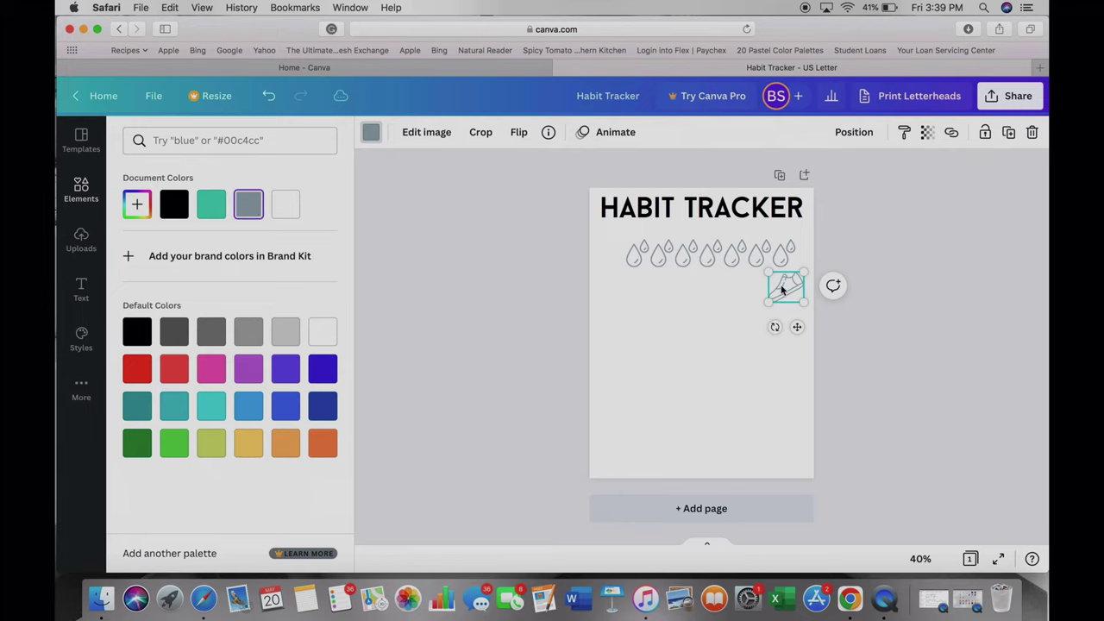
# Duplicate the gray sneaker icon six times to make seven sneakers
pyautogui.press('super+d')
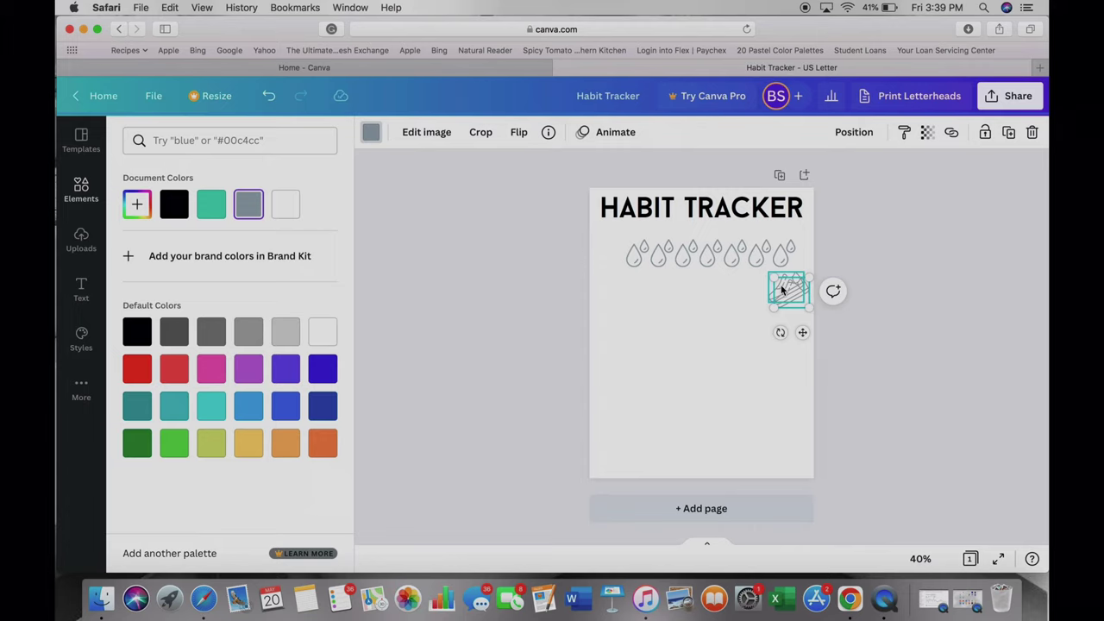
pyautogui.press('super+d')
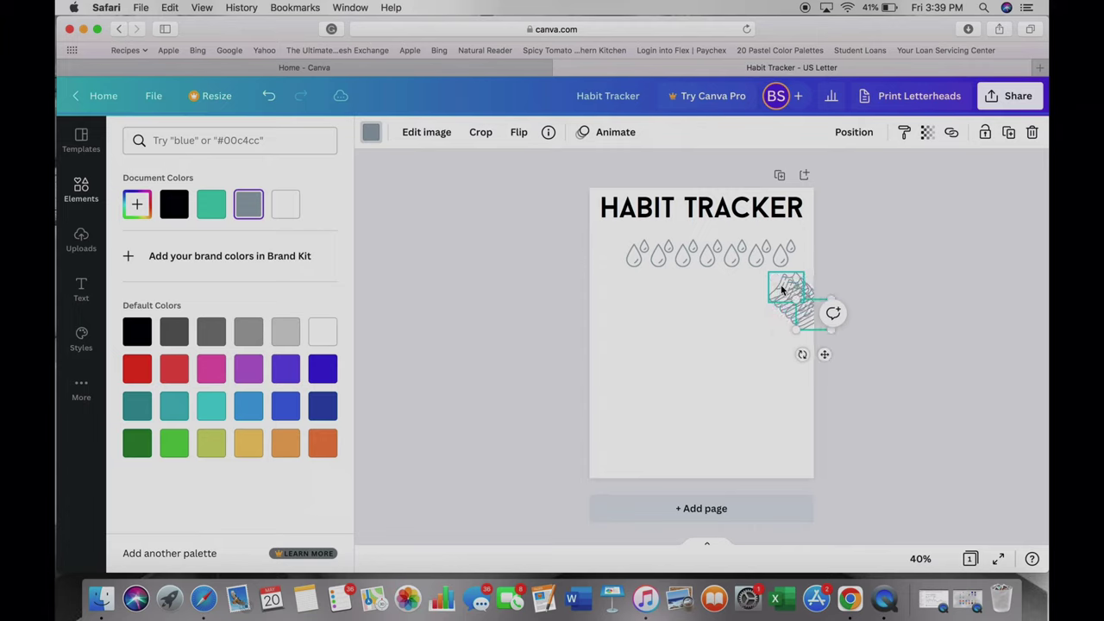
pyautogui.press('super+d')
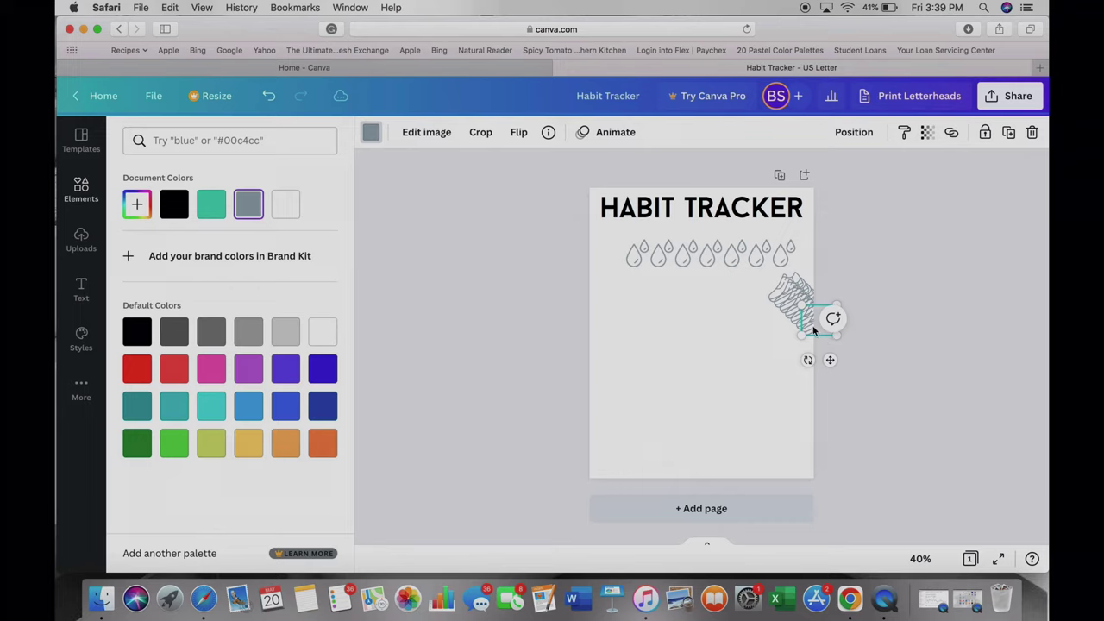
# Spread the seven sneaker icons out side by side in a rough row beneath the water drops
pyautogui.moveTo(812, 321); pyautogui.dragTo(703, 296)
pyautogui.click(800, 307)
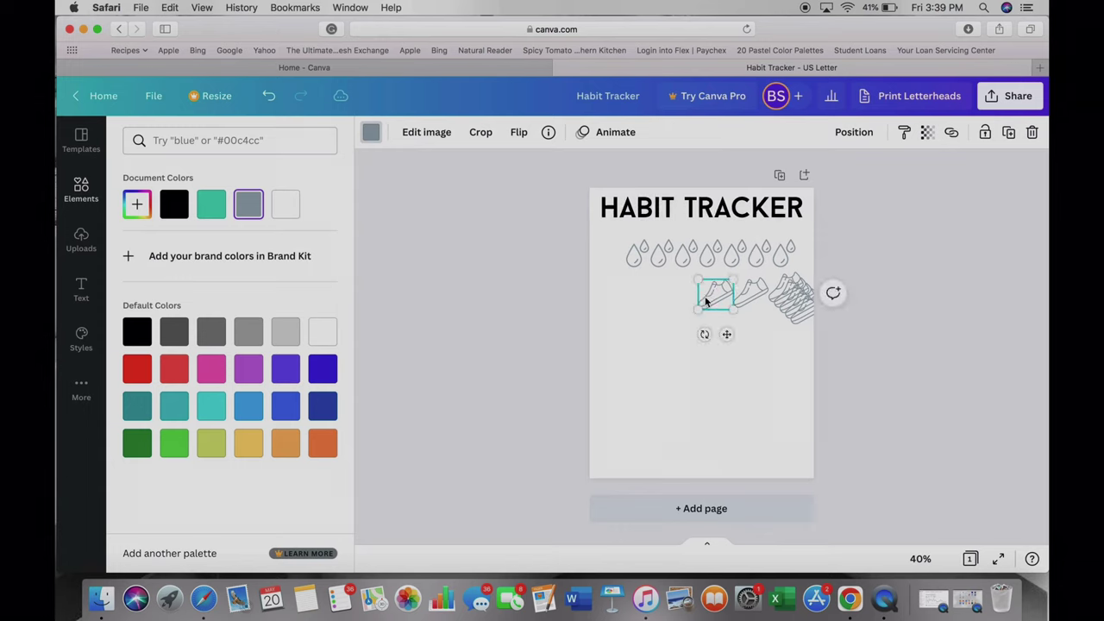
pyautogui.click(752, 294)
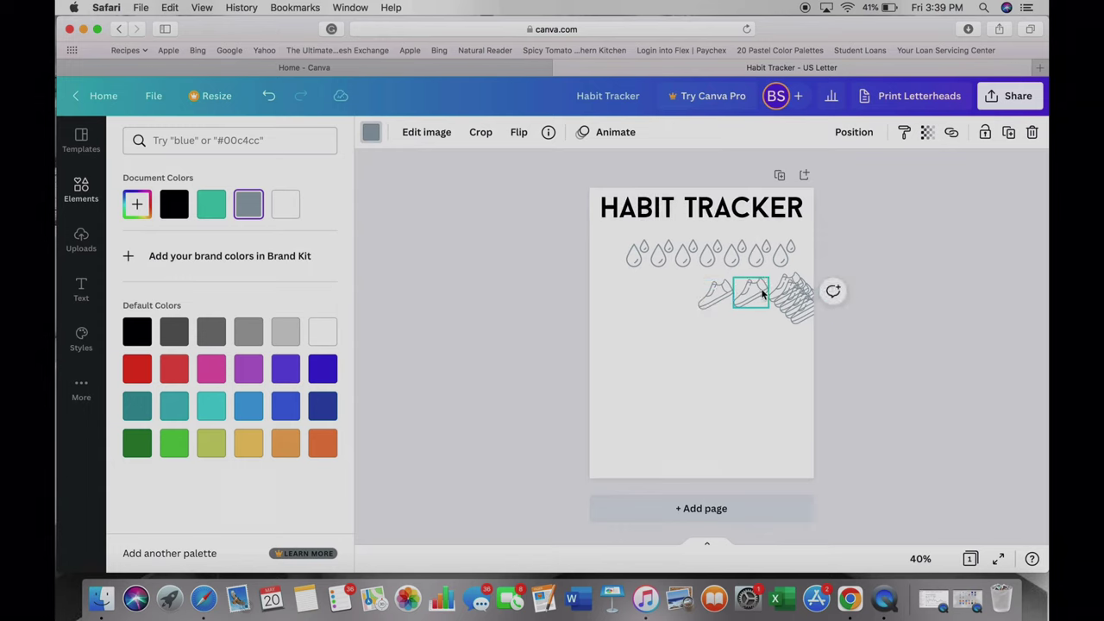
pyautogui.moveTo(763, 294); pyautogui.dragTo(763, 296)
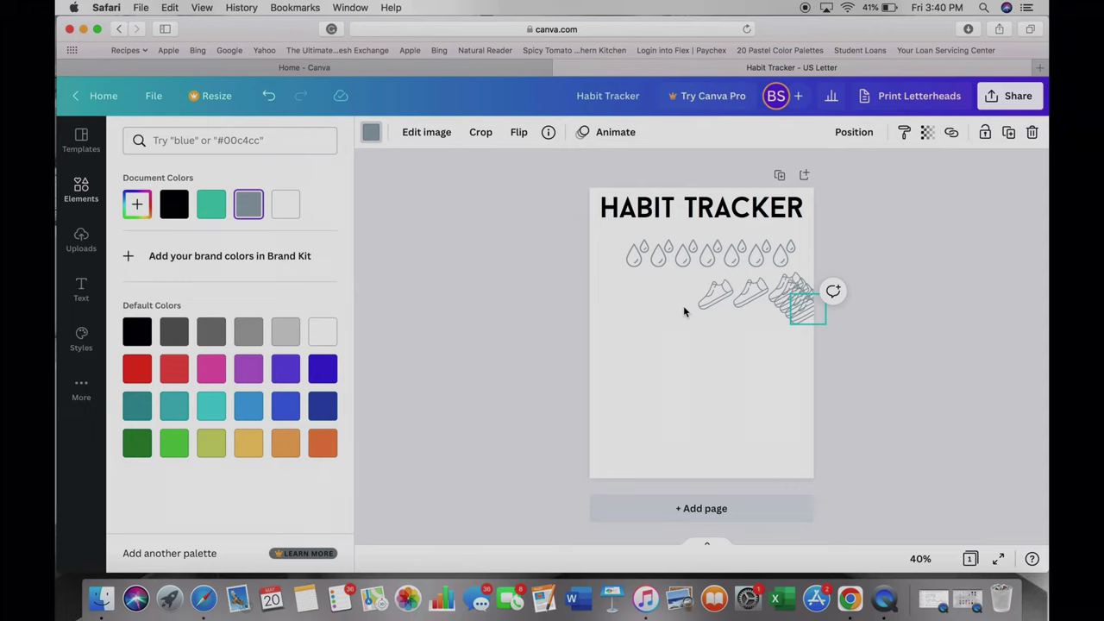
pyautogui.moveTo(683, 310); pyautogui.dragTo(681, 302)
pyautogui.moveTo(801, 301); pyautogui.dragTo(650, 299)
pyautogui.click(794, 303)
pyautogui.moveTo(794, 301); pyautogui.dragTo(610, 311)
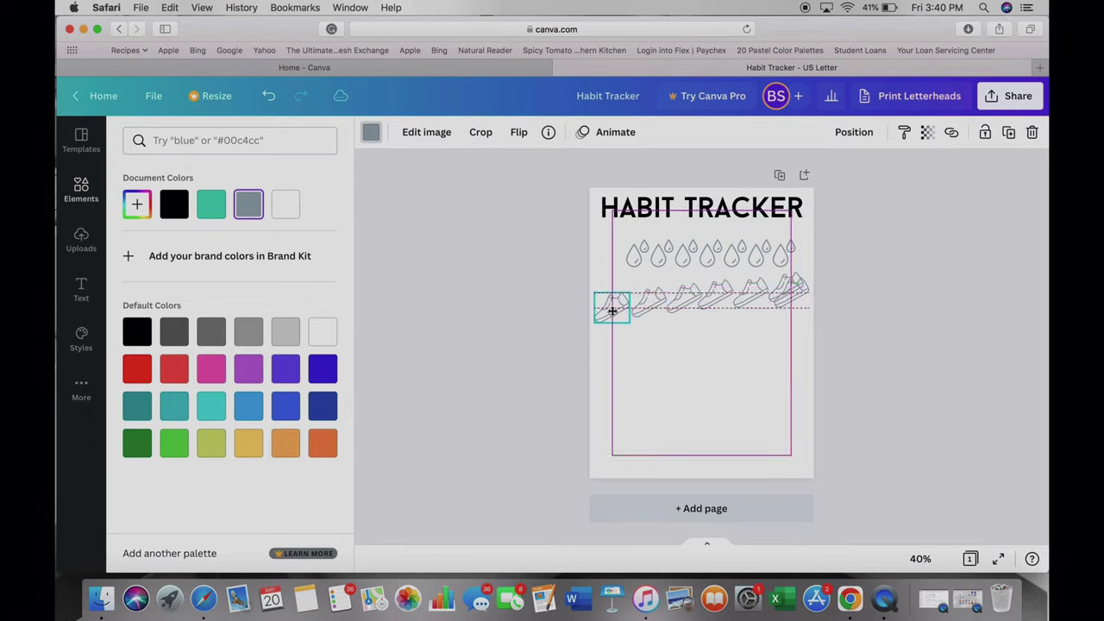
pyautogui.moveTo(809, 291); pyautogui.dragTo(825, 313)
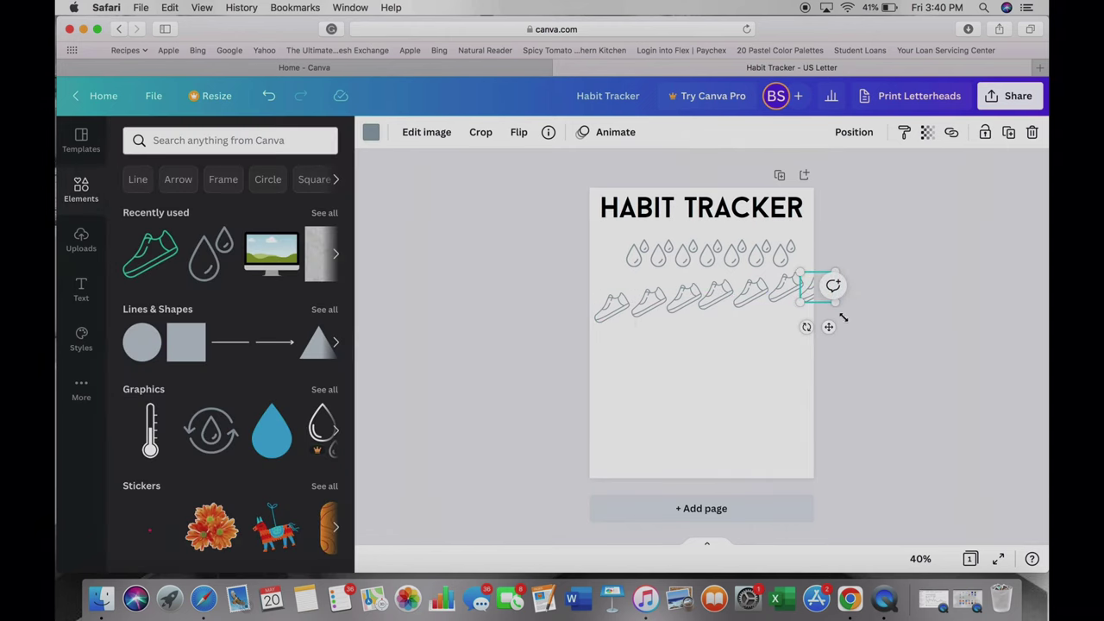
# Shrink all seven sneakers together to about 7.2 wide and line them up evenly with Tidy up
pyautogui.moveTo(603, 276); pyautogui.dragTo(883, 333)
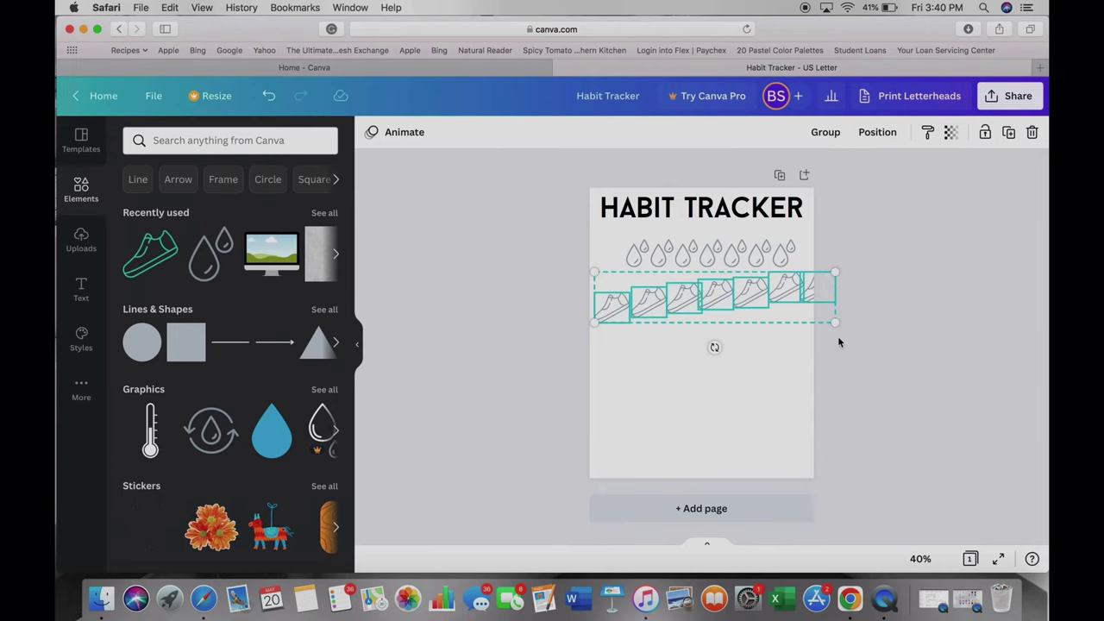
pyautogui.moveTo(774, 319)
pyautogui.mouseDown()
pyautogui.moveTo(734, 306)
pyautogui.moveTo(781, 336)
pyautogui.mouseUp()
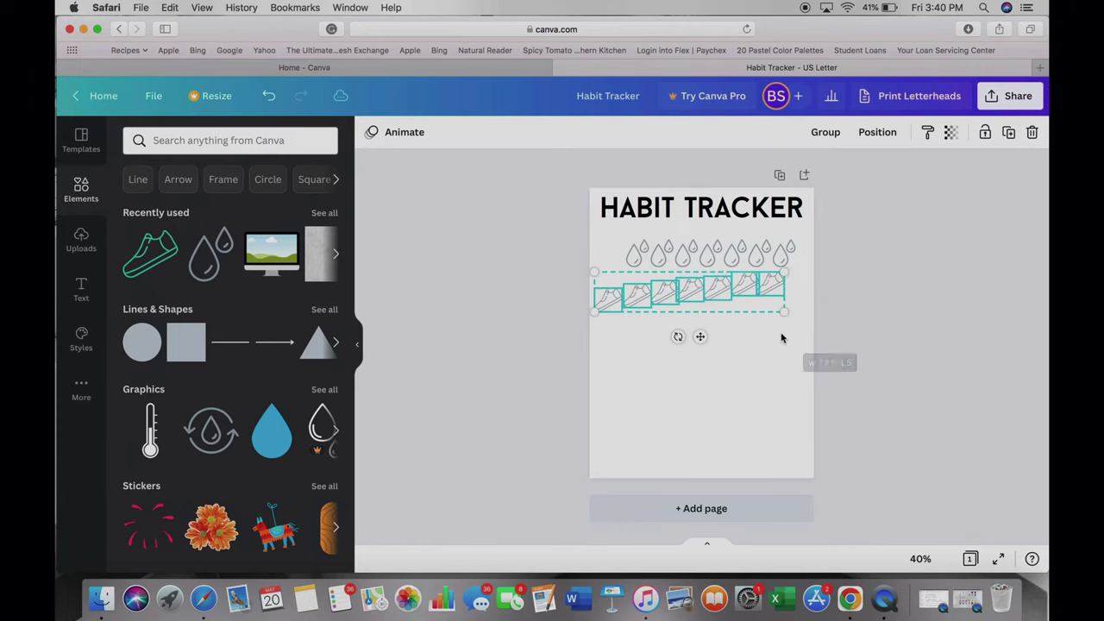
pyautogui.click(878, 131)
pyautogui.click(711, 405)
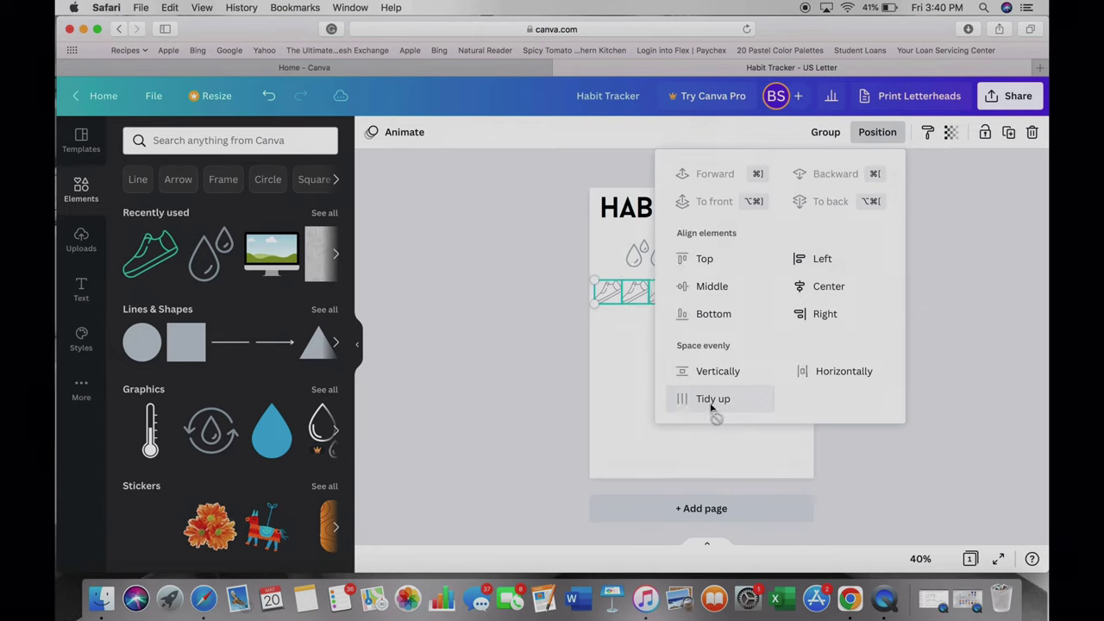
pyautogui.click(547, 278)
pyautogui.click(546, 278)
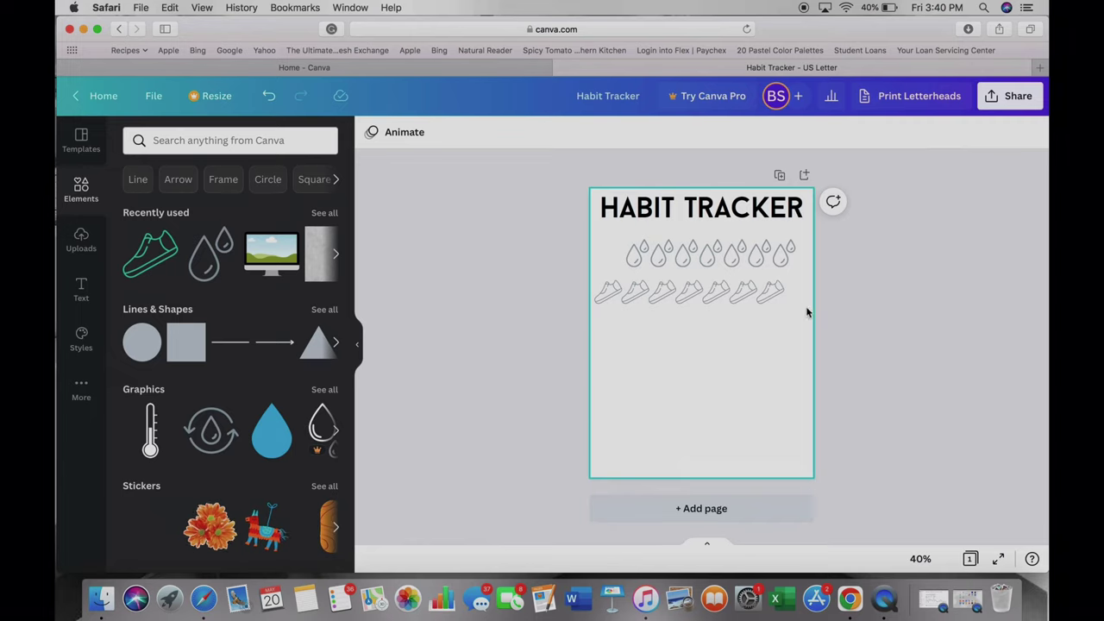
# Align the sneaker row's right end under the water drops and shrink it to about 6.4 wide to match their row
pyautogui.moveTo(786, 295); pyautogui.dragTo(597, 284)
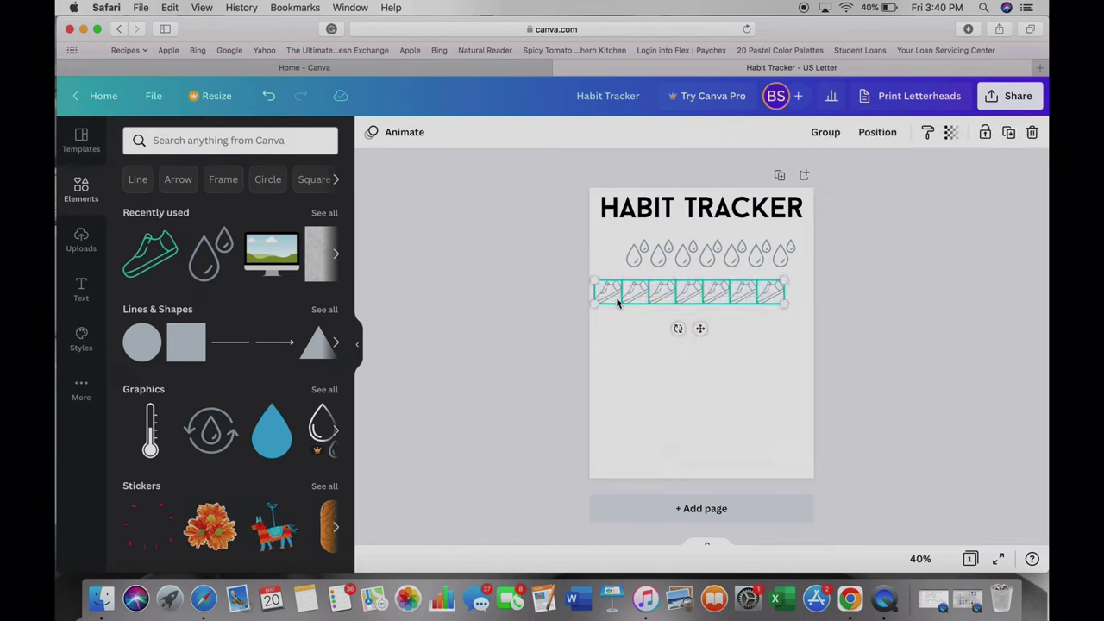
pyautogui.moveTo(701, 327)
pyautogui.mouseDown()
pyautogui.moveTo(739, 325)
pyautogui.moveTo(708, 328)
pyautogui.mouseUp()
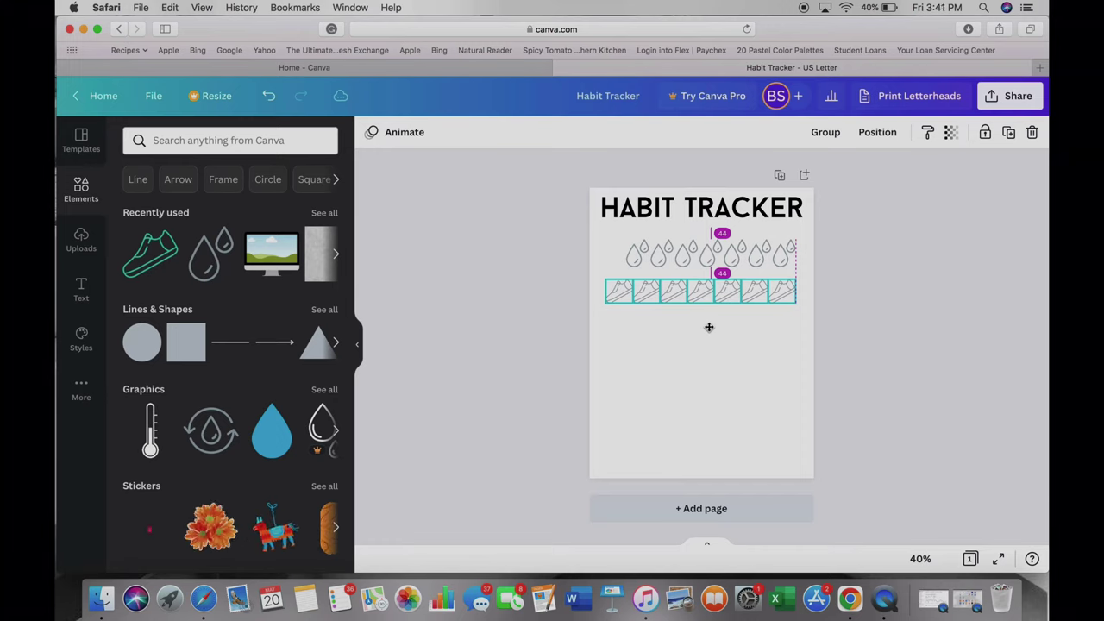
pyautogui.moveTo(709, 327); pyautogui.dragTo(710, 321)
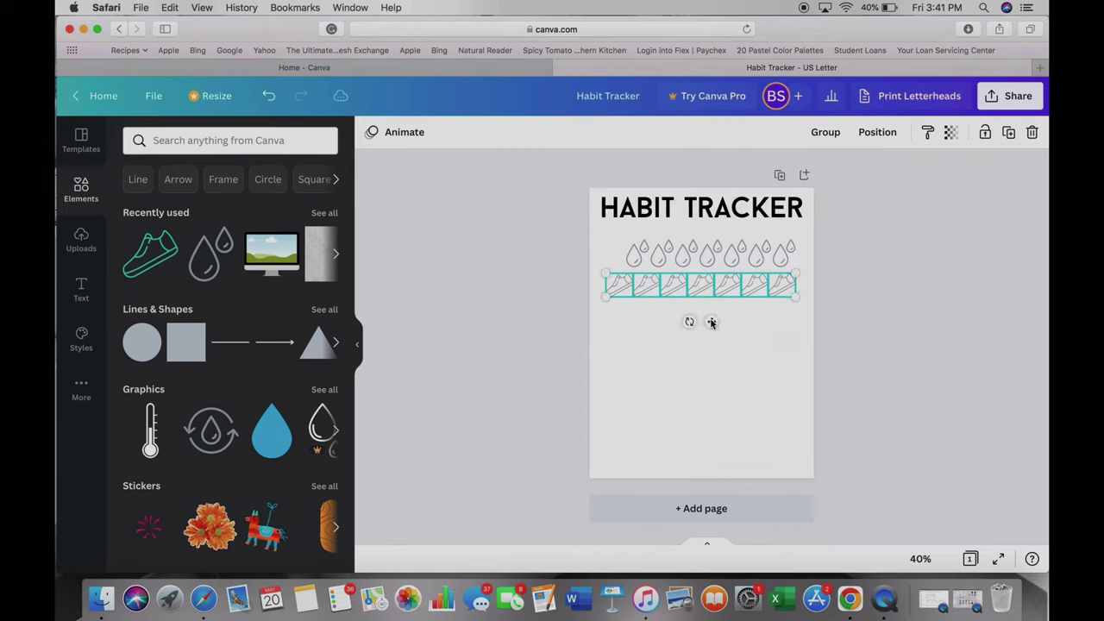
pyautogui.click(632, 302)
pyautogui.moveTo(635, 302); pyautogui.dragTo(633, 305)
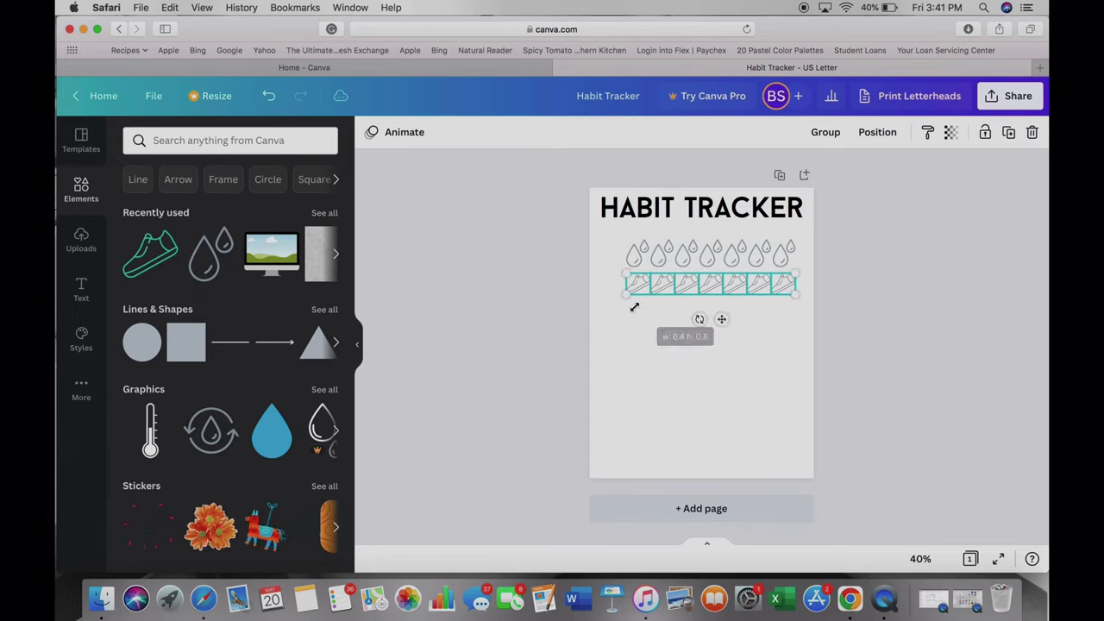
pyautogui.click(786, 341)
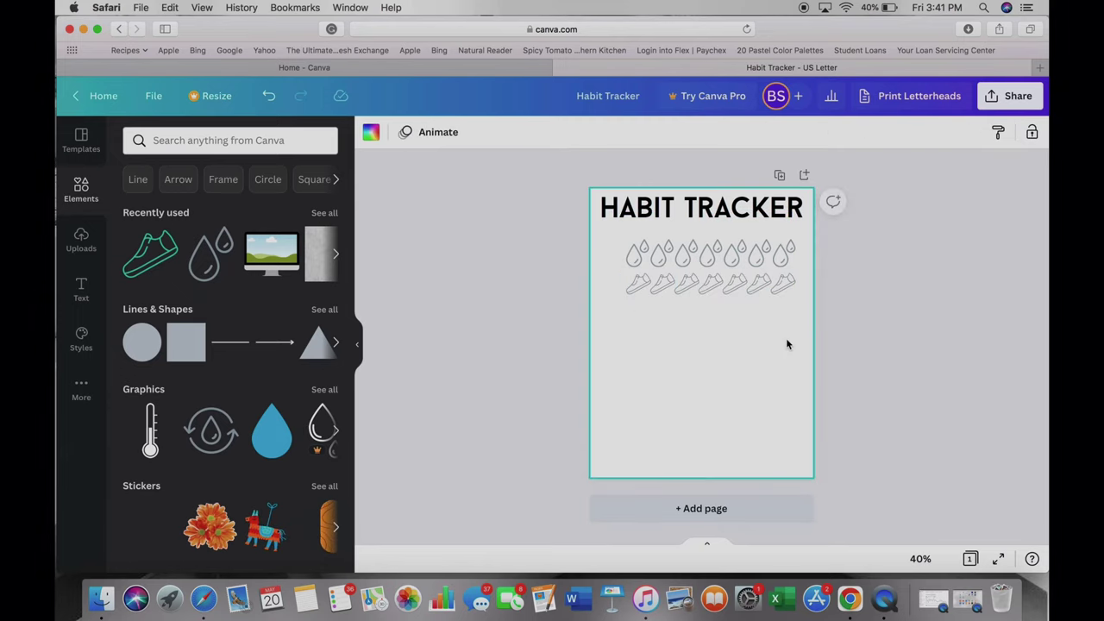
# Group the seven sneakers and move the group slightly down to widen the gap below the water drops
pyautogui.click(763, 287)
pyautogui.click(690, 316)
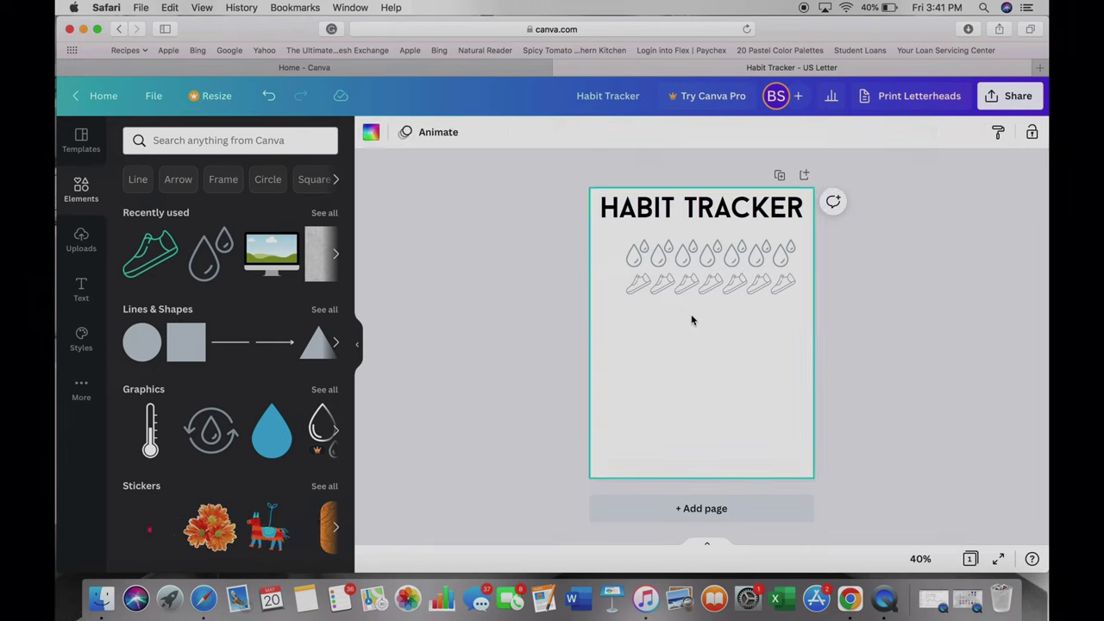
pyautogui.moveTo(790, 308); pyautogui.dragTo(623, 278)
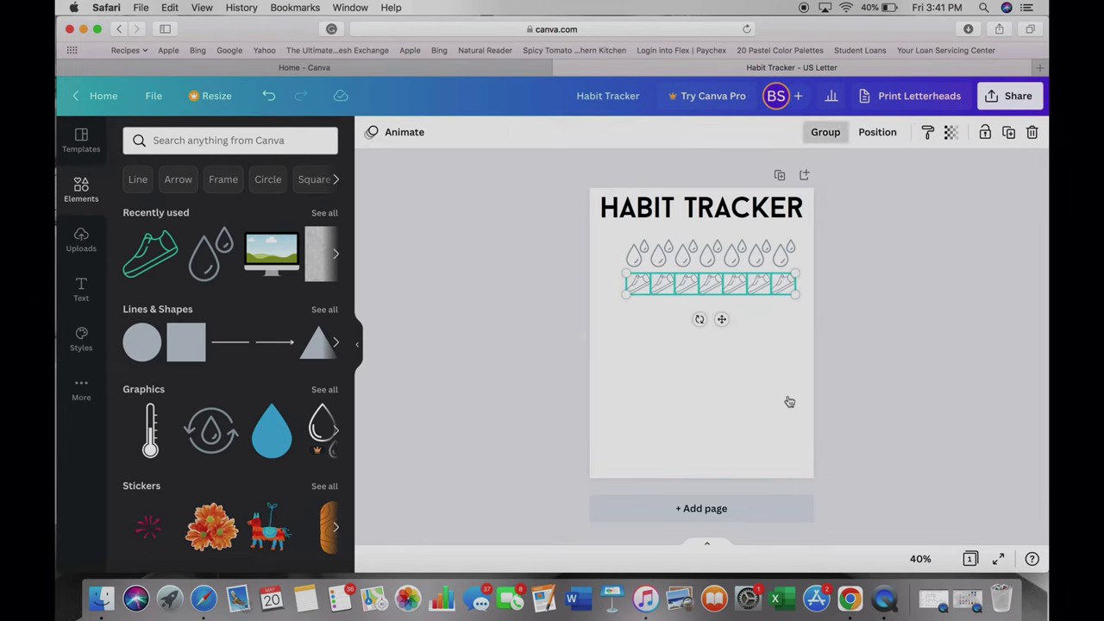
pyautogui.press('super+g')
pyautogui.moveTo(721, 320); pyautogui.dragTo(722, 339)
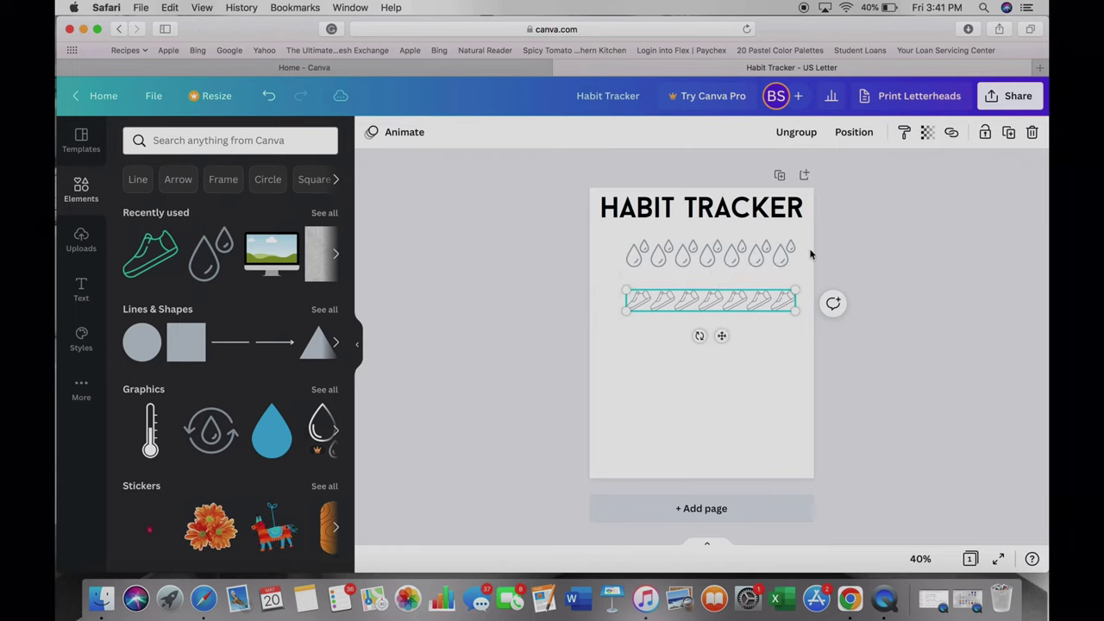
pyautogui.click(854, 239)
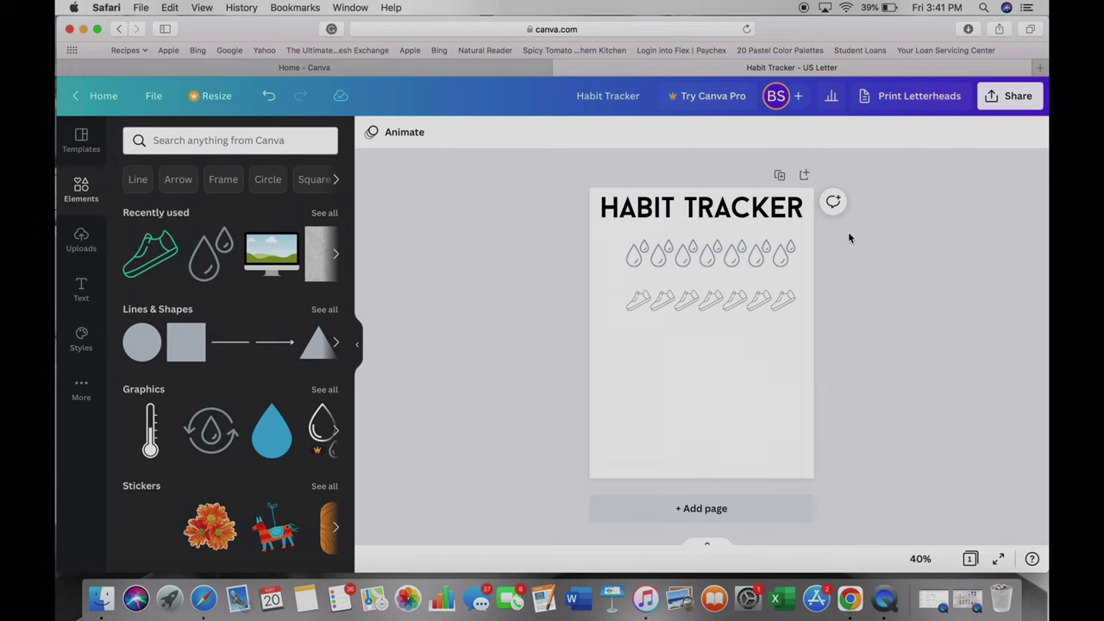
# Search the elements for "food icon" and look through the results for a suitable food graphic
pyautogui.click(248, 140)
pyautogui.write('foo')
pyautogui.write('d')
pyautogui.write('on')
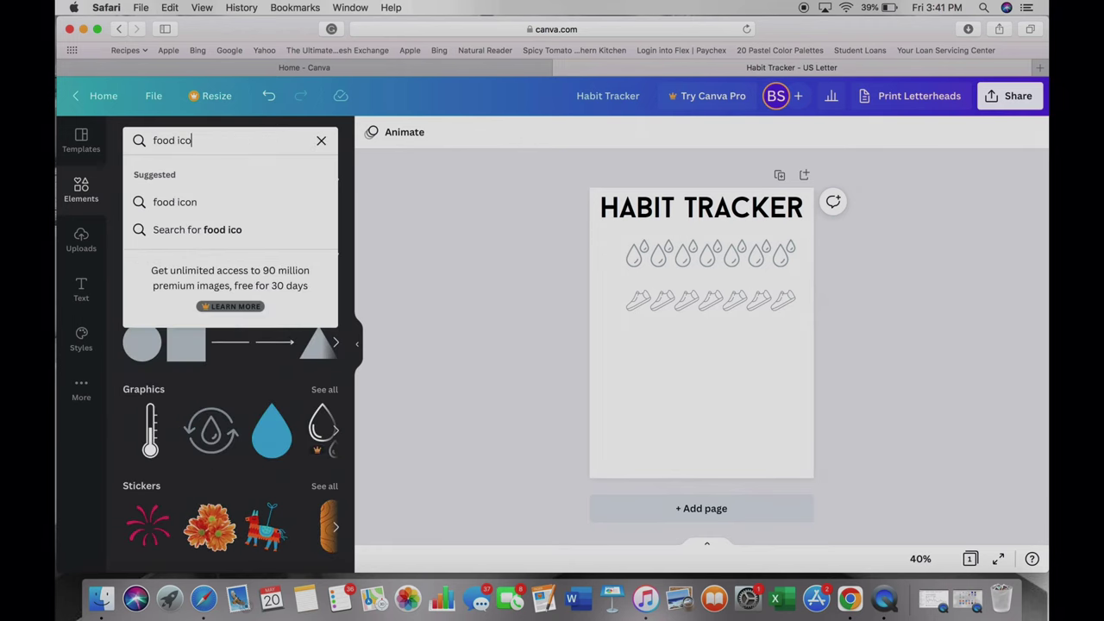
pyautogui.press('Return')
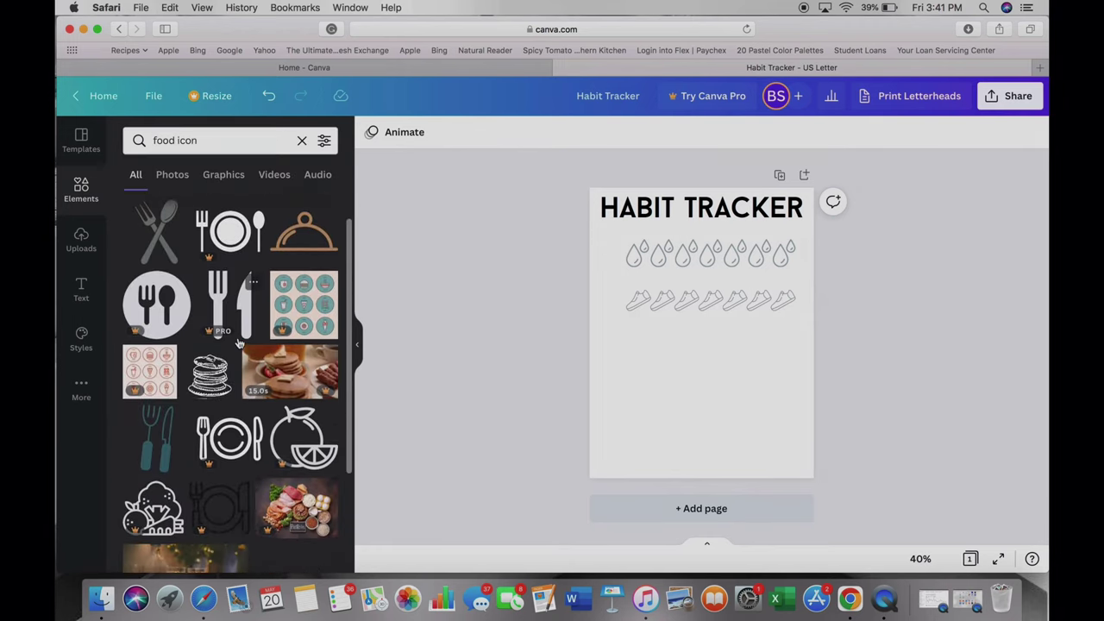
pyautogui.scroll(-5, 250, 328)
pyautogui.scroll(-5, 273, 309)
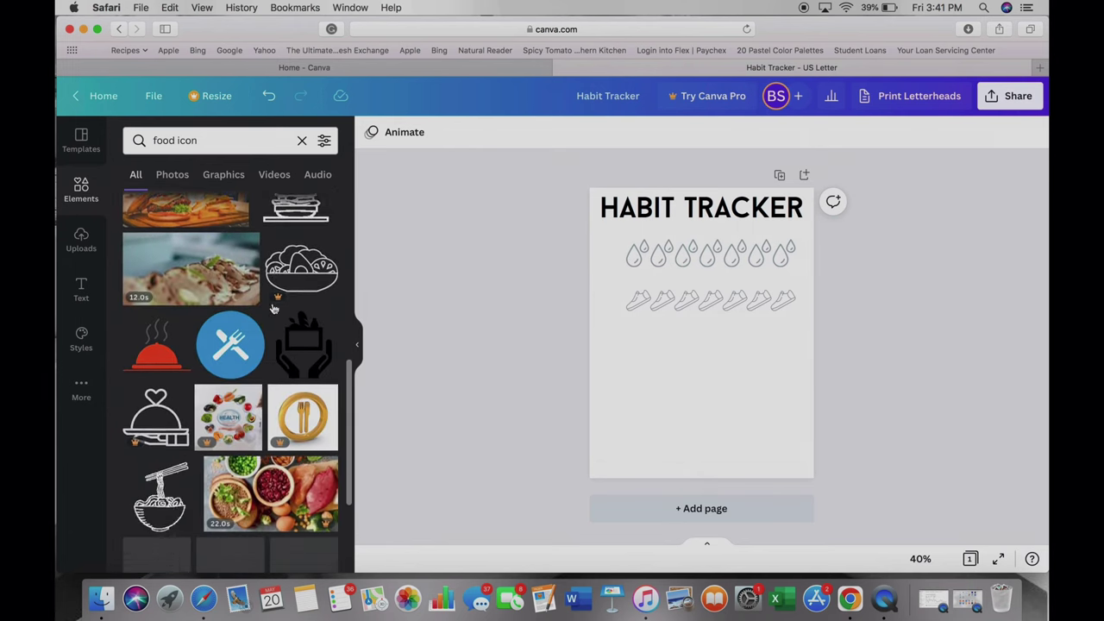
pyautogui.scroll(-7, 273, 308)
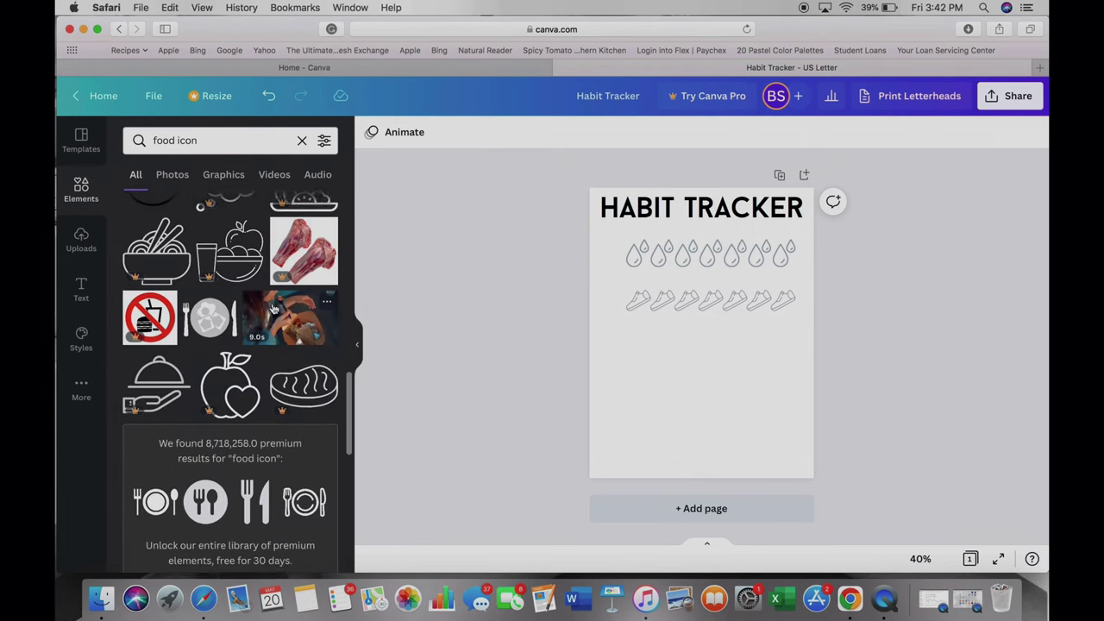
pyautogui.scroll(-5, 272, 308)
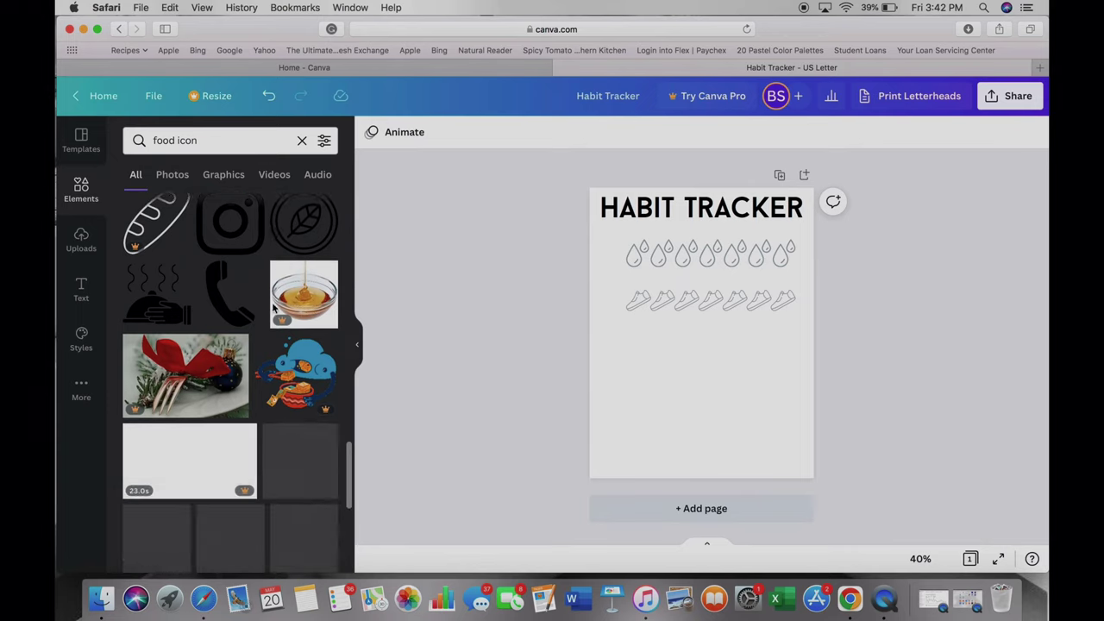
pyautogui.scroll(-6, 274, 309)
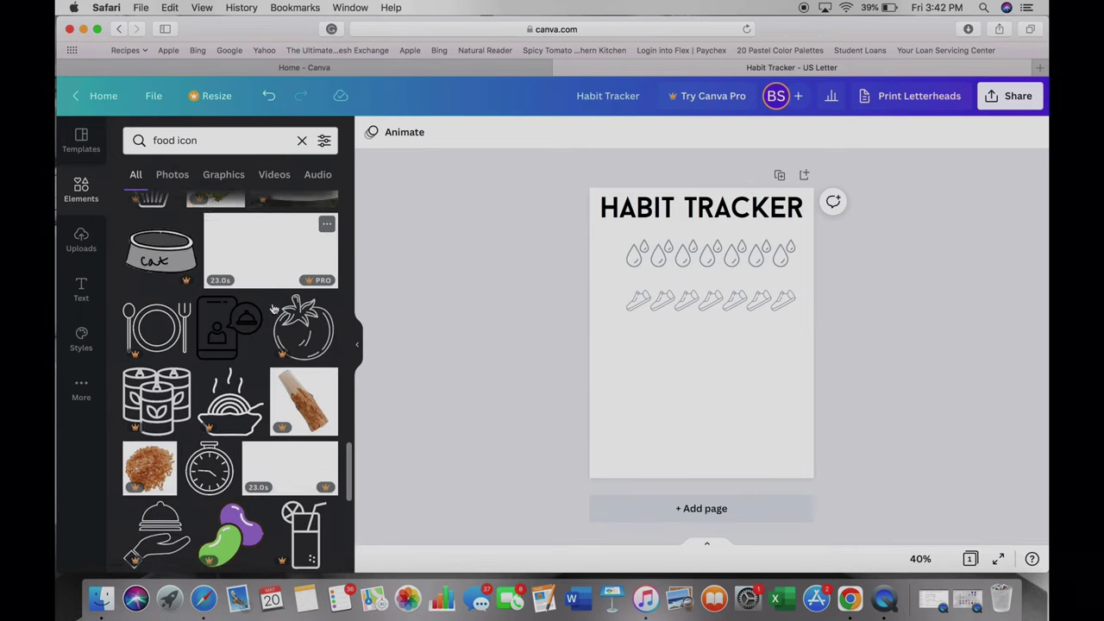
# Search the elements for "fruit icon"
pyautogui.doubleClick(159, 164)
pyautogui.write('fruit')
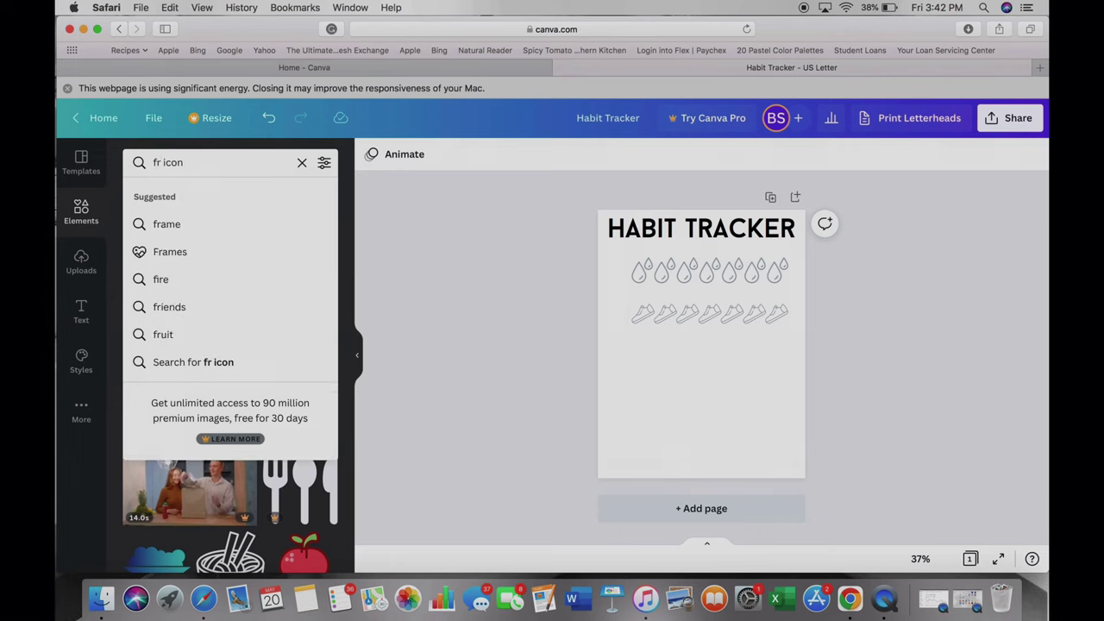
pyautogui.press('Return')
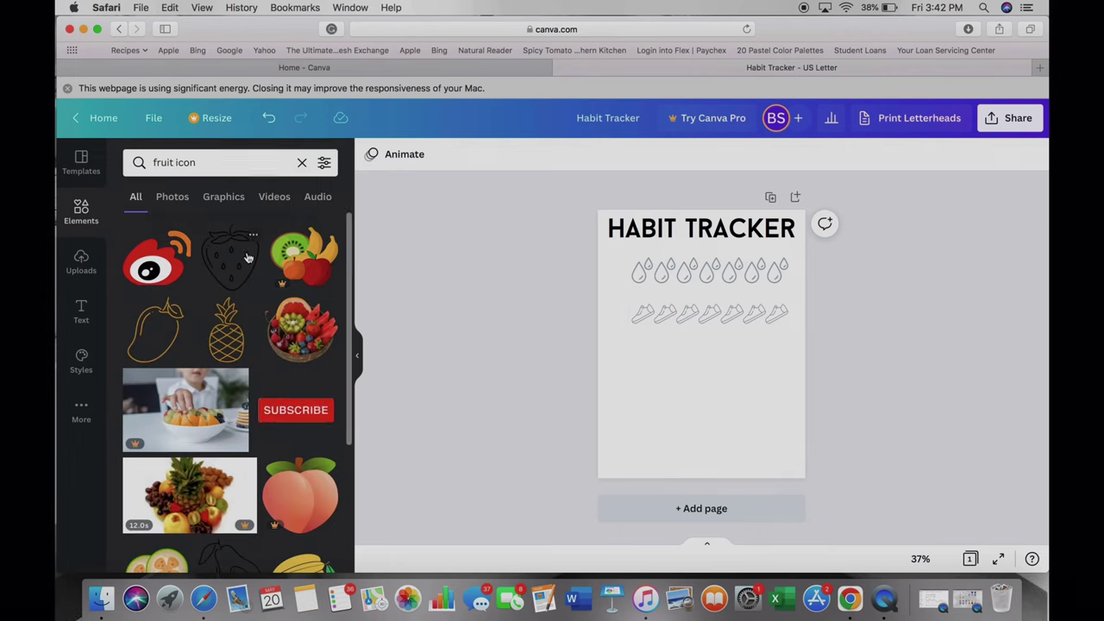
# Add the outlined strawberry graphic, shrink it to icon size and place it below the first sneaker
pyautogui.moveTo(248, 258); pyautogui.dragTo(683, 373)
pyautogui.moveTo(693, 333); pyautogui.dragTo(634, 362)
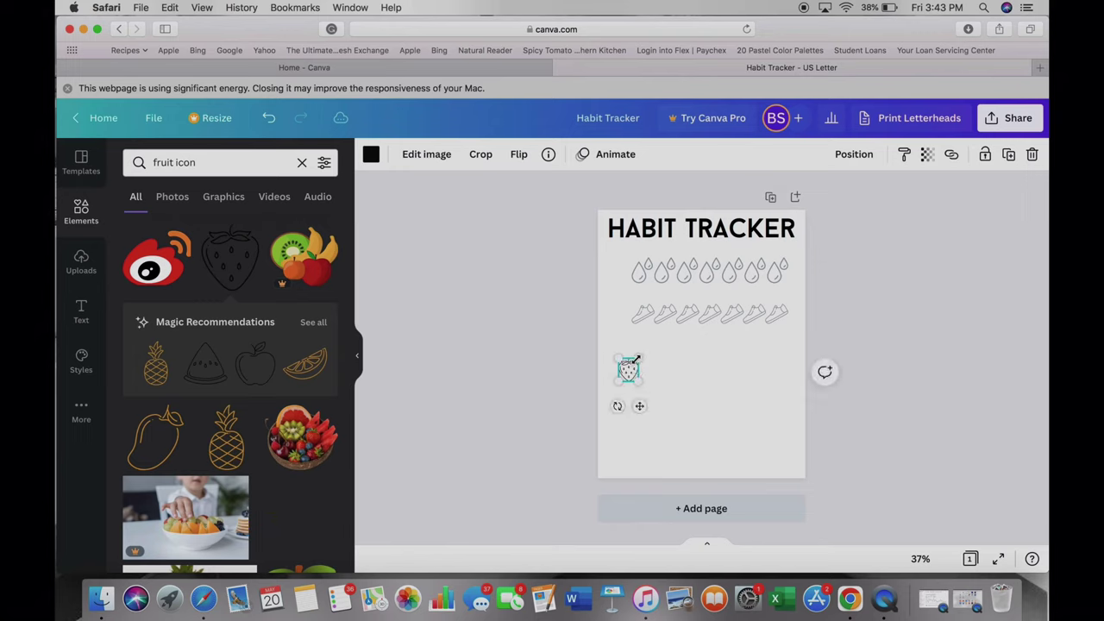
pyautogui.moveTo(630, 367); pyautogui.dragTo(645, 357)
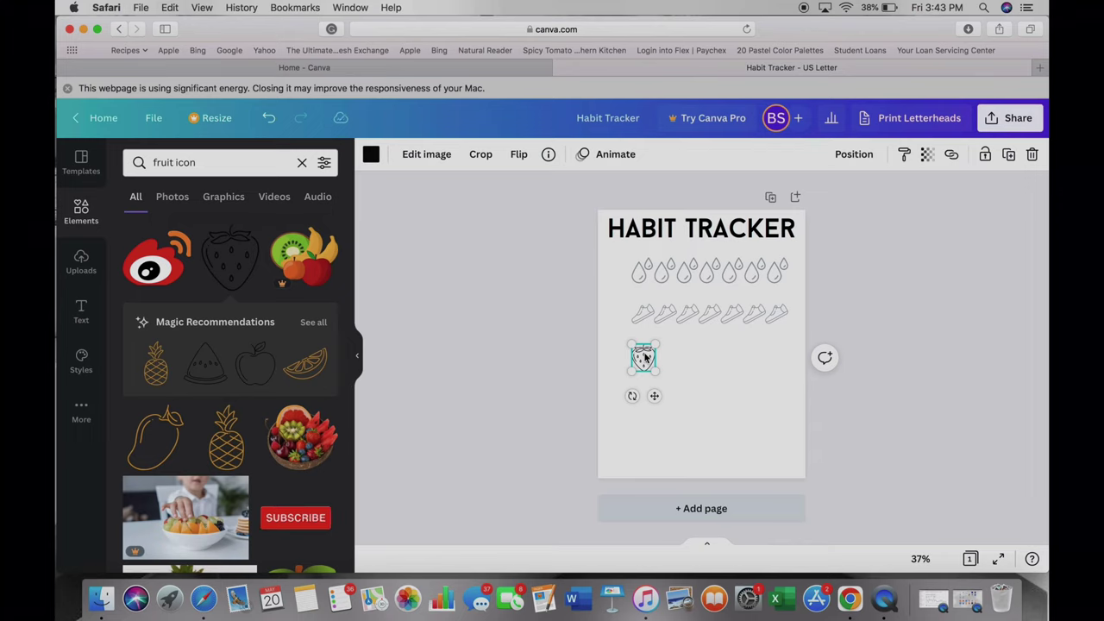
# Duplicate the strawberry icon until there are seven
pyautogui.moveTo(646, 357); pyautogui.dragTo(647, 362)
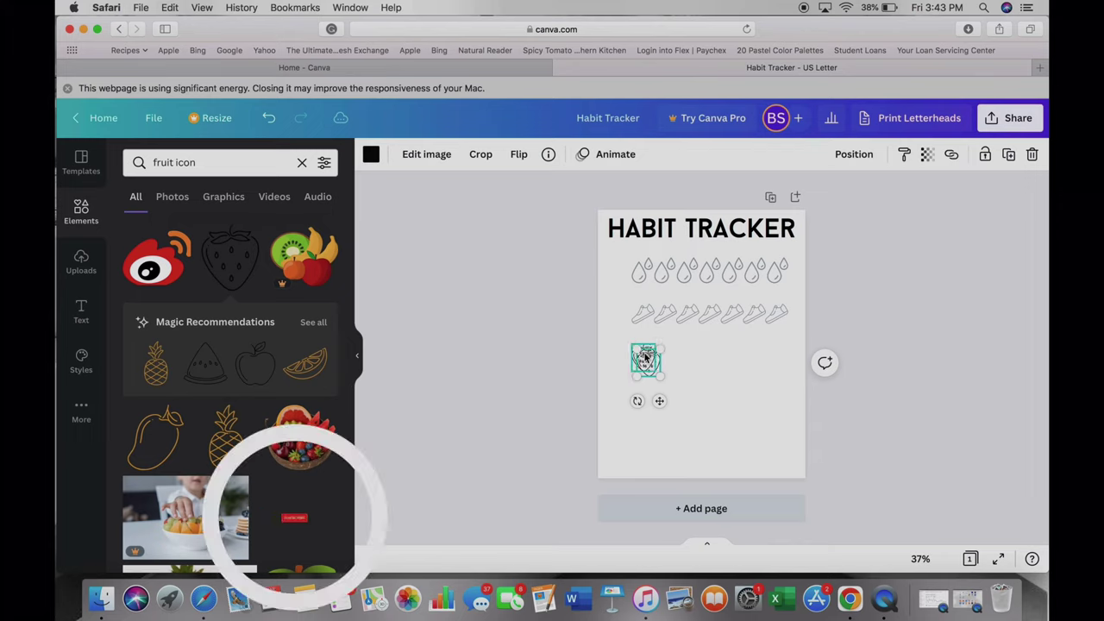
pyautogui.press('super+d')
pyautogui.press('super+d')
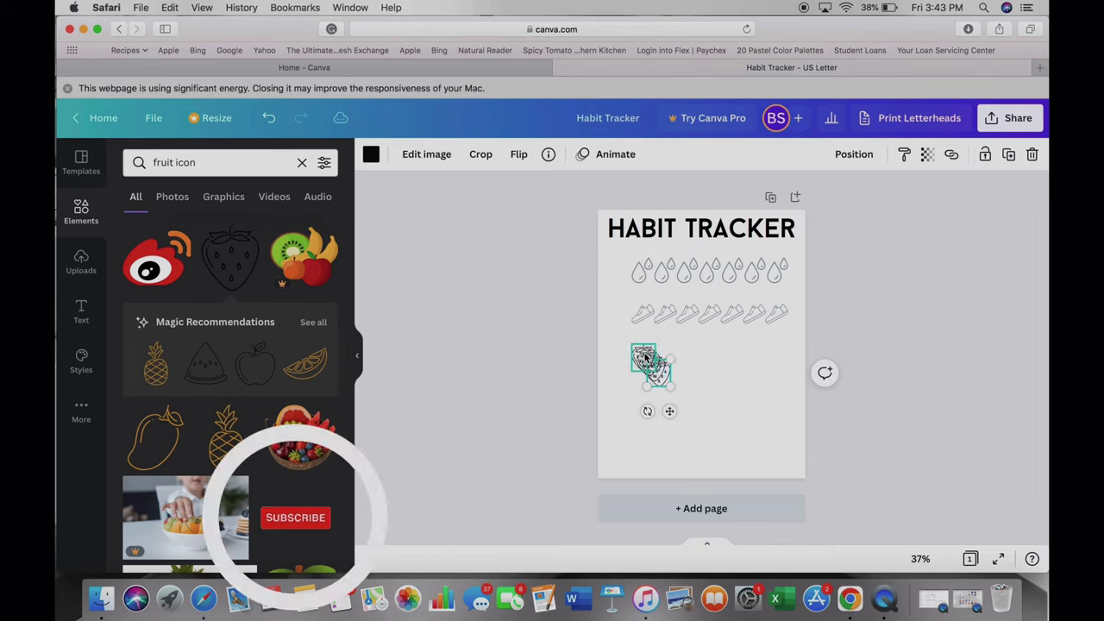
pyautogui.press('super+d')
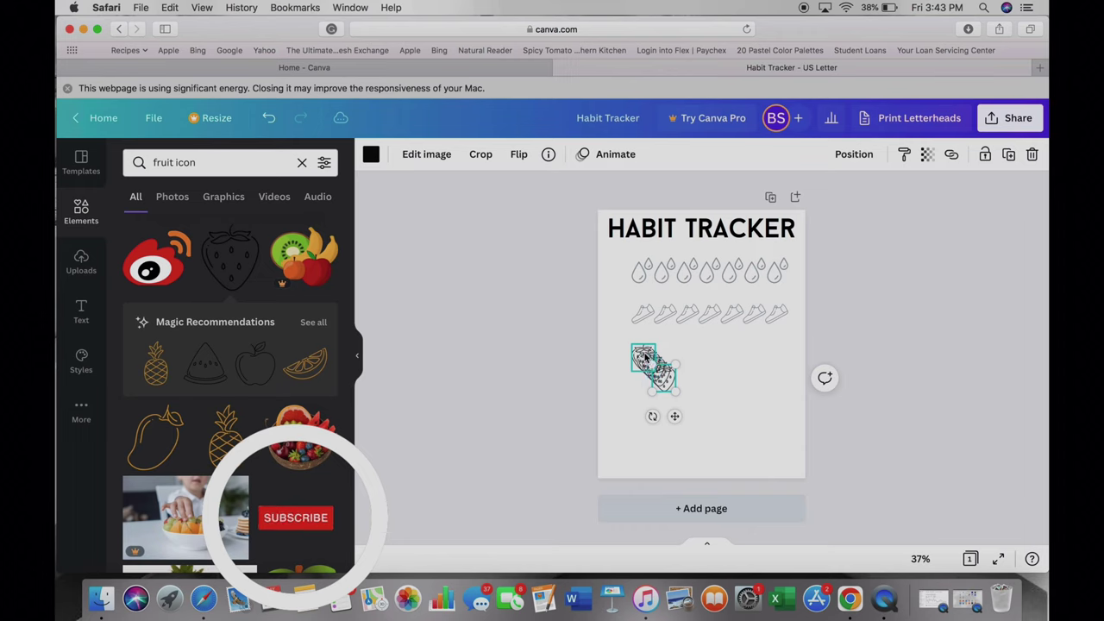
pyautogui.press('super+d')
pyautogui.press('super+d')
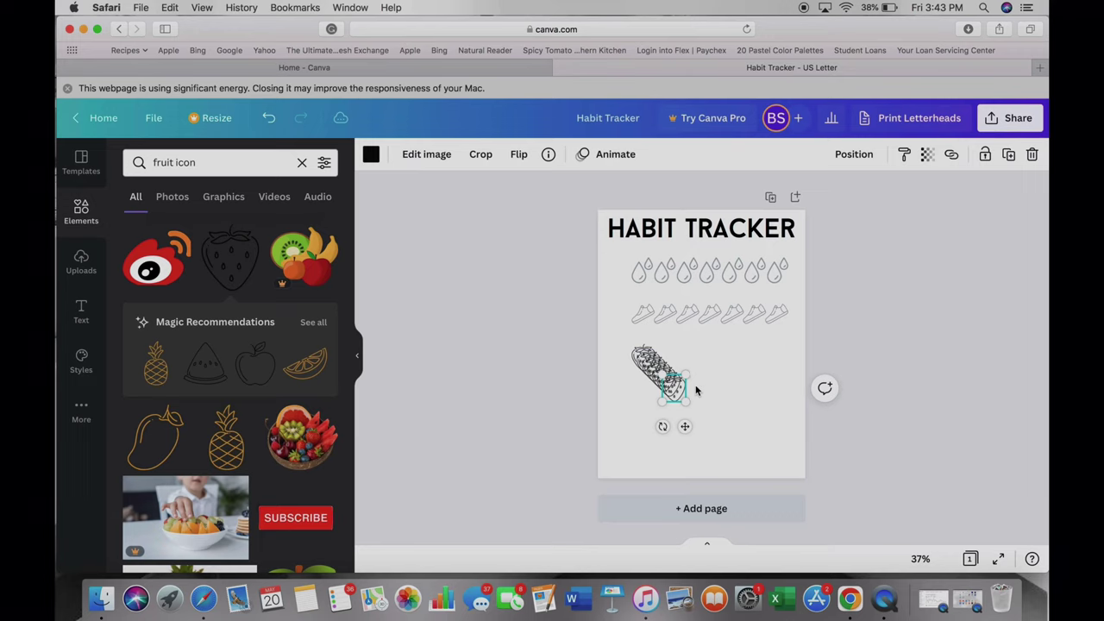
# Spread the stacked strawberry copies one by one into a row across the page below the sneakers
pyautogui.moveTo(676, 393); pyautogui.dragTo(779, 359)
pyautogui.moveTo(673, 395); pyautogui.dragTo(751, 365)
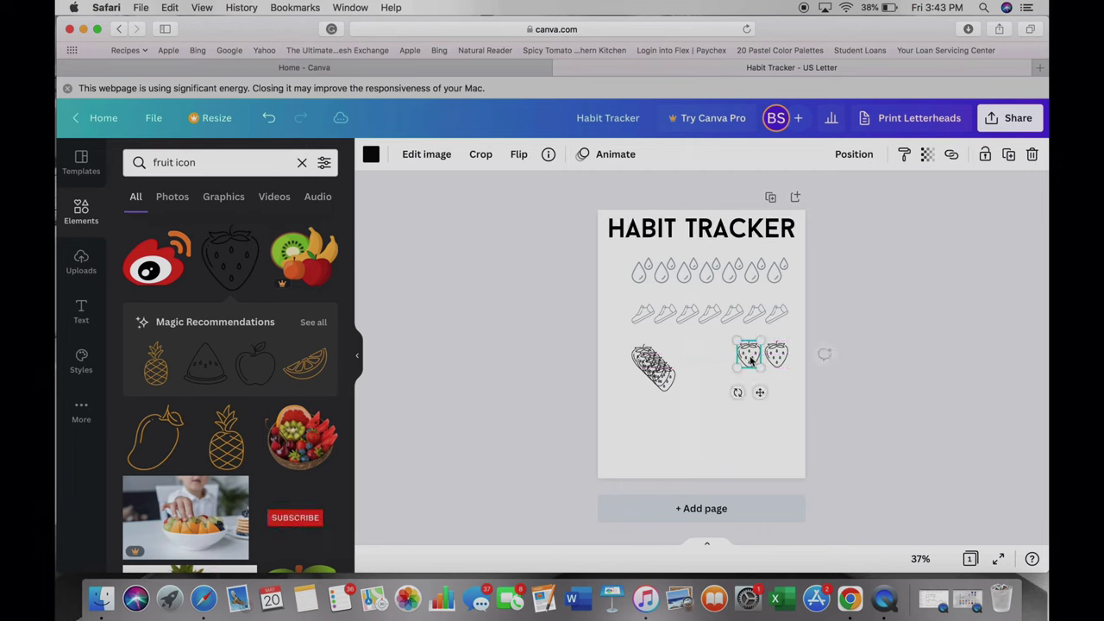
pyautogui.click(671, 386)
pyautogui.moveTo(670, 386); pyautogui.dragTo(723, 362)
pyautogui.moveTo(661, 383); pyautogui.dragTo(667, 363)
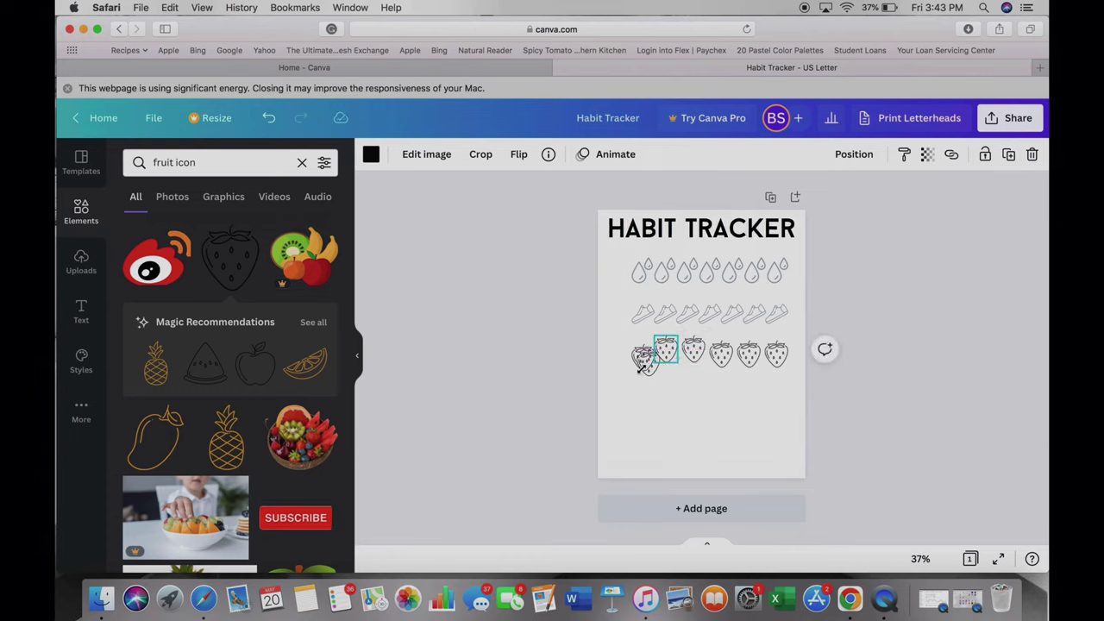
pyautogui.click(727, 402)
pyautogui.click(648, 367)
pyautogui.moveTo(648, 368)
pyautogui.mouseDown()
pyautogui.moveTo(618, 354)
pyautogui.moveTo(645, 353)
pyautogui.moveTo(639, 361)
pyautogui.mouseUp()
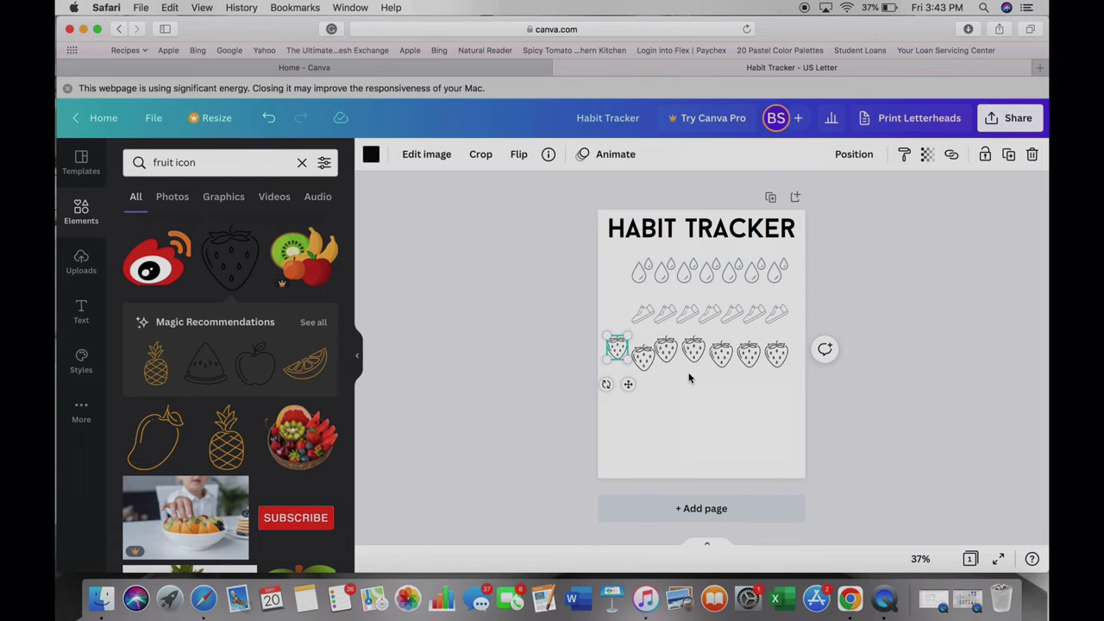
# Undo the resizing of the leftmost strawberry
pyautogui.click(266, 125)
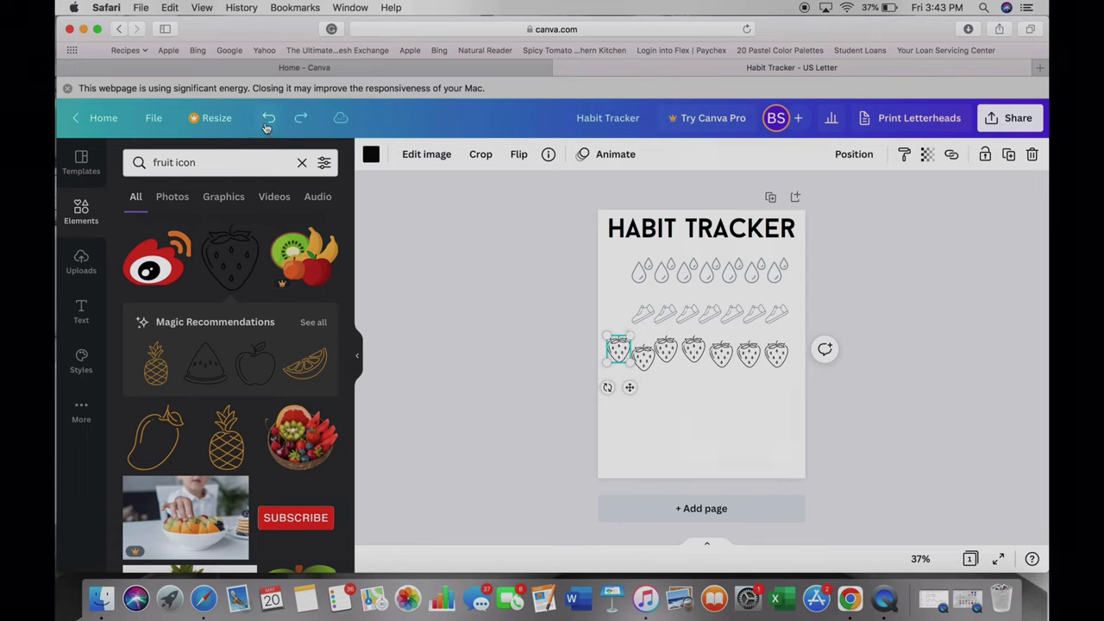
pyautogui.moveTo(632, 363); pyautogui.dragTo(619, 349)
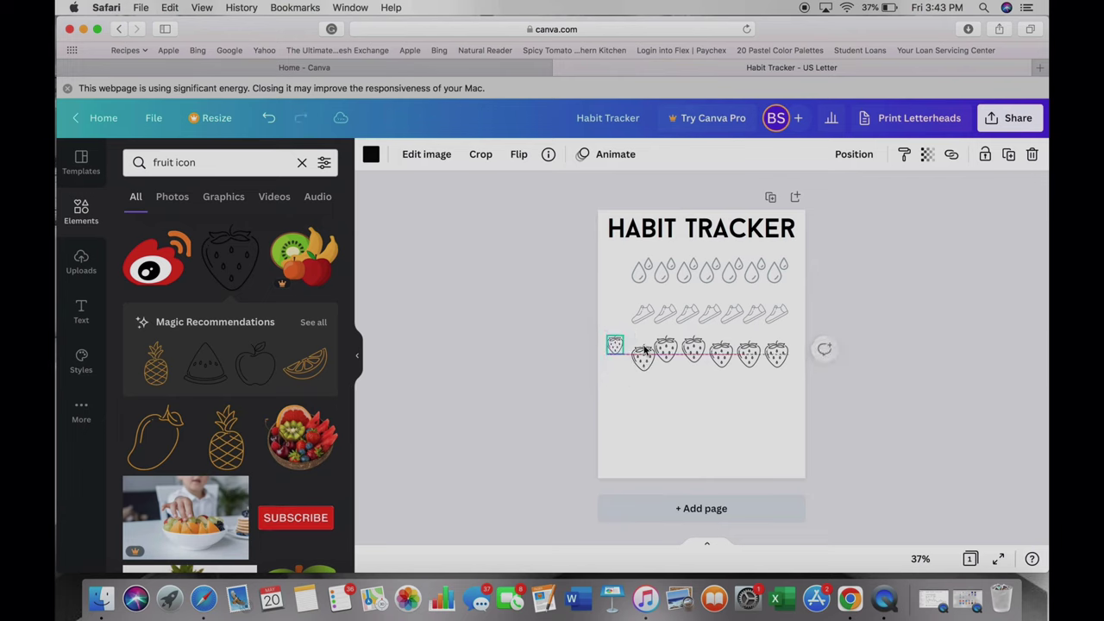
pyautogui.click(269, 119)
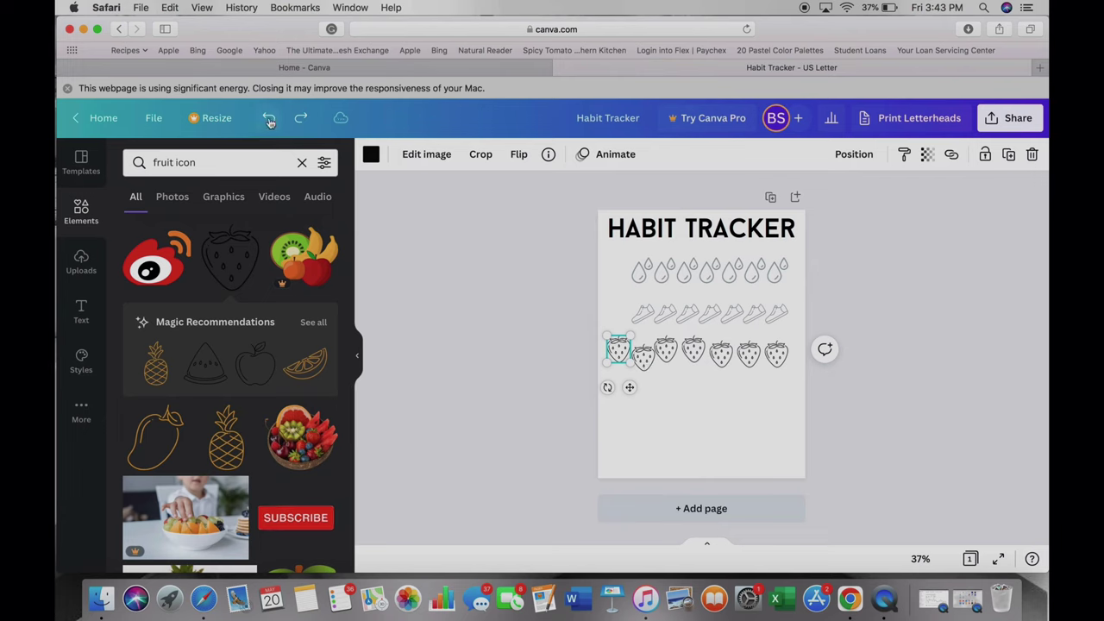
# Move the low second strawberry up into the row and line up all seven evenly with Tidy up
pyautogui.moveTo(651, 366); pyautogui.dragTo(638, 349)
pyautogui.moveTo(792, 374); pyautogui.dragTo(606, 338)
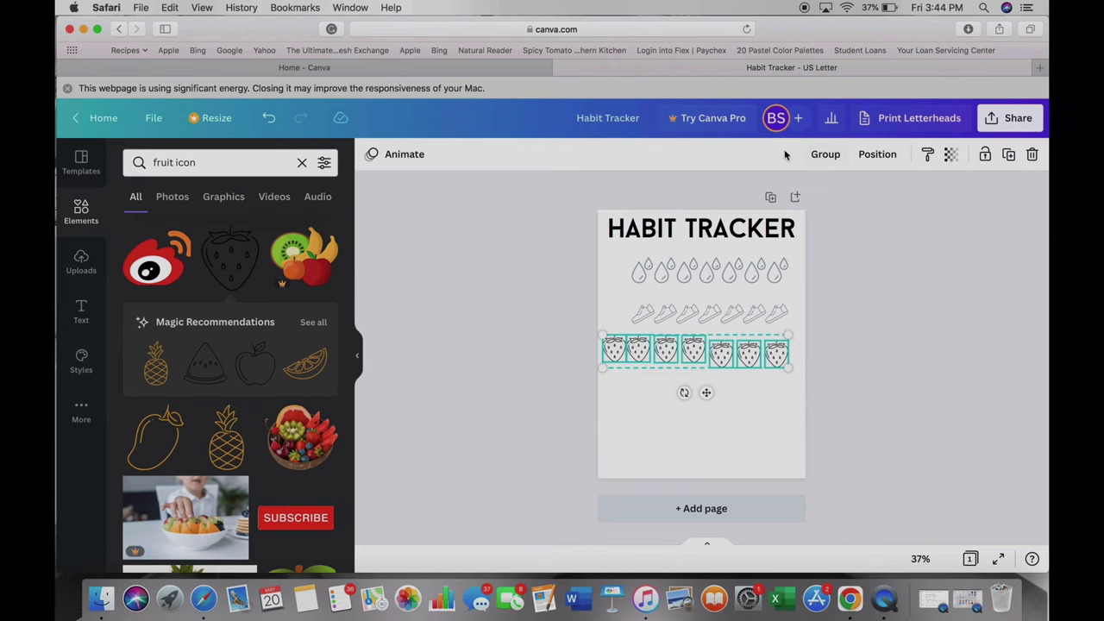
pyautogui.click(876, 154)
pyautogui.click(703, 422)
pyautogui.click(636, 428)
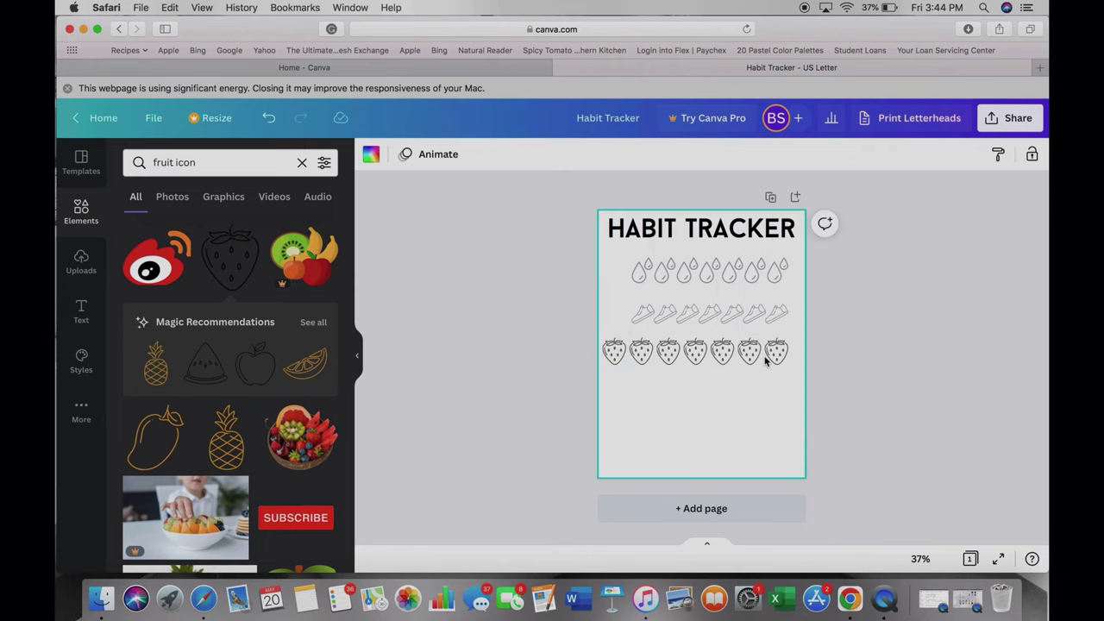
# Shrink the seven strawberries together to match the sneaker row's width and group them
pyautogui.moveTo(737, 394); pyautogui.dragTo(632, 363)
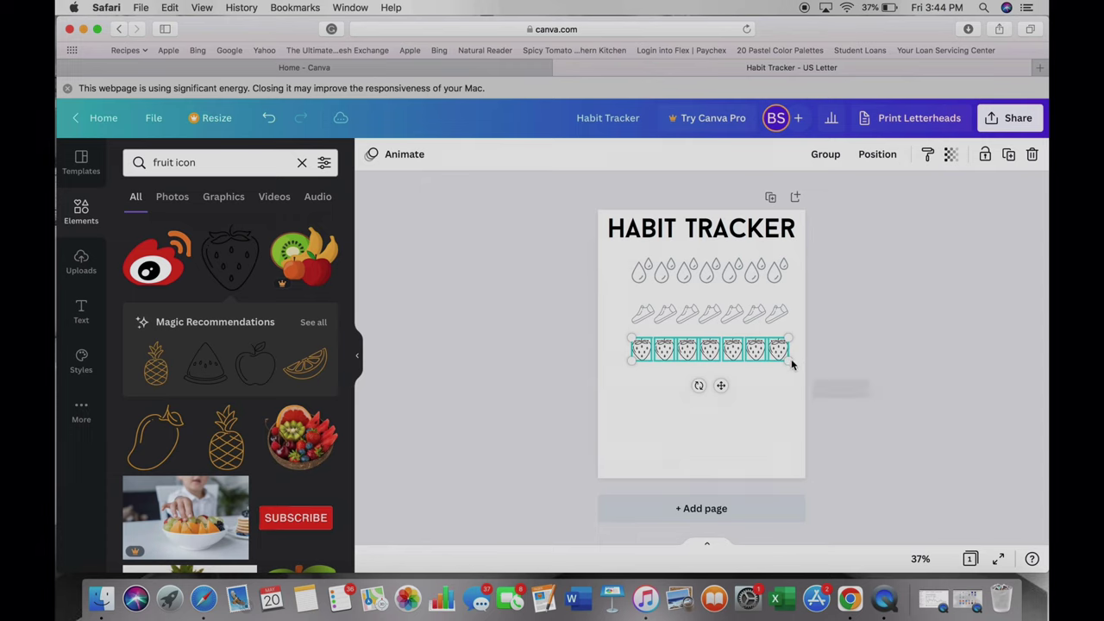
pyautogui.click(825, 154)
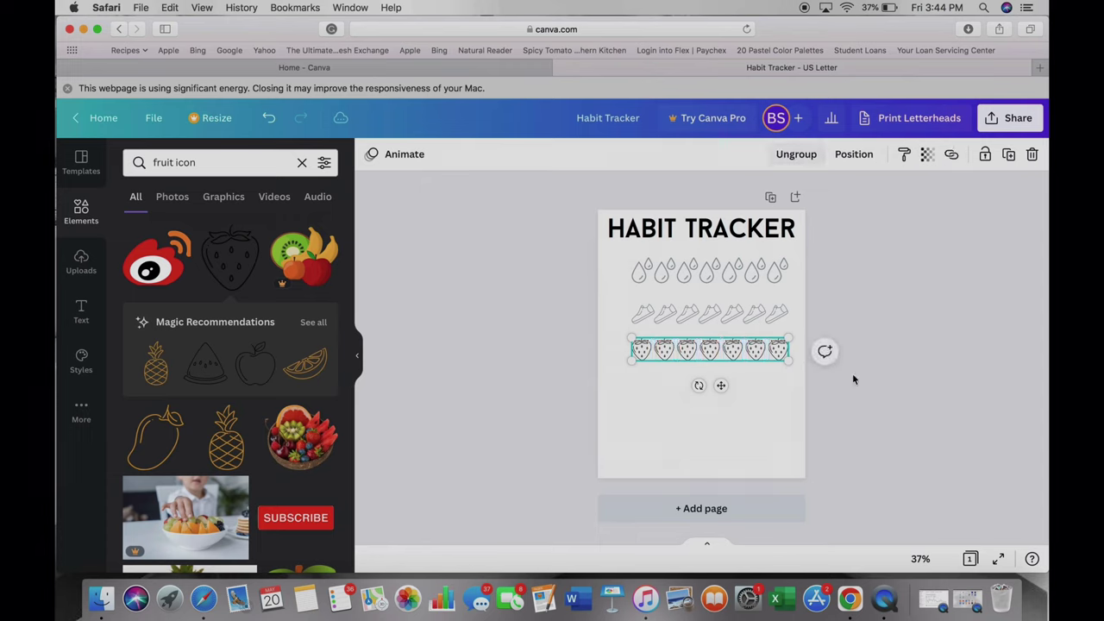
pyautogui.click(910, 363)
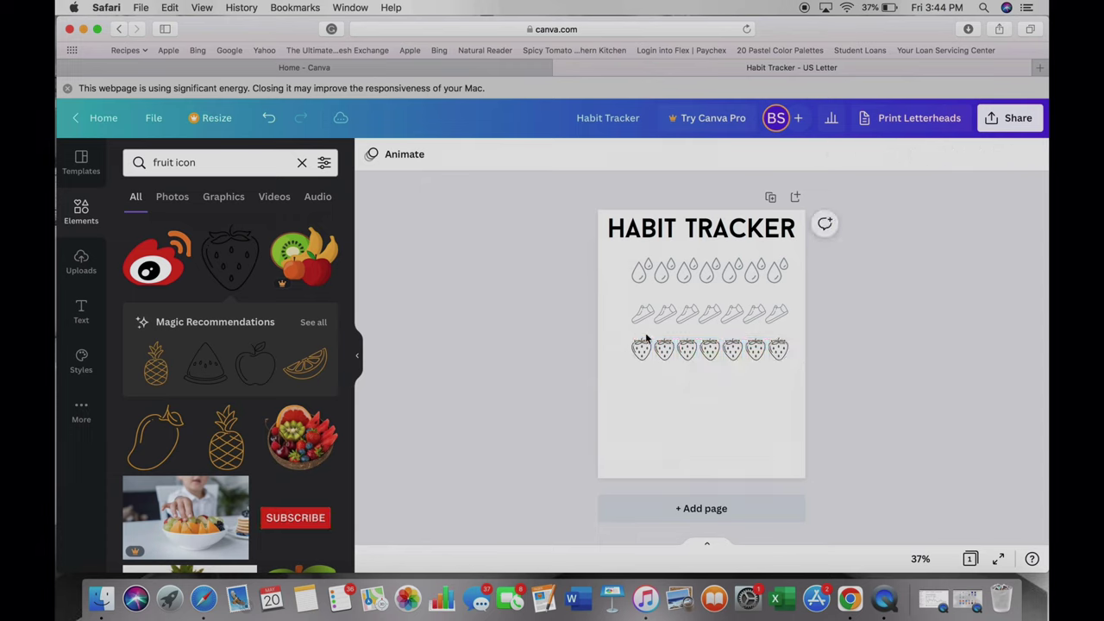
# Search the elements for "book icon" and add the outlined open book with text lines below the strawberry row
pyautogui.click(301, 165)
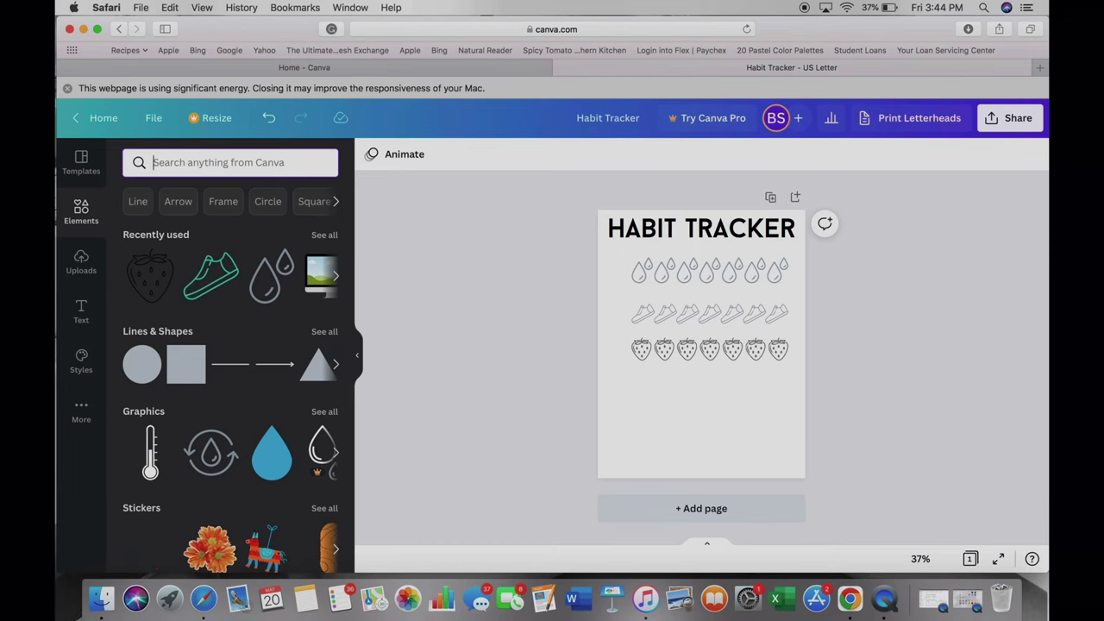
pyautogui.write('book icon')
pyautogui.press('Return')
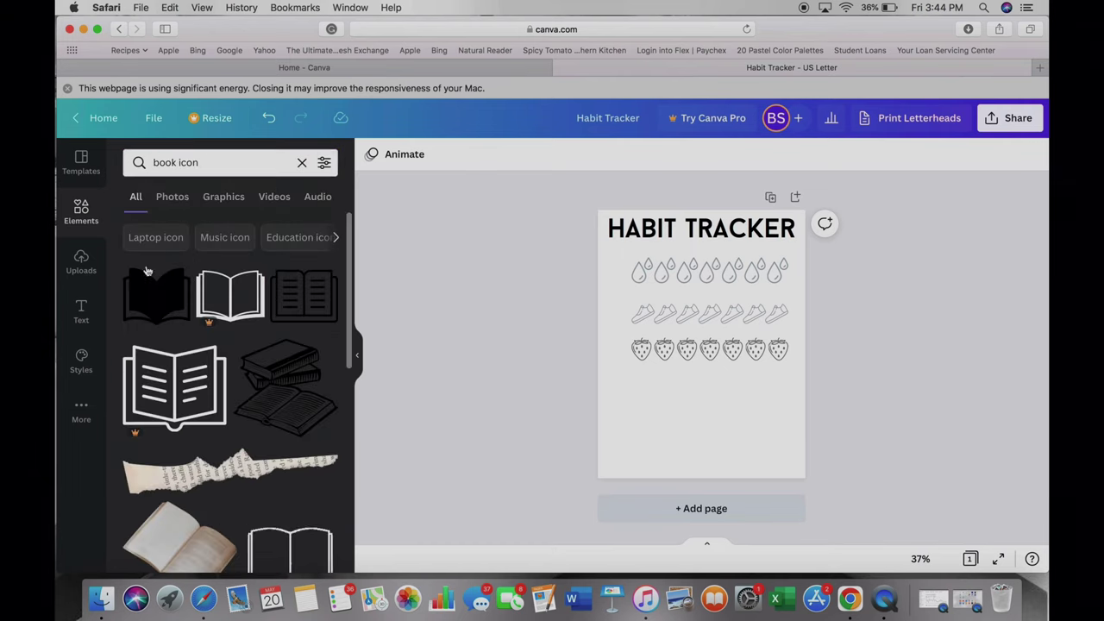
pyautogui.scroll(-5, 259, 366)
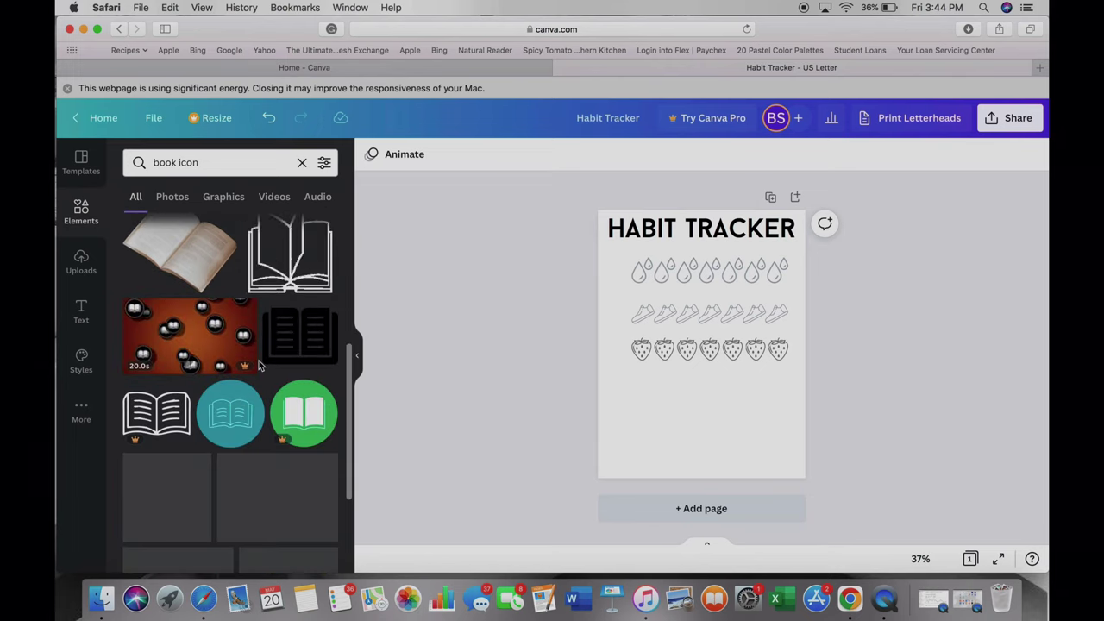
pyautogui.scroll(5, 259, 366)
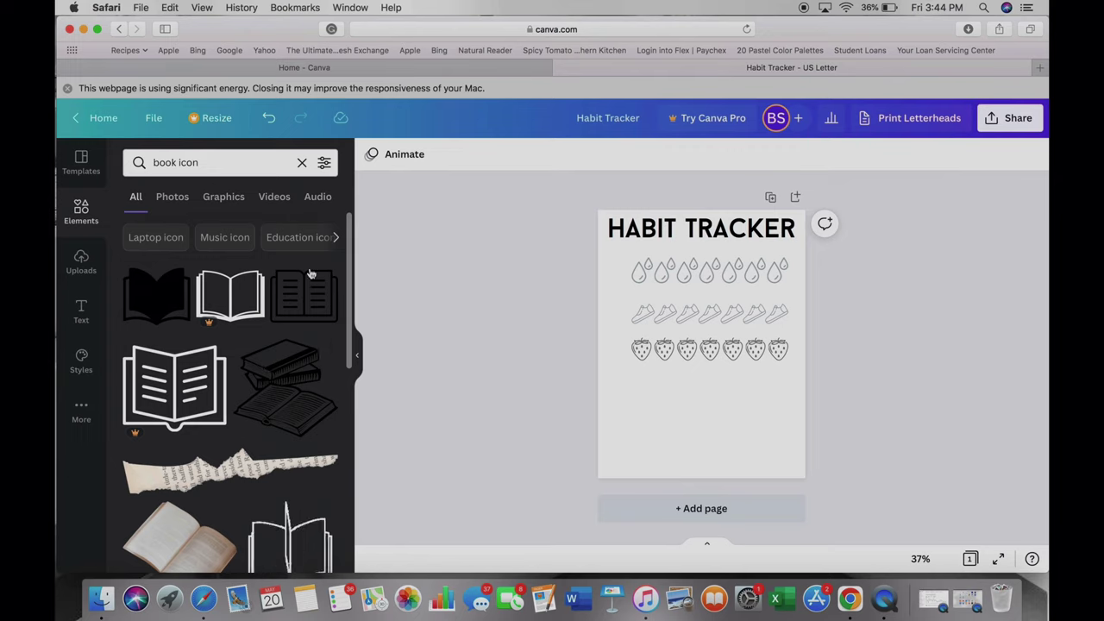
pyautogui.moveTo(310, 274); pyautogui.dragTo(647, 410)
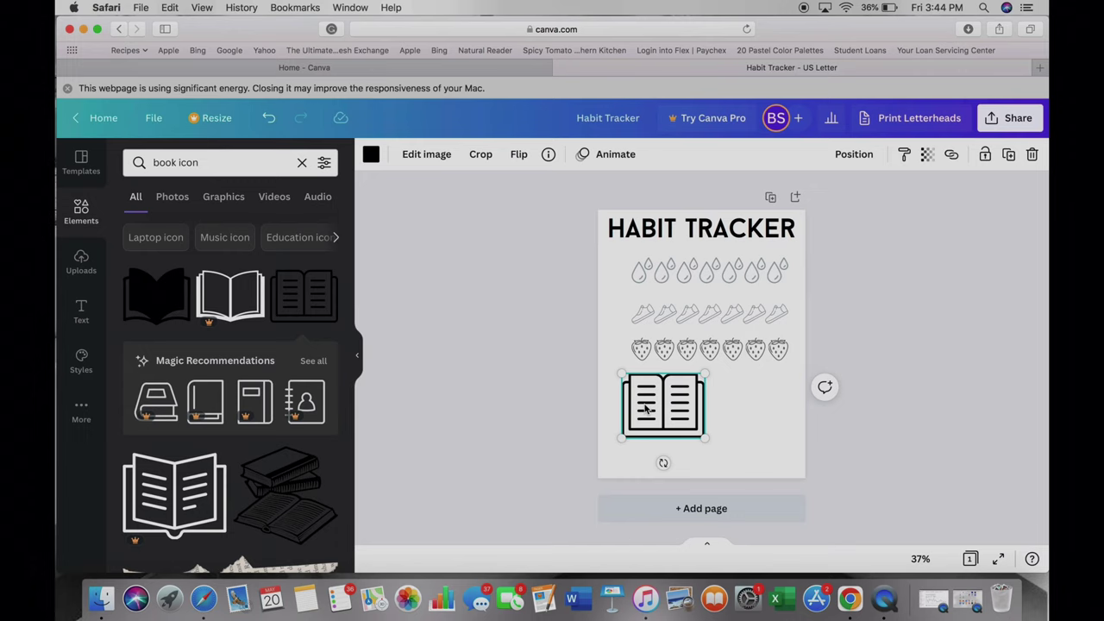
# Ungroup the strawberry row and undo the last shrinking of the strawberries
pyautogui.click(712, 349)
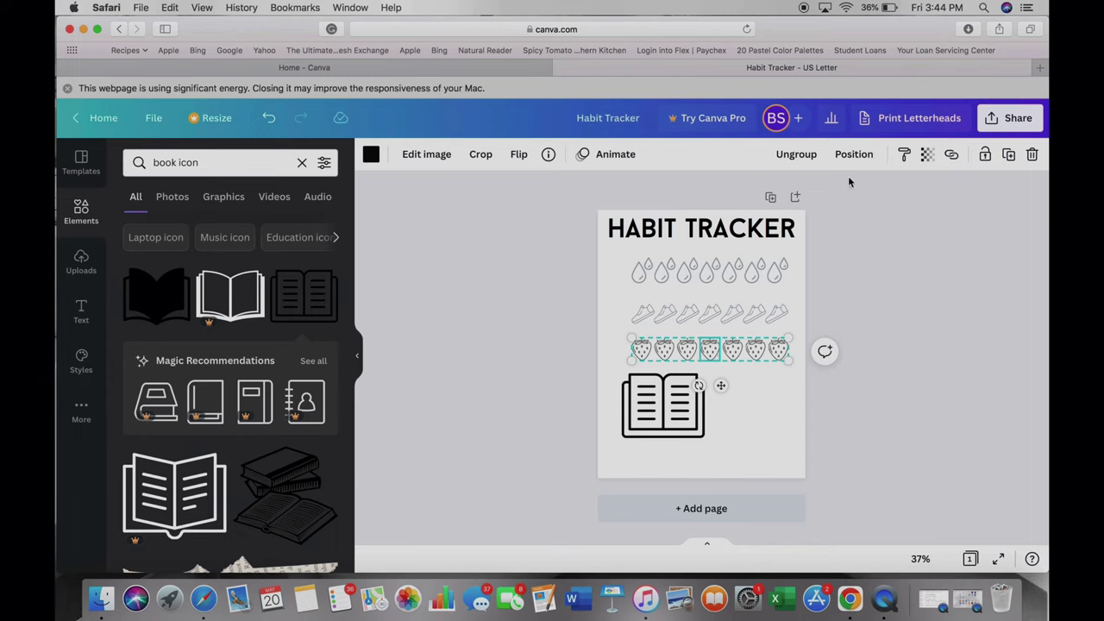
pyautogui.click(856, 260)
pyautogui.click(776, 348)
pyautogui.click(797, 157)
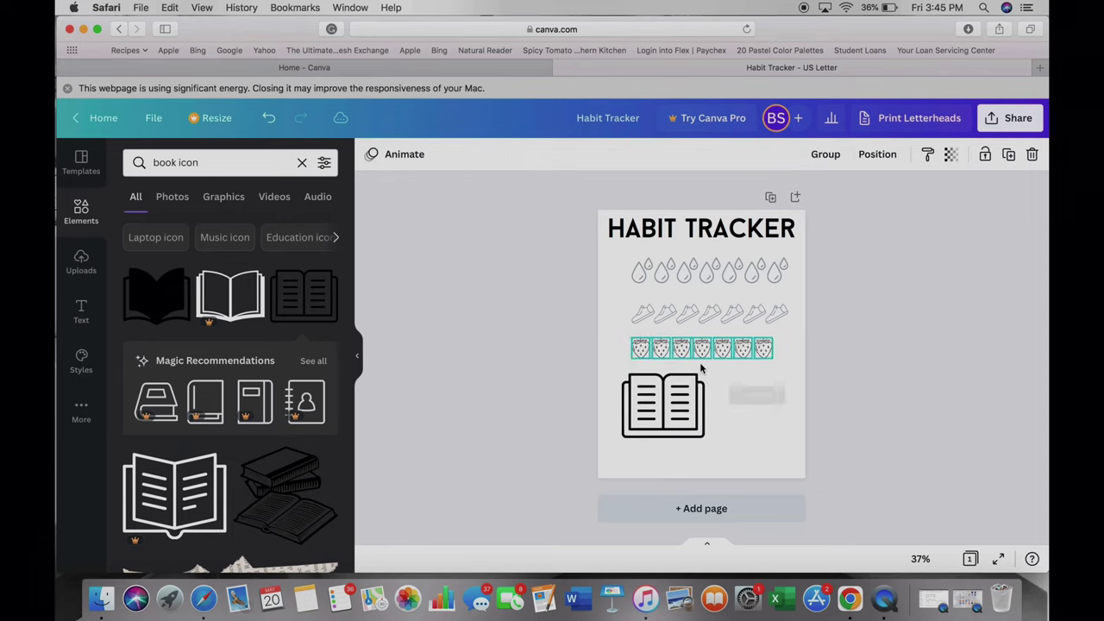
pyautogui.press('super+z')
pyautogui.moveTo(801, 375); pyautogui.dragTo(629, 343)
pyautogui.click(567, 294)
# Delete six of the strawberries, keeping only the first one in the row
pyautogui.click(663, 349)
pyautogui.press('Delete')
pyautogui.moveTo(689, 363); pyautogui.dragTo(708, 350)
pyautogui.press('Delete')
pyautogui.click(733, 349)
pyautogui.press('Delete')
pyautogui.click(755, 349)
pyautogui.press('Delete')
pyautogui.click(776, 349)
pyautogui.press('Delete')
# Duplicate the remaining grey strawberry and spread the copies into a row below the sneakers
pyautogui.click(636, 348)
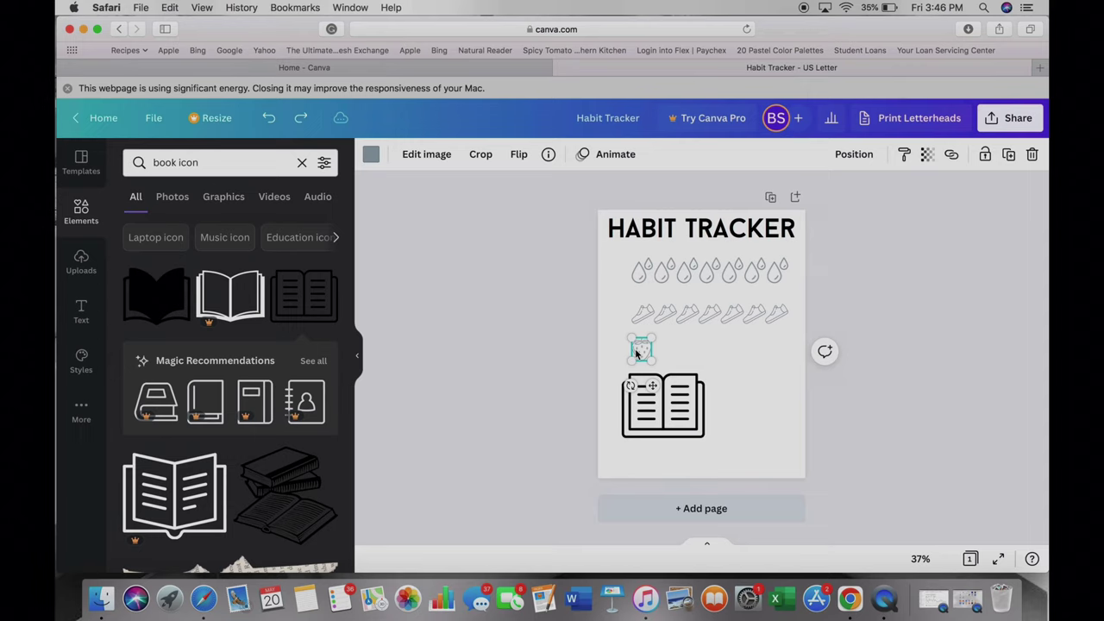
pyautogui.moveTo(636, 349); pyautogui.dragTo(772, 349)
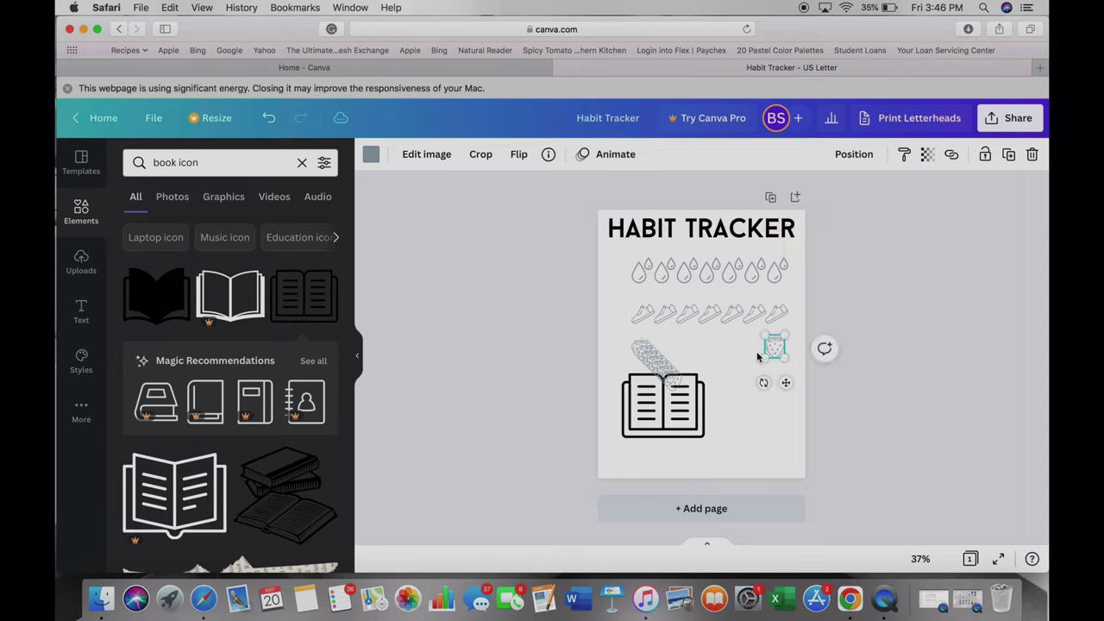
pyautogui.moveTo(672, 386); pyautogui.dragTo(649, 368)
pyautogui.click(661, 369)
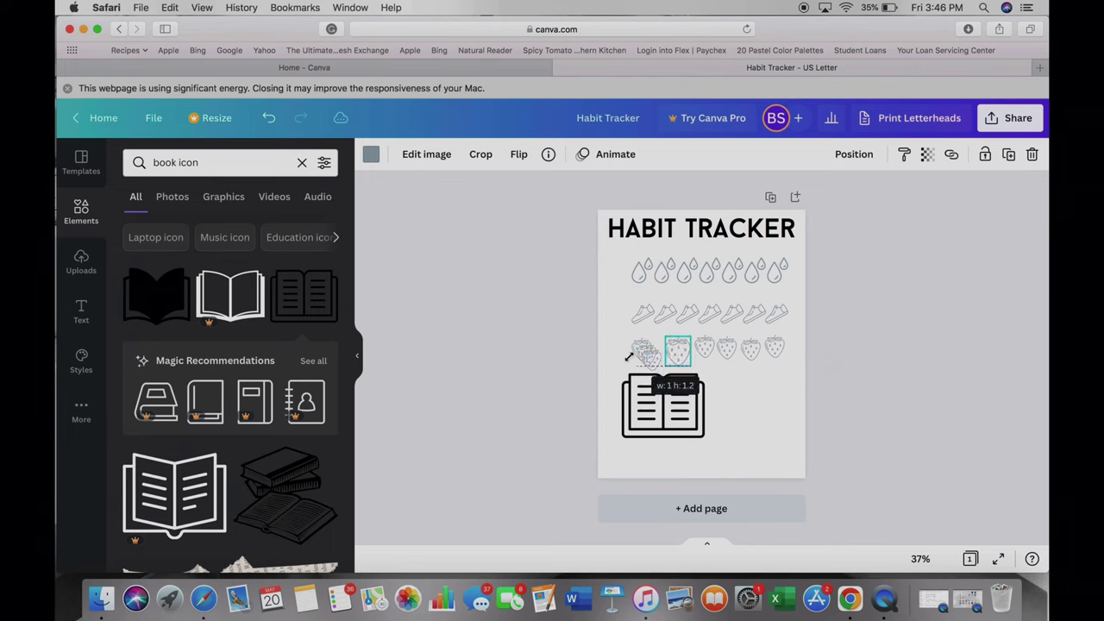
pyautogui.click(270, 118)
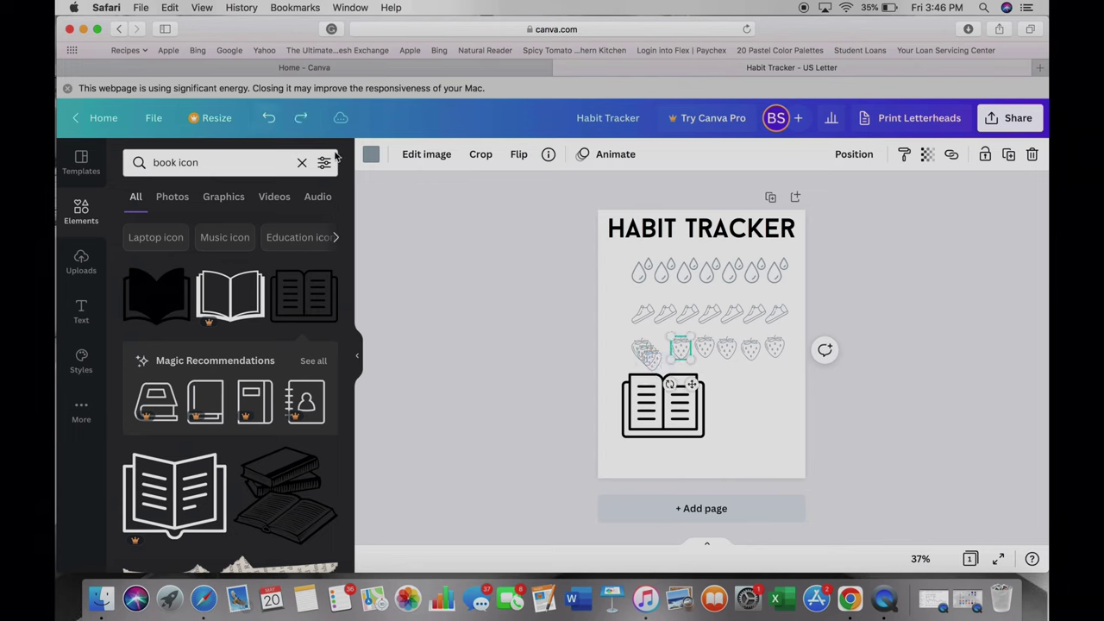
pyautogui.moveTo(652, 367)
pyautogui.mouseDown()
pyautogui.moveTo(621, 358)
pyautogui.moveTo(657, 354)
pyautogui.moveTo(612, 348)
pyautogui.moveTo(653, 353)
pyautogui.mouseUp()
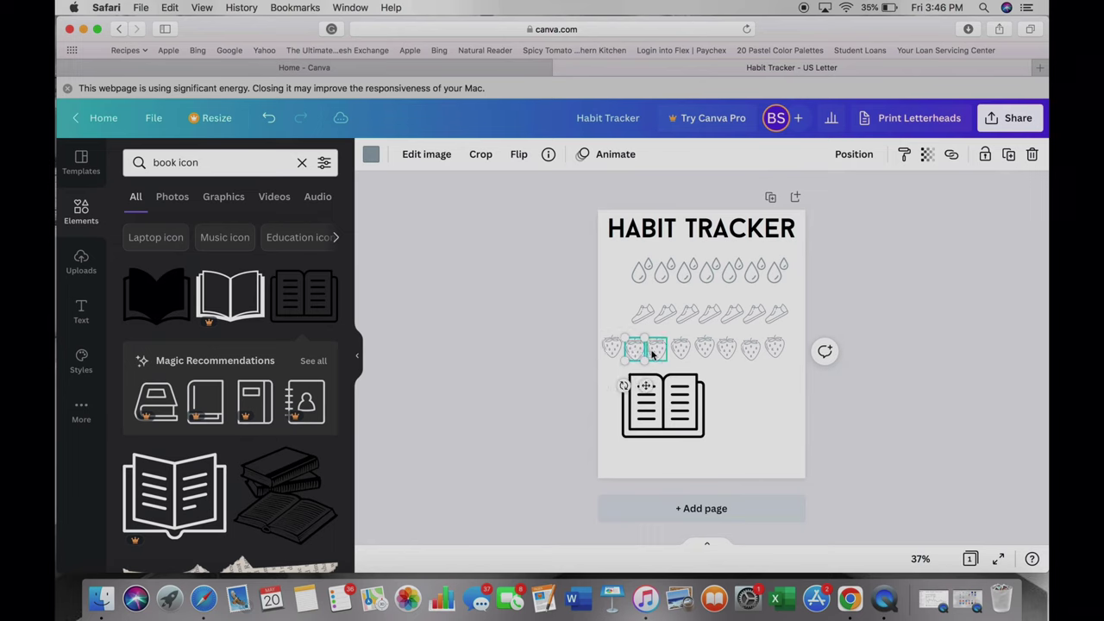
# Select all the strawberries without the book, space them evenly with Tidy up and group them
pyautogui.moveTo(778, 378); pyautogui.dragTo(608, 335)
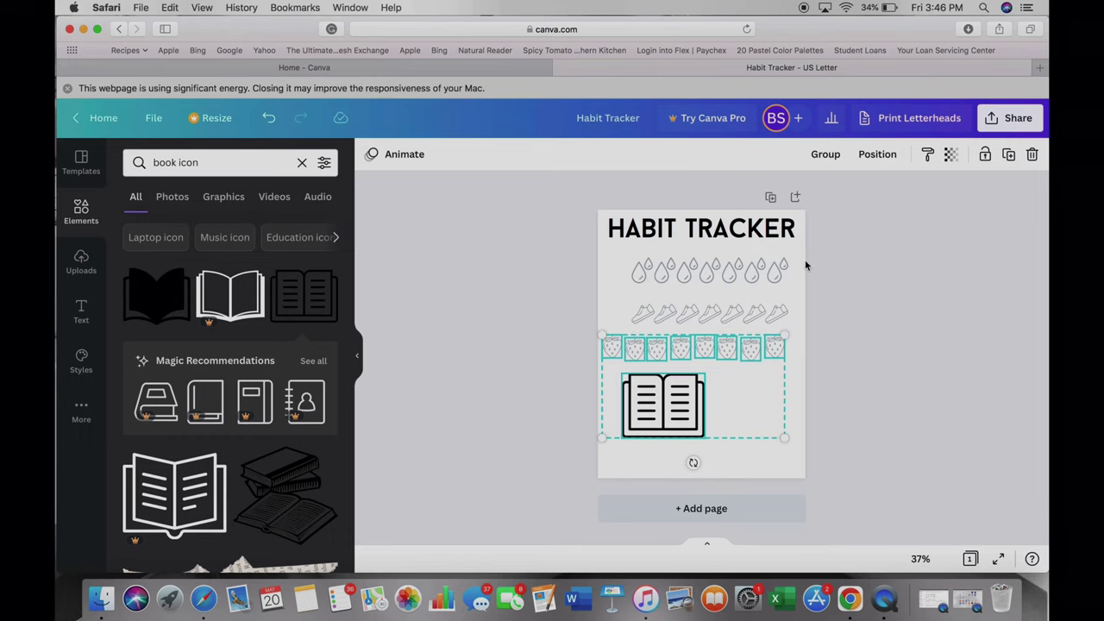
pyautogui.moveTo(801, 382); pyautogui.dragTo(606, 342)
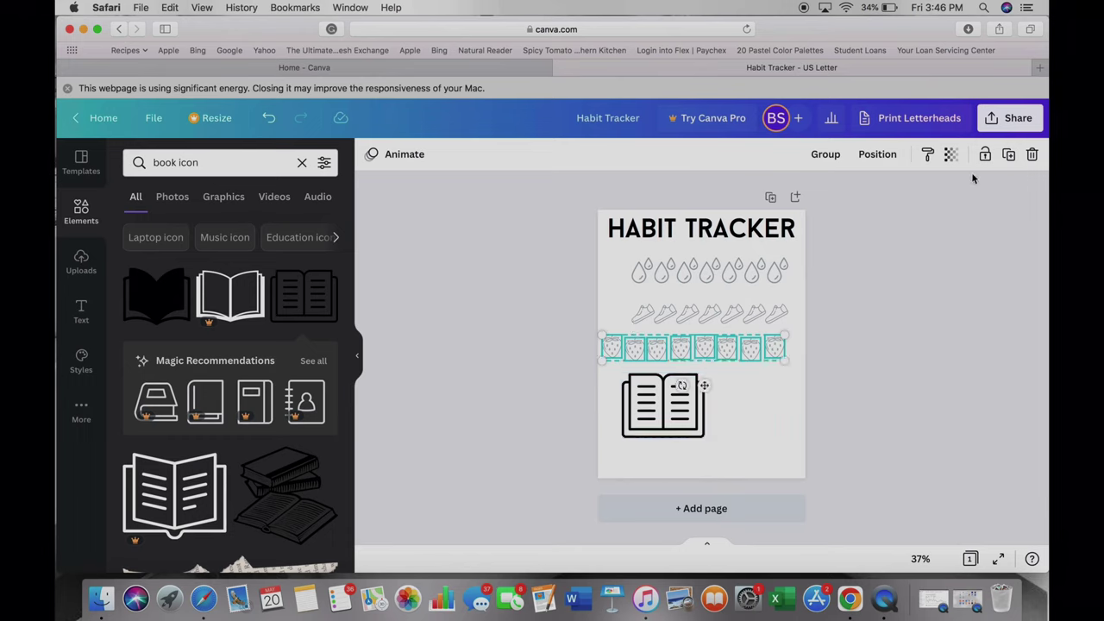
pyautogui.click(876, 156)
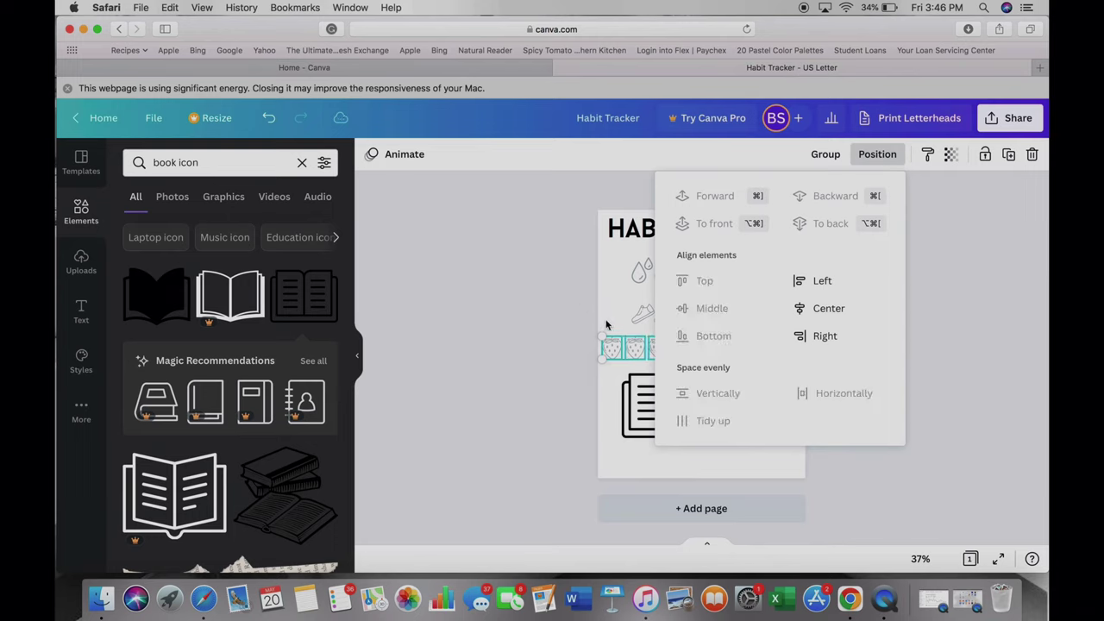
pyautogui.click(824, 155)
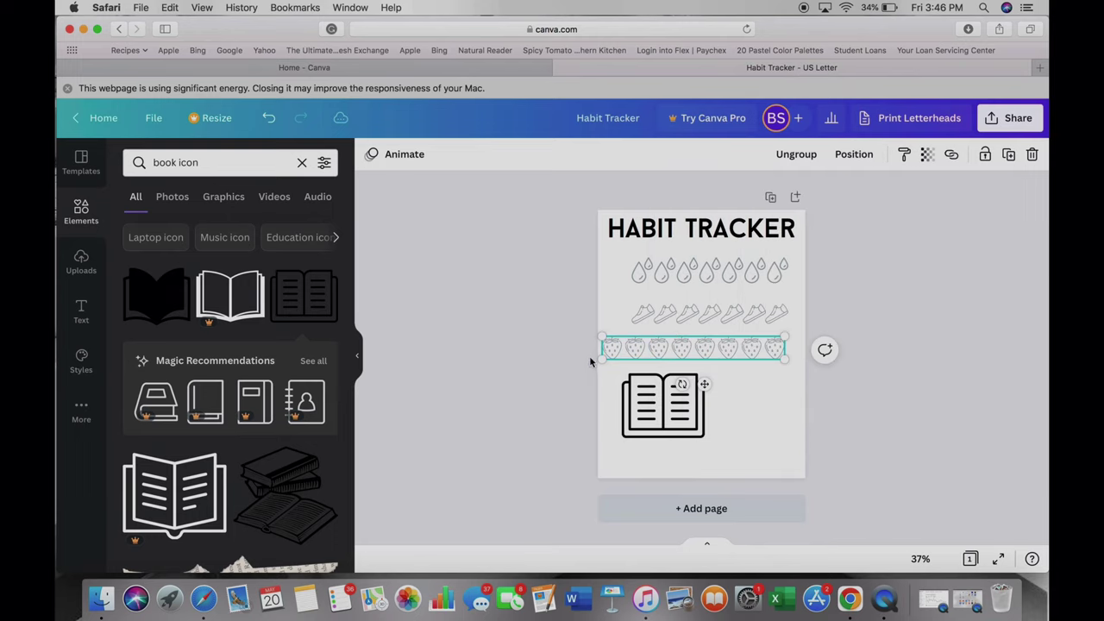
# Shrink the grouped strawberry row and align it beneath the sneaker row, with the book icon moved further down the page
pyautogui.moveTo(603, 359); pyautogui.dragTo(653, 349)
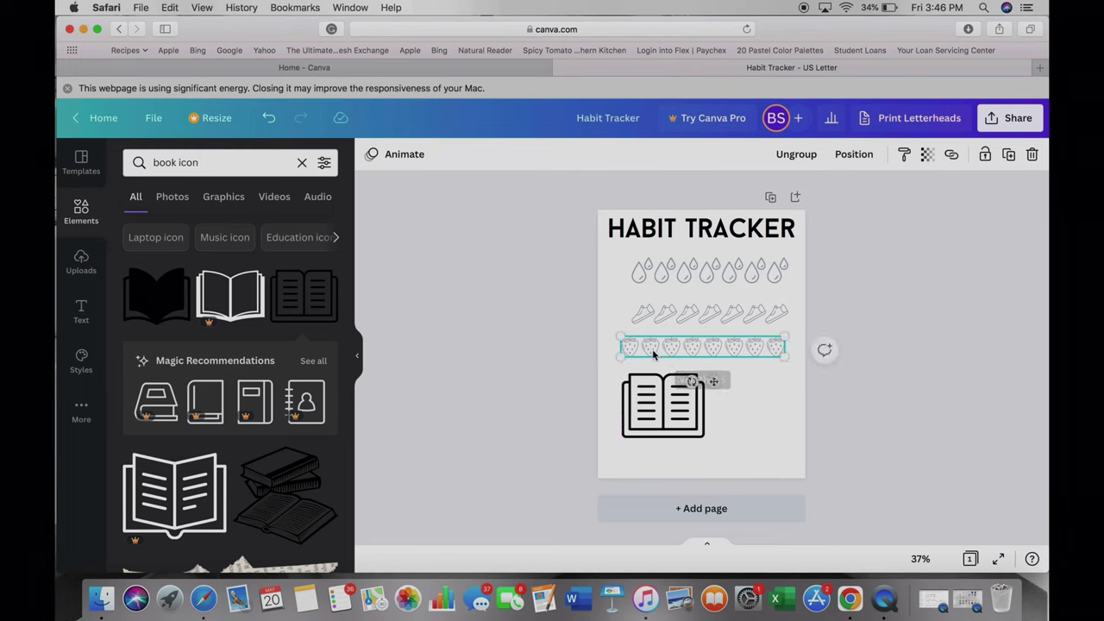
pyautogui.click(762, 351)
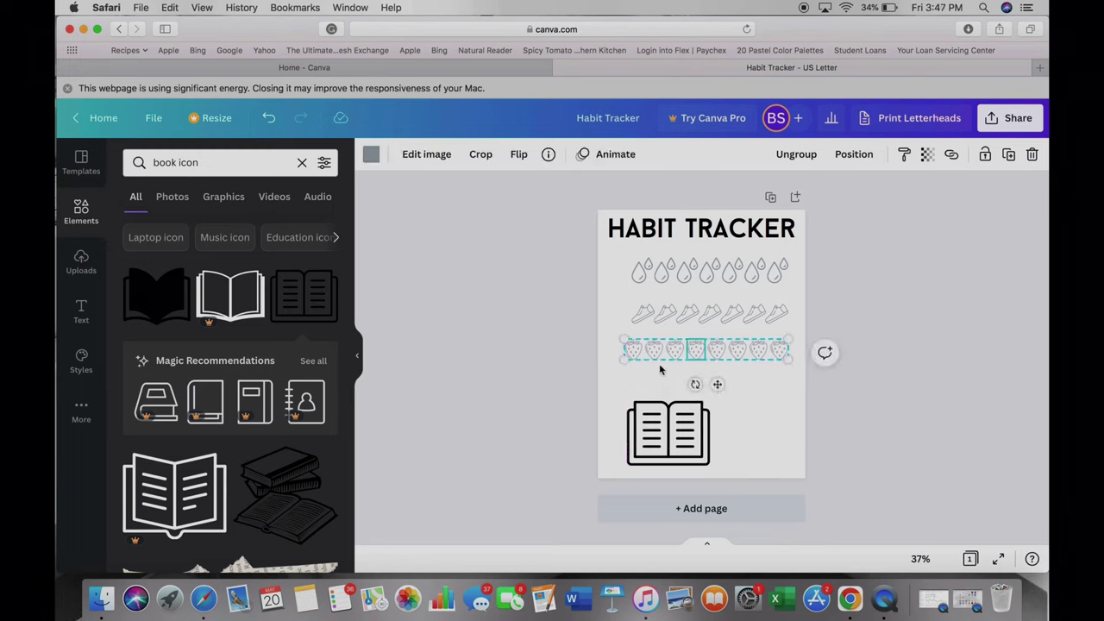
pyautogui.moveTo(717, 385); pyautogui.dragTo(716, 385)
pyautogui.click(773, 406)
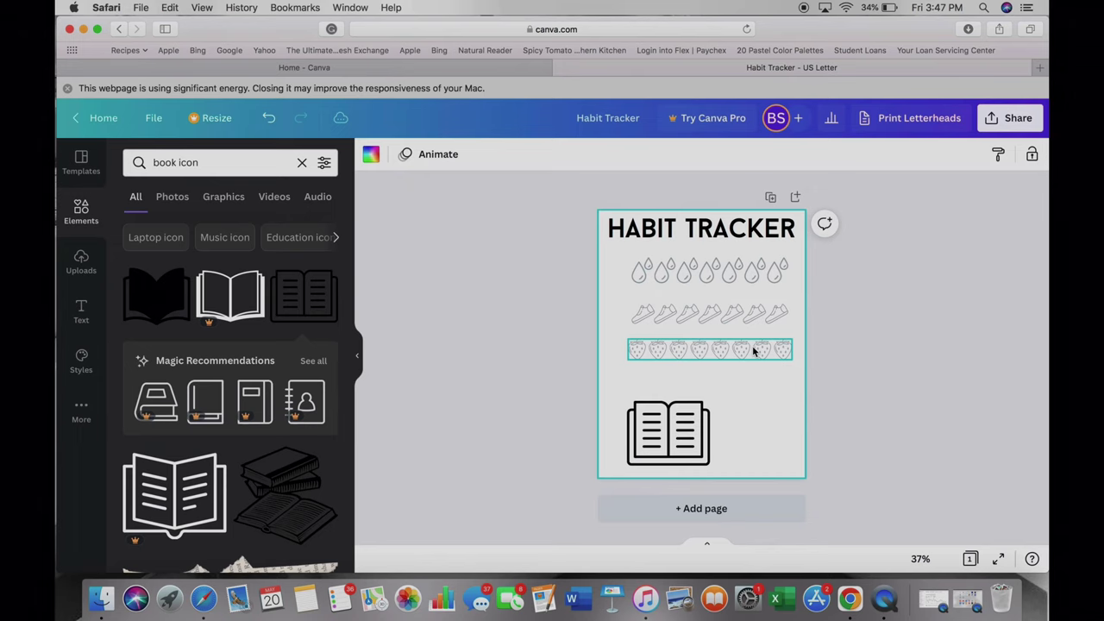
# Recolor the black book icon with the grey document color used by the other habit icons
pyautogui.click(673, 435)
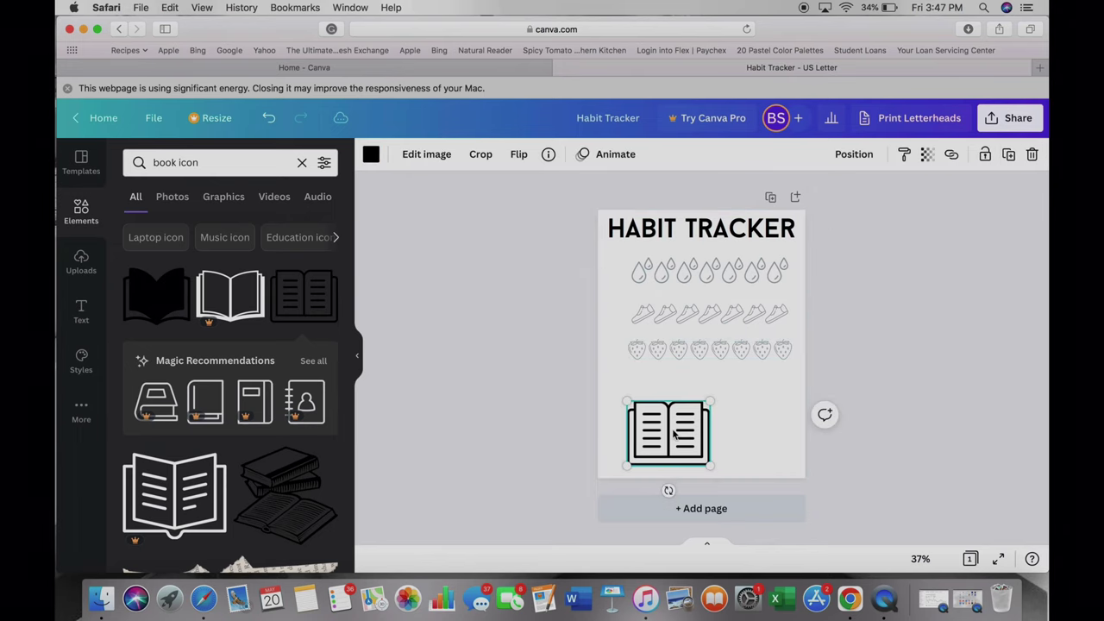
pyautogui.click(372, 153)
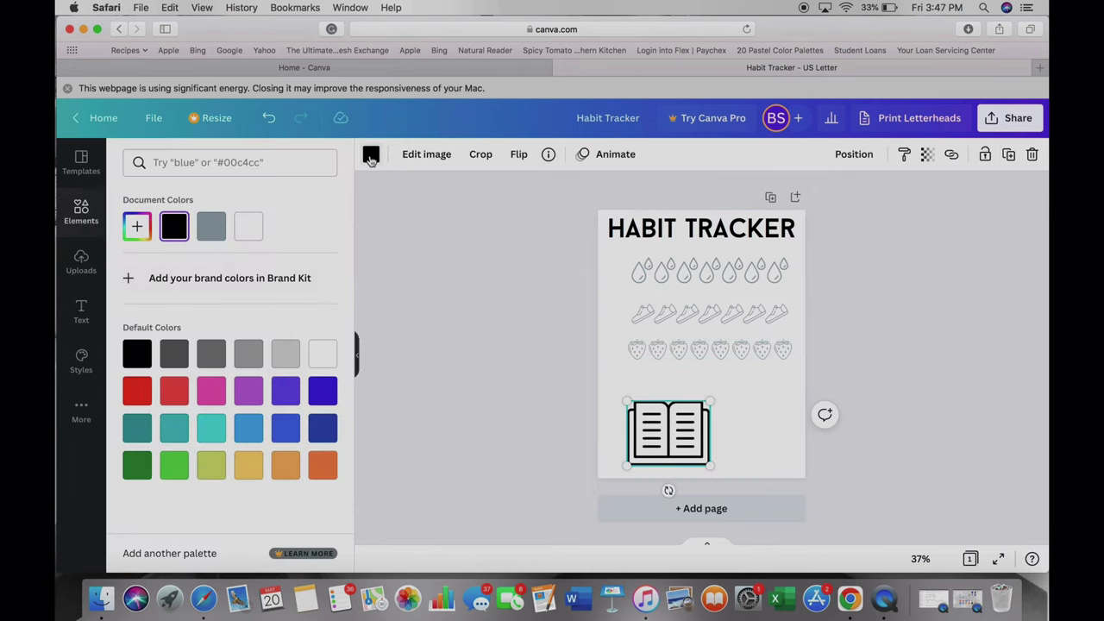
pyautogui.click(211, 226)
pyautogui.press('Escape')
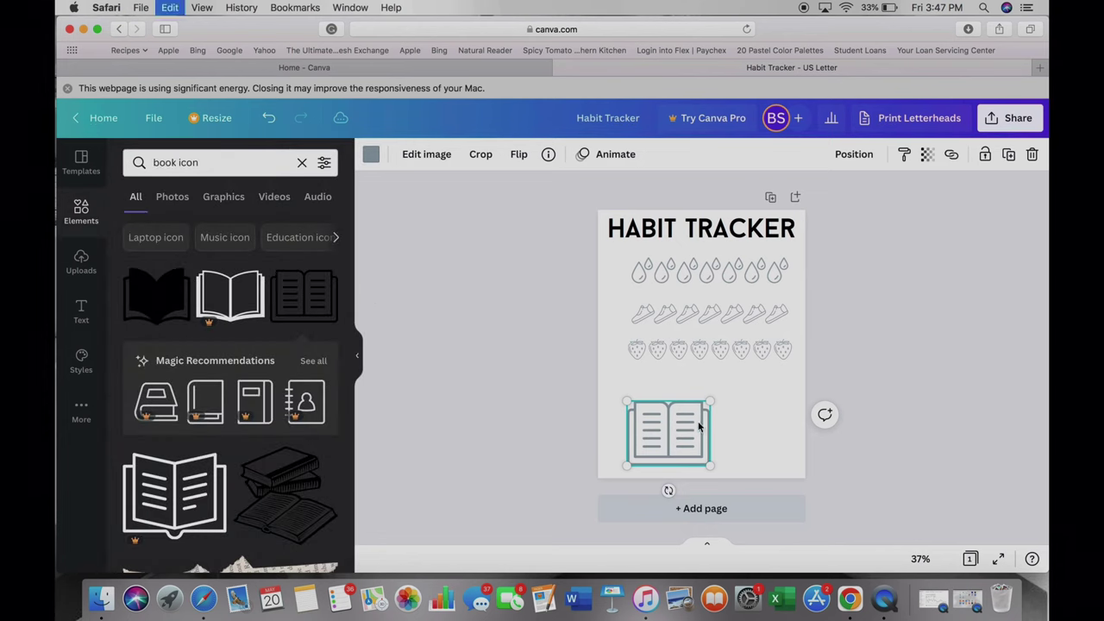
# Shrink the grey book icon to a small size below the strawberries and make several duplicates of it
pyautogui.moveTo(676, 427); pyautogui.dragTo(641, 393)
pyautogui.press('super+d')
pyautogui.press('super+d')
pyautogui.press('super+d')
pyautogui.press('super+d')
pyautogui.press('super+d')
pyautogui.press('super+d')
pyautogui.press('super+d')
pyautogui.press('super+d')
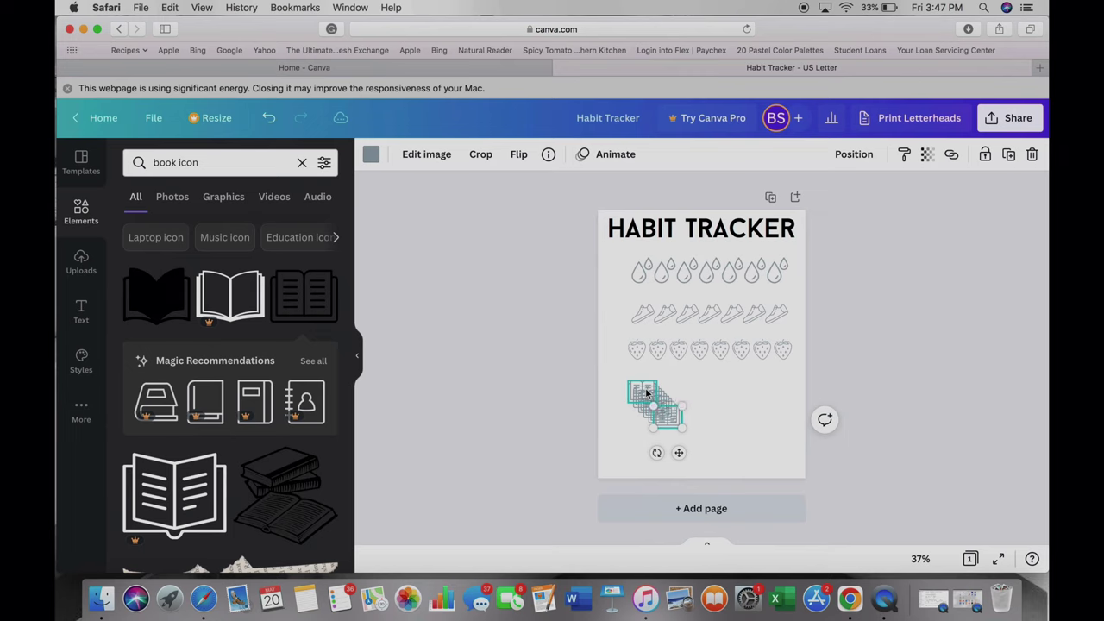
# Spread the book copies out into a row beneath the strawberries
pyautogui.moveTo(688, 437); pyautogui.dragTo(678, 395)
pyautogui.click(651, 400)
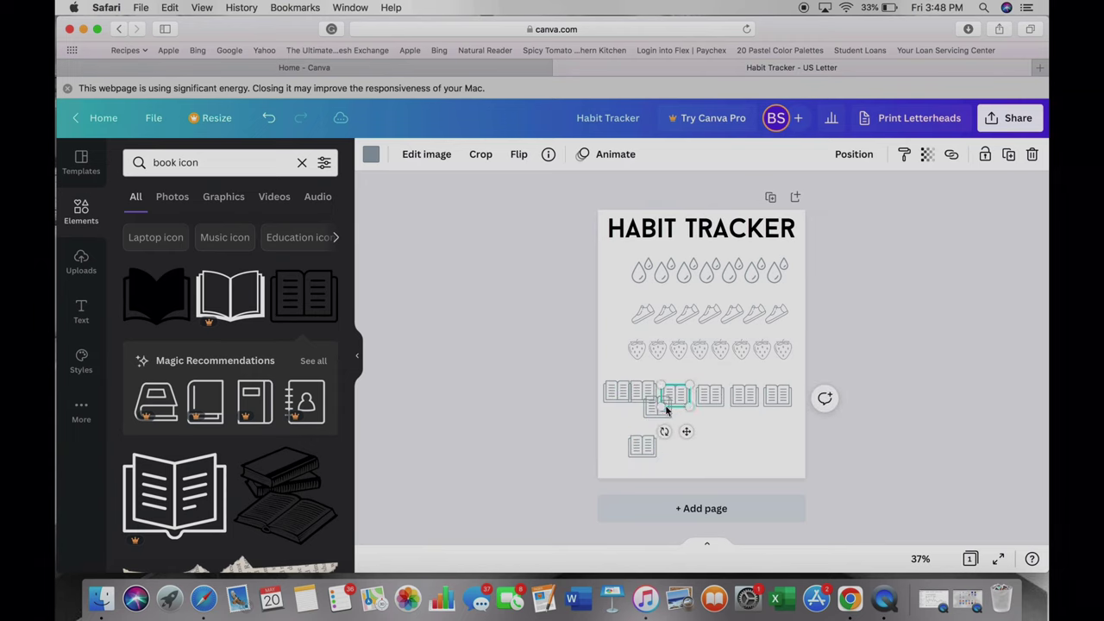
pyautogui.click(268, 117)
pyautogui.moveTo(685, 423); pyautogui.dragTo(798, 390)
pyautogui.moveTo(642, 445); pyautogui.dragTo(660, 395)
# Space the books evenly with Tidy up, group them and align the row beneath the strawberries
pyautogui.moveTo(612, 365); pyautogui.dragTo(891, 439)
pyautogui.click(877, 153)
pyautogui.click(713, 422)
pyautogui.click(640, 447)
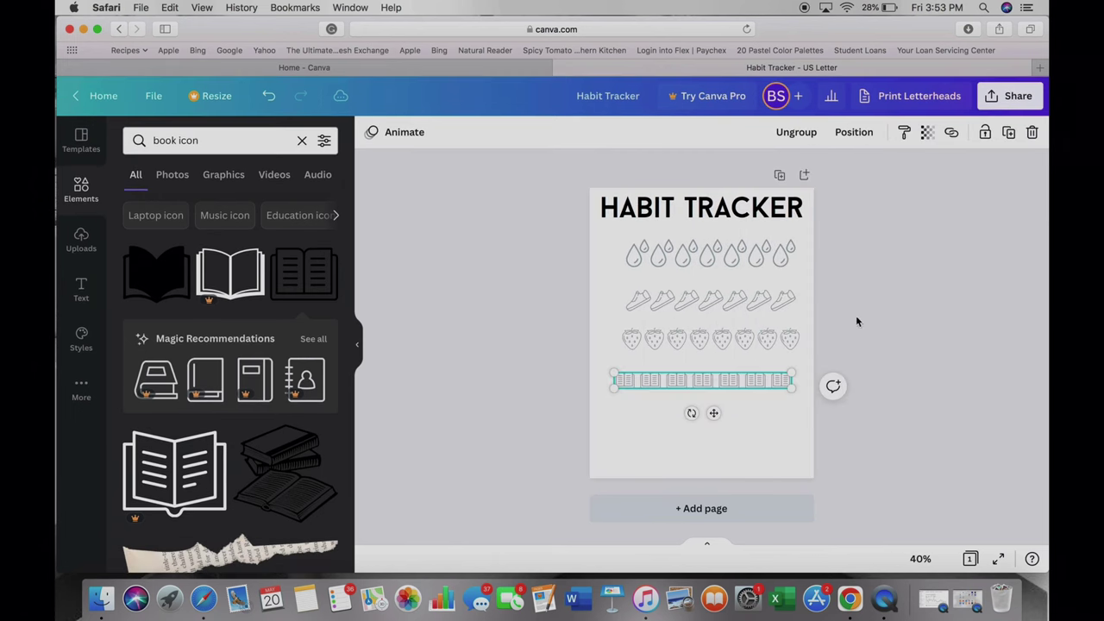
pyautogui.moveTo(713, 415); pyautogui.dragTo(721, 412)
pyautogui.click(863, 311)
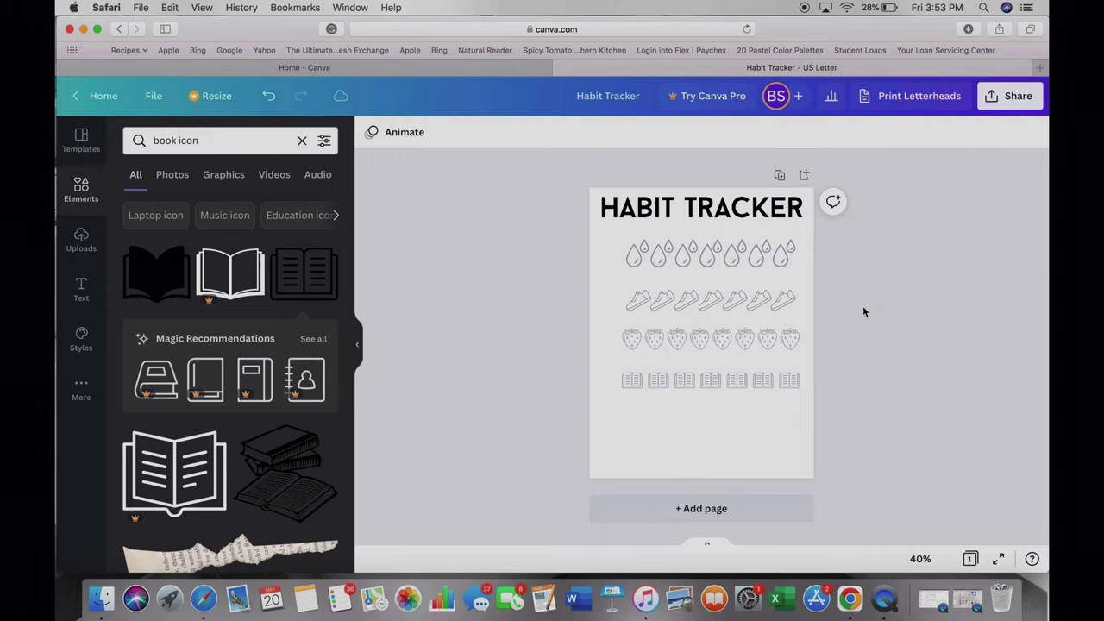
# Move the grouped book row down near the bottom edge of the page, leaving a small margin beneath it
pyautogui.click(732, 390)
pyautogui.moveTo(721, 413); pyautogui.dragTo(730, 483)
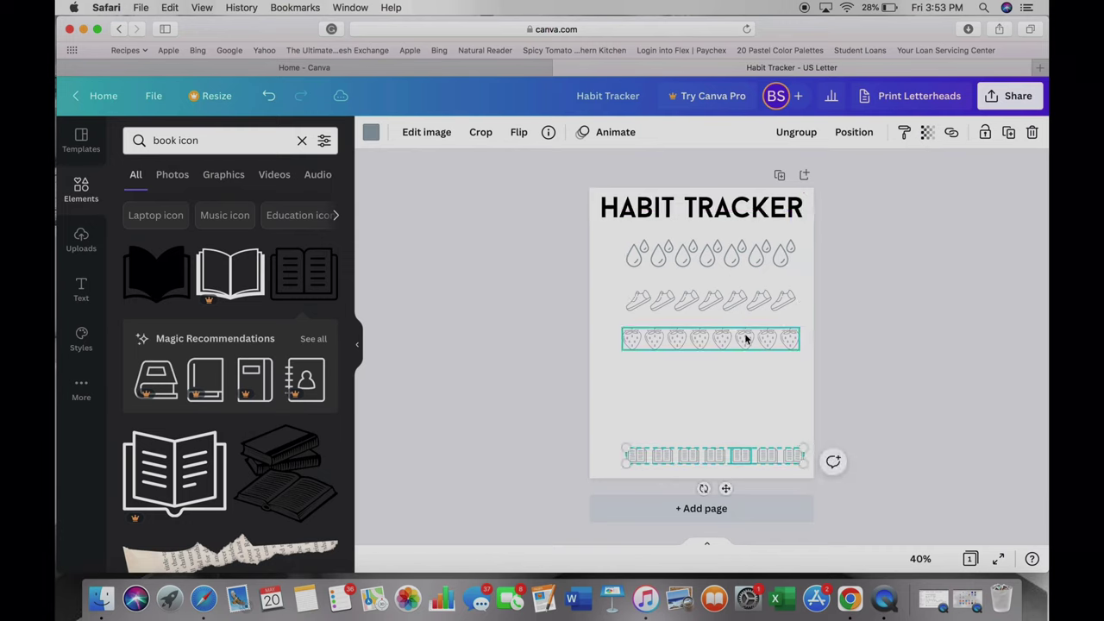
pyautogui.click(711, 339)
pyautogui.click(729, 457)
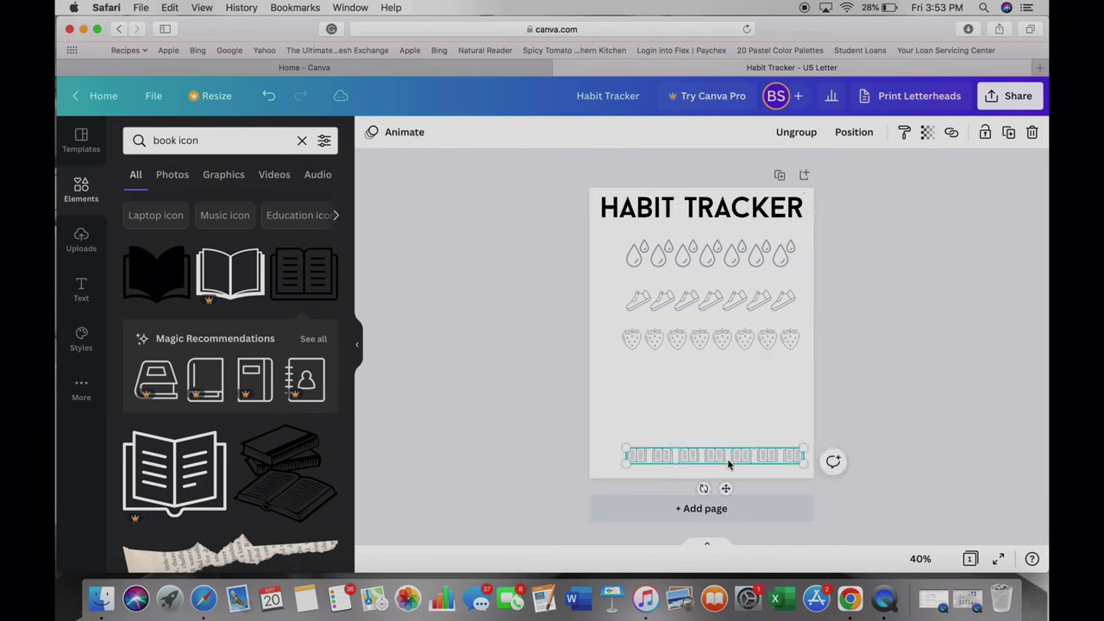
pyautogui.moveTo(725, 488); pyautogui.dragTo(724, 472)
# Move the strawberry row down to just above the books and the sneaker row down to just above the strawberries
pyautogui.click(713, 339)
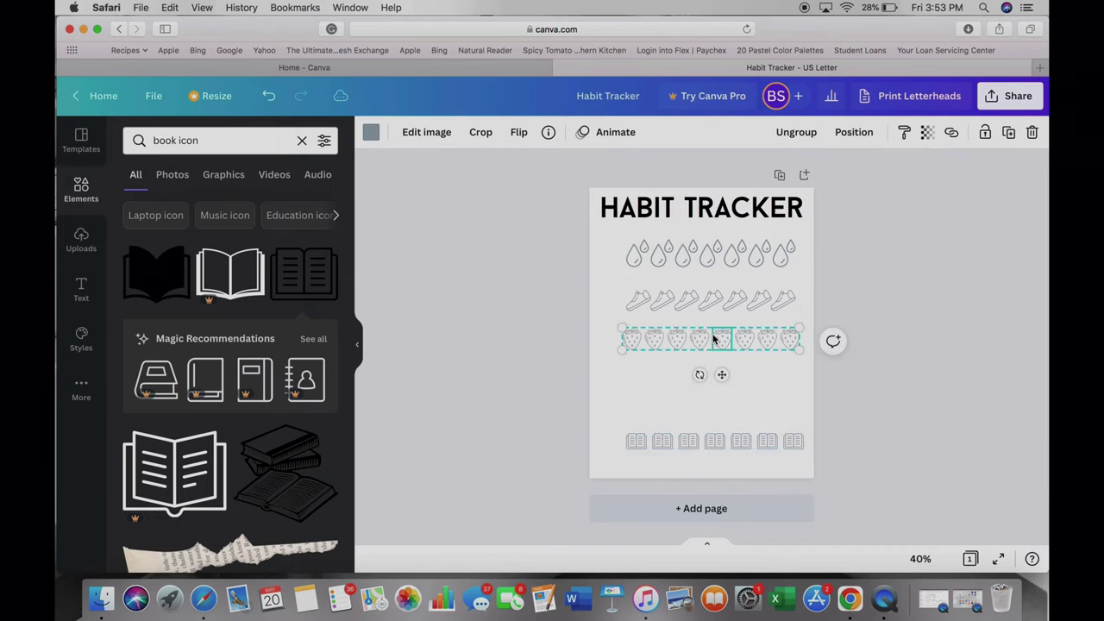
pyautogui.moveTo(723, 374); pyautogui.dragTo(722, 426)
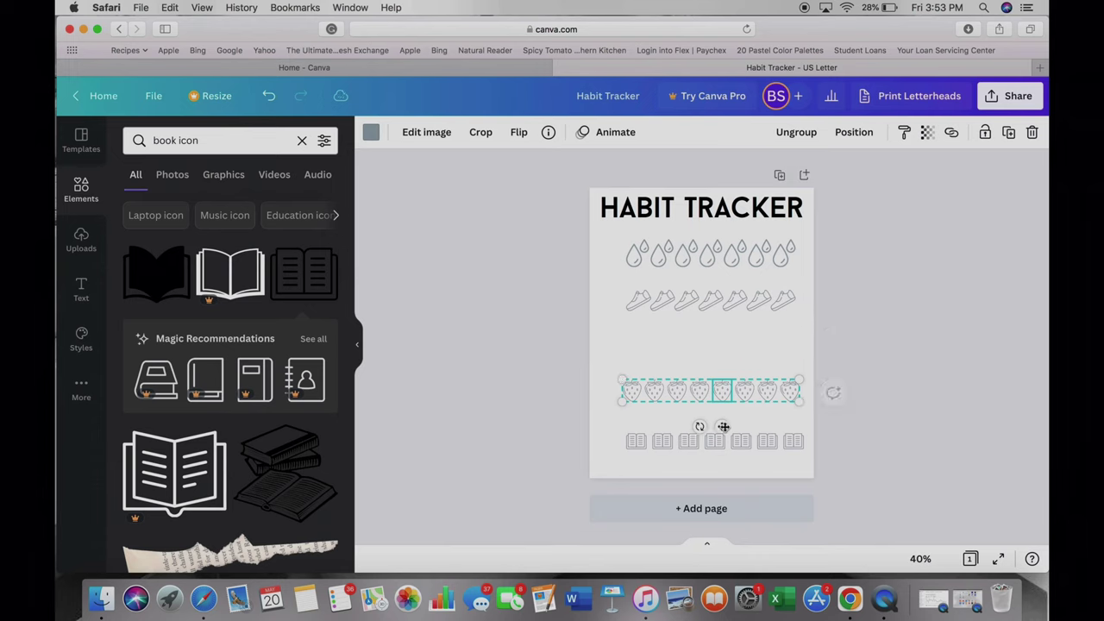
pyautogui.click(710, 301)
pyautogui.moveTo(722, 335); pyautogui.dragTo(719, 368)
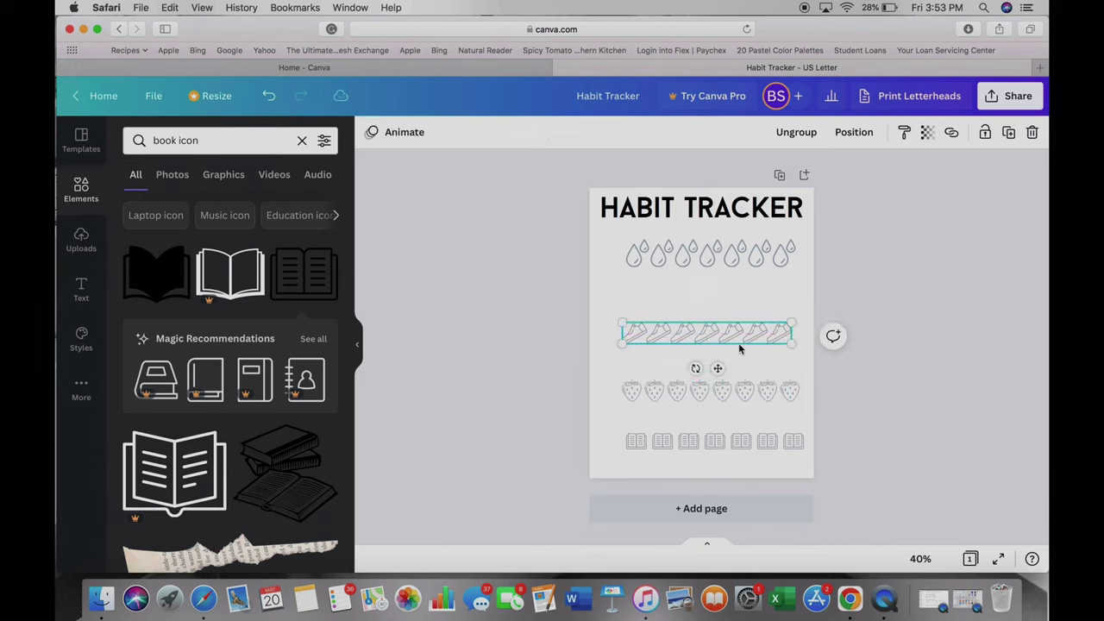
# Select all four icon rows and space them evenly vertically
pyautogui.moveTo(820, 469); pyautogui.dragTo(609, 239)
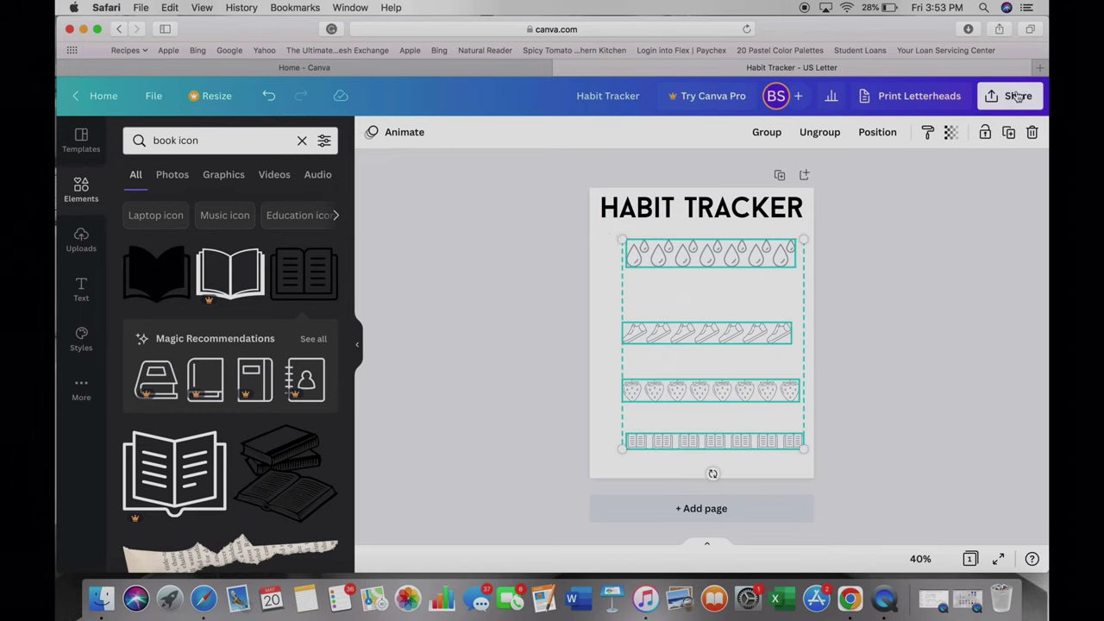
pyautogui.click(877, 132)
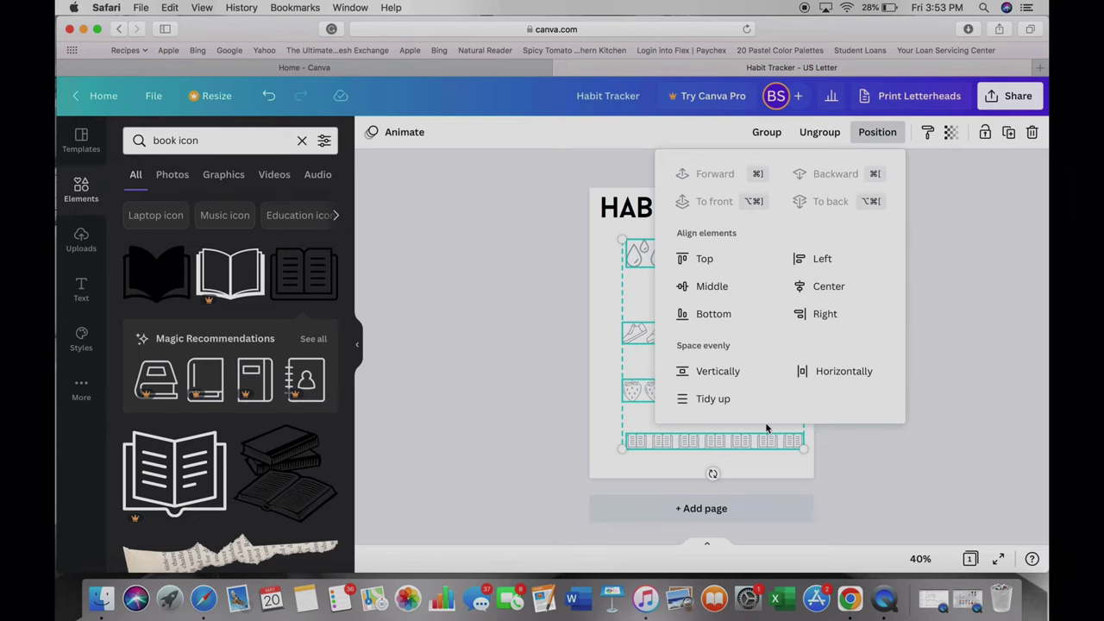
pyautogui.click(707, 373)
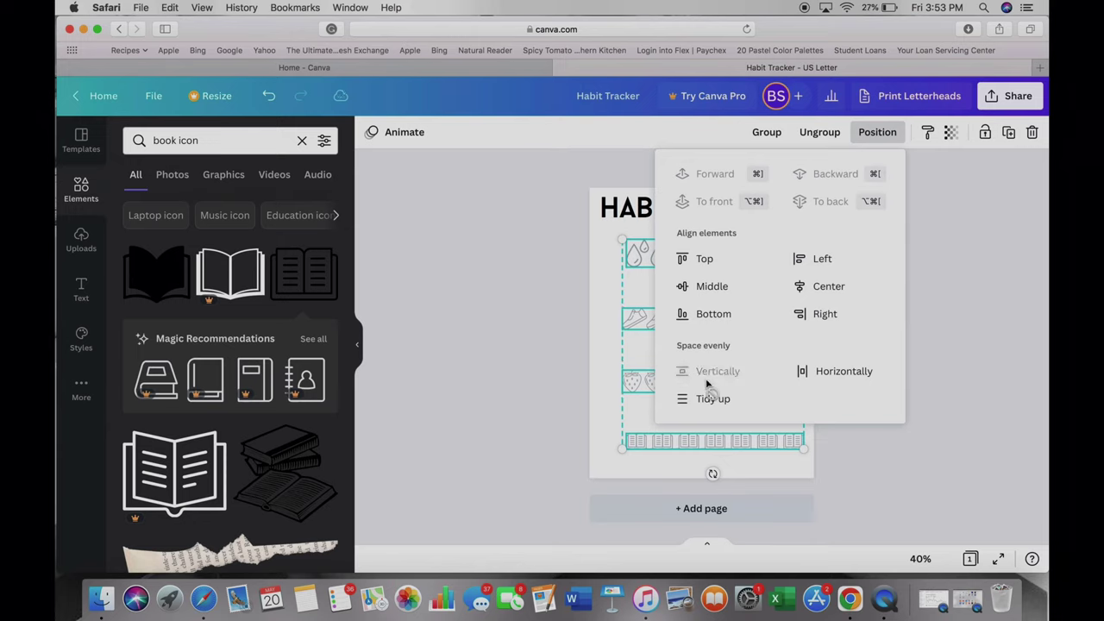
pyautogui.click(940, 337)
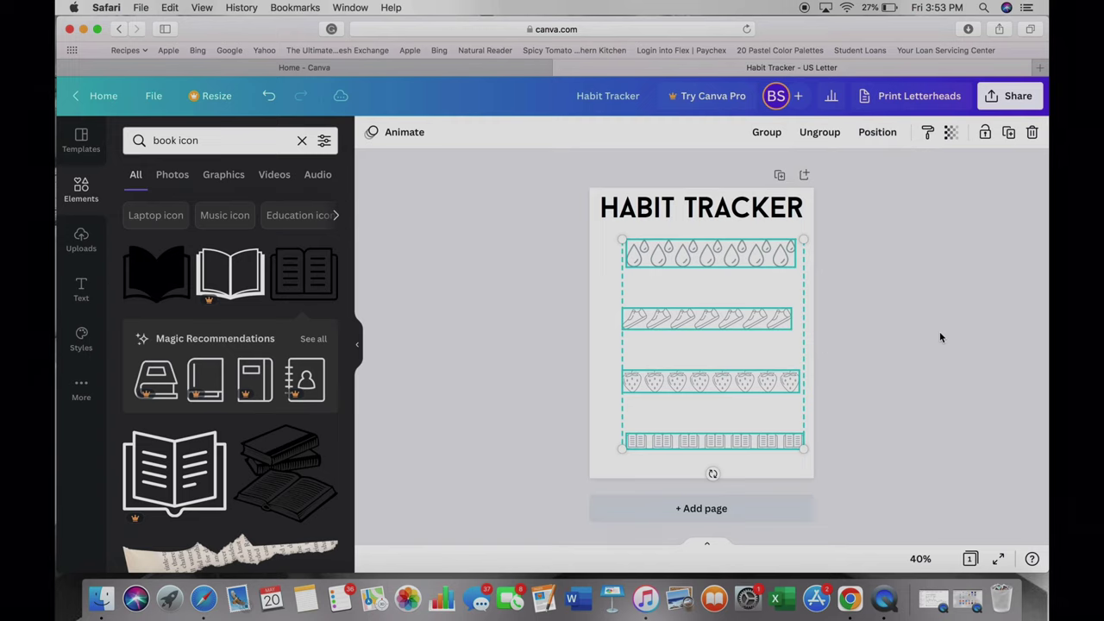
pyautogui.click(940, 337)
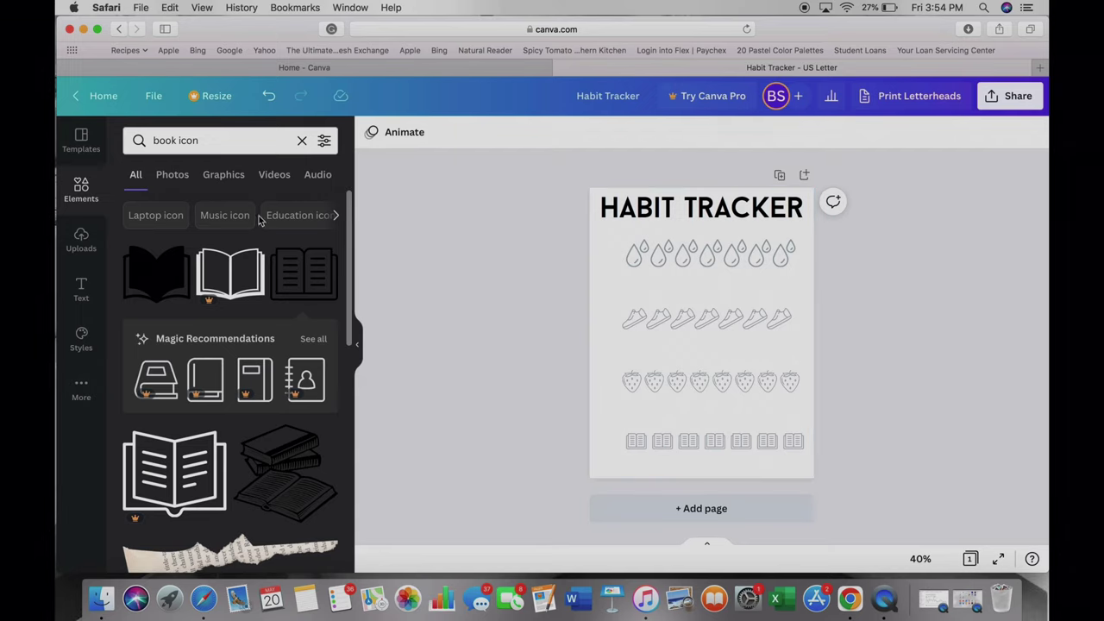
# Add a subheading text box to the page with the text "Water"
pyautogui.click(81, 288)
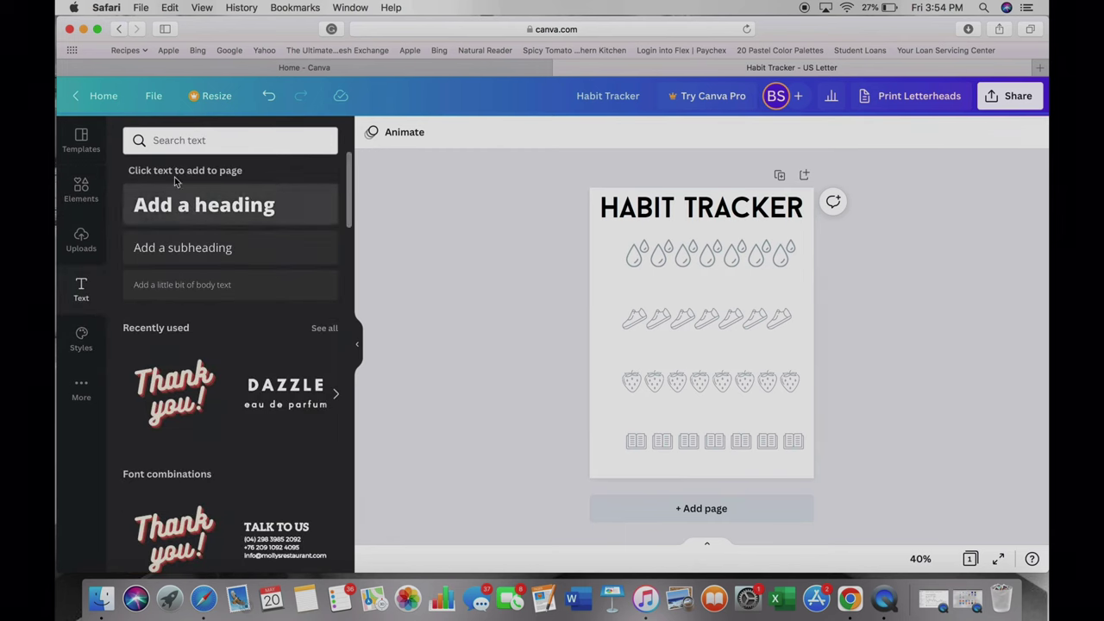
pyautogui.click(204, 246)
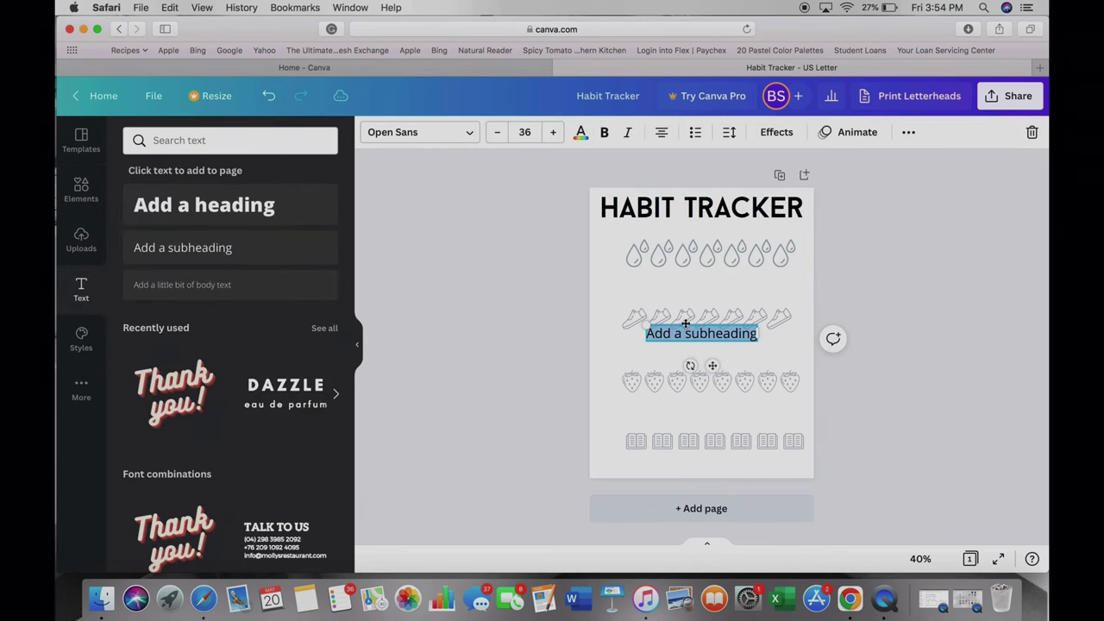
pyautogui.write('SWater')
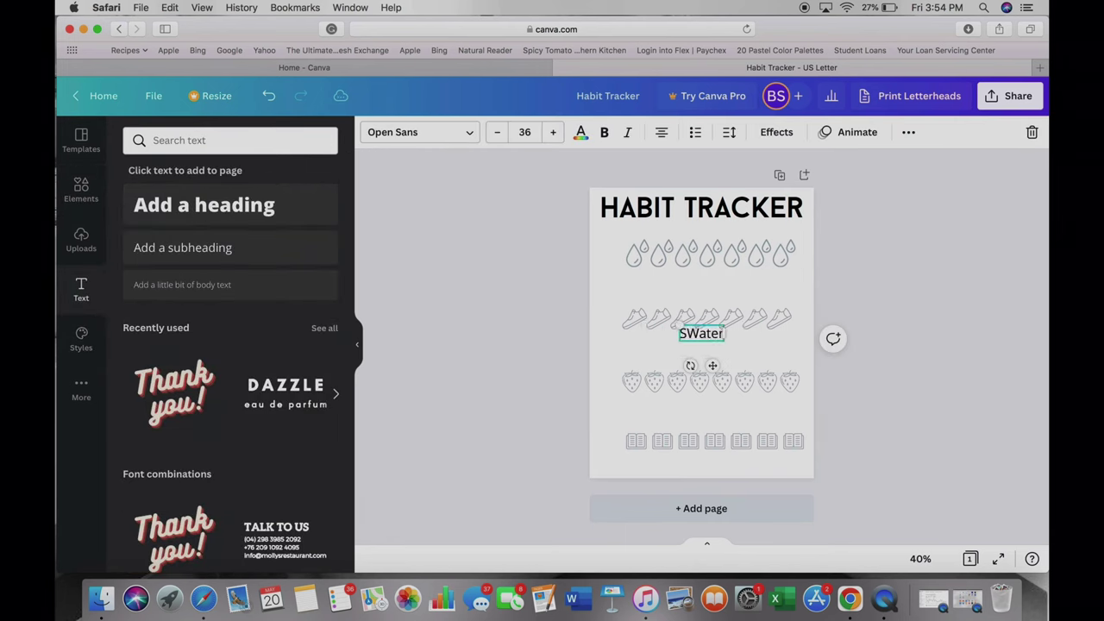
pyautogui.press('BackSpace')
pyautogui.press('BackSpace')
pyautogui.press('BackSpace')
pyautogui.press('BackSpace')
pyautogui.press('BackSpace')
pyautogui.press('BackSpace')
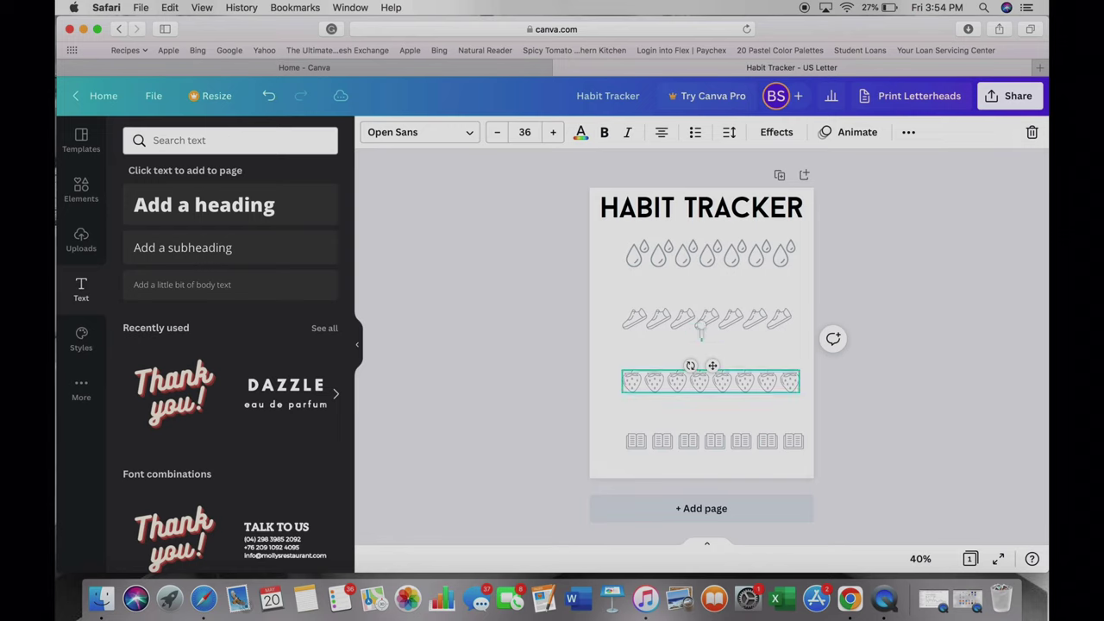
pyautogui.write('Water')
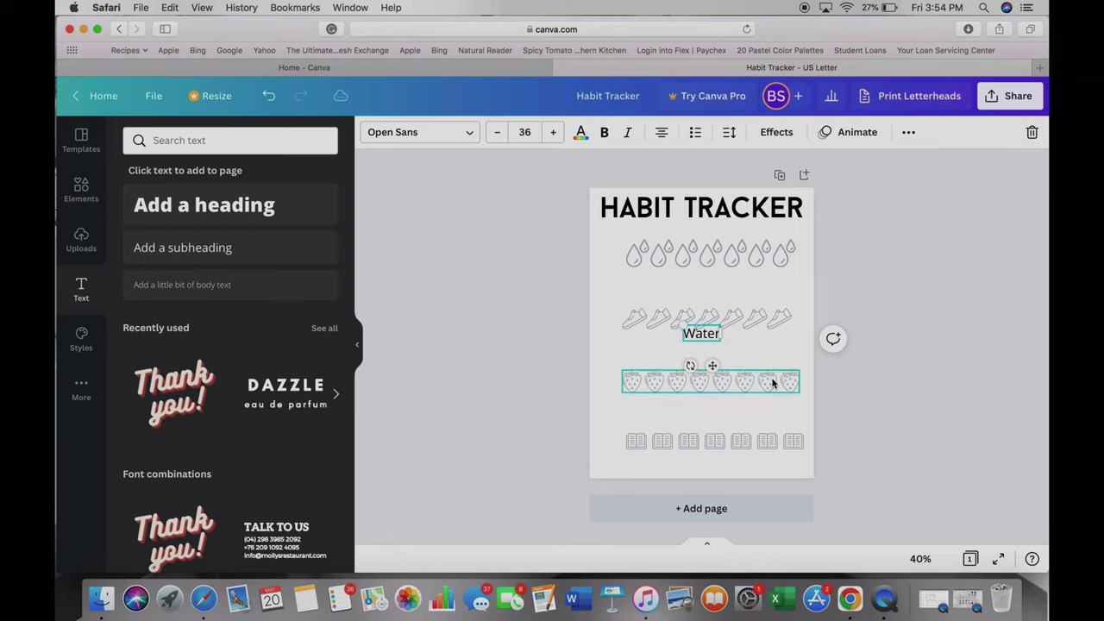
# Place the "Water" label in front of the water drop row and shrink its text to size 31.3
pyautogui.moveTo(713, 366); pyautogui.dragTo(619, 286)
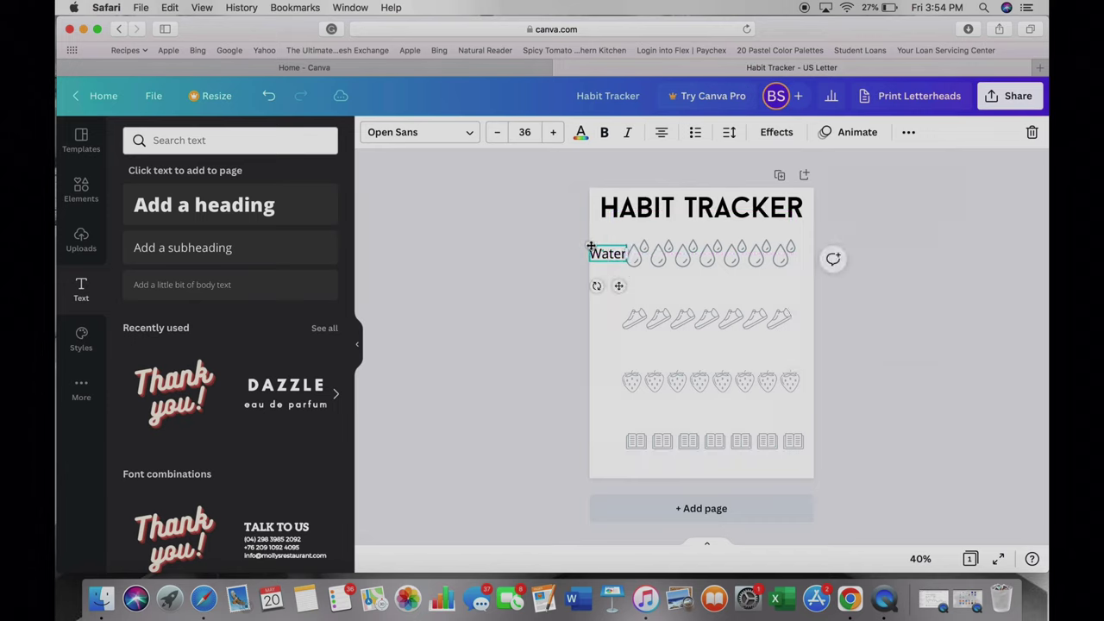
pyautogui.moveTo(589, 246); pyautogui.dragTo(593, 249)
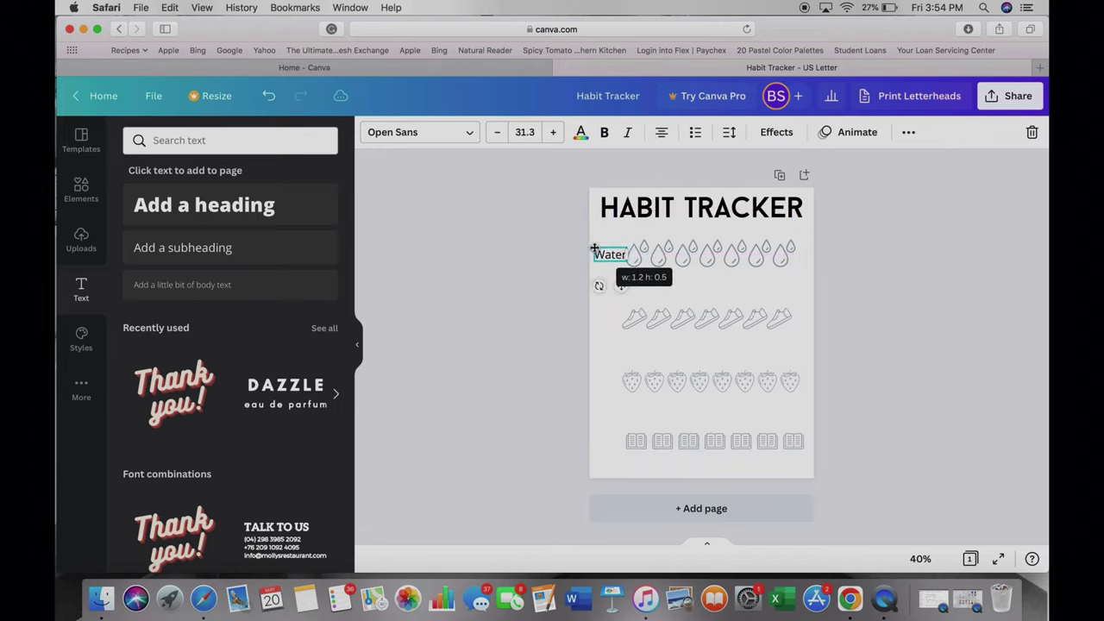
pyautogui.moveTo(620, 287); pyautogui.dragTo(617, 290)
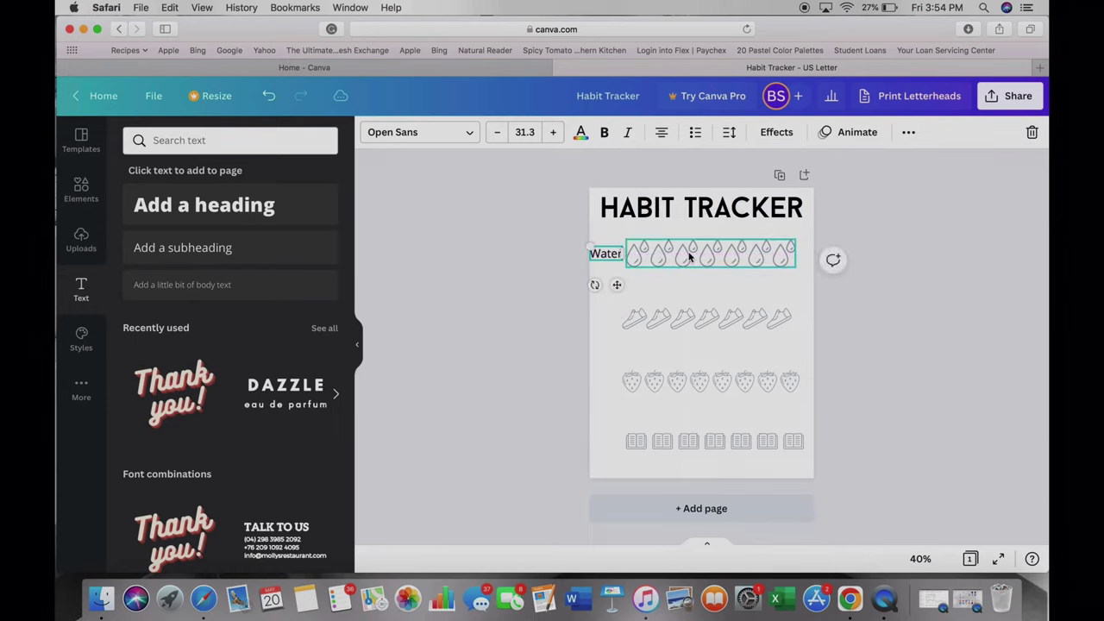
pyautogui.click(884, 215)
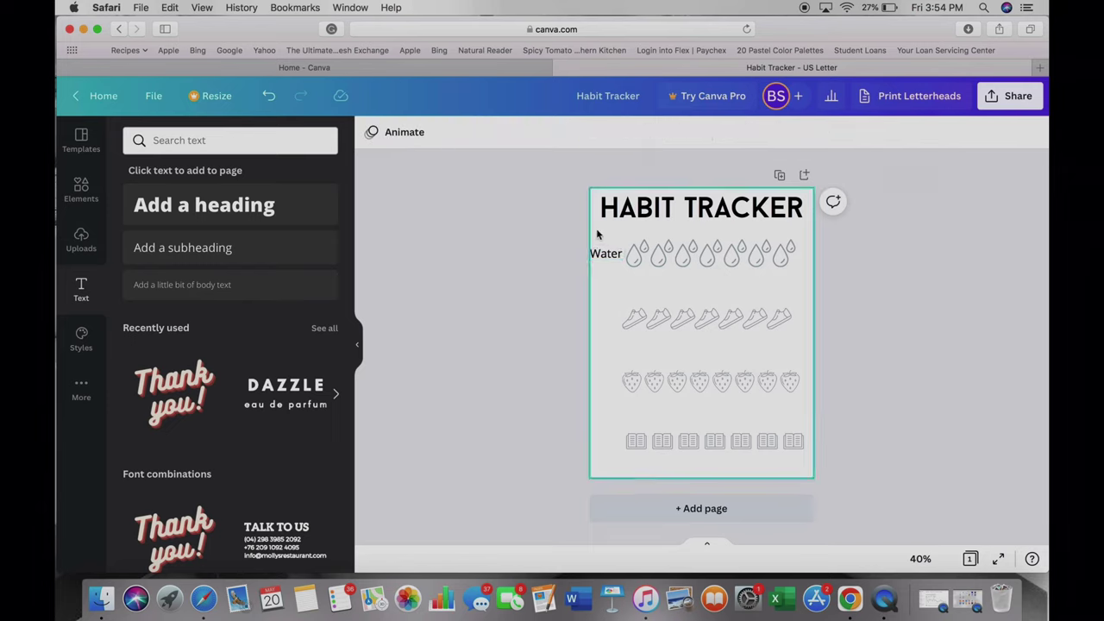
# Place a copy of the "Water" label in front of the sneaker row and change its text to "Exercise"
pyautogui.moveTo(591, 226); pyautogui.dragTo(554, 237)
pyautogui.click(605, 255)
pyautogui.moveTo(617, 284); pyautogui.dragTo(617, 352)
pyautogui.doubleClick(606, 319)
pyautogui.write('Excersice')
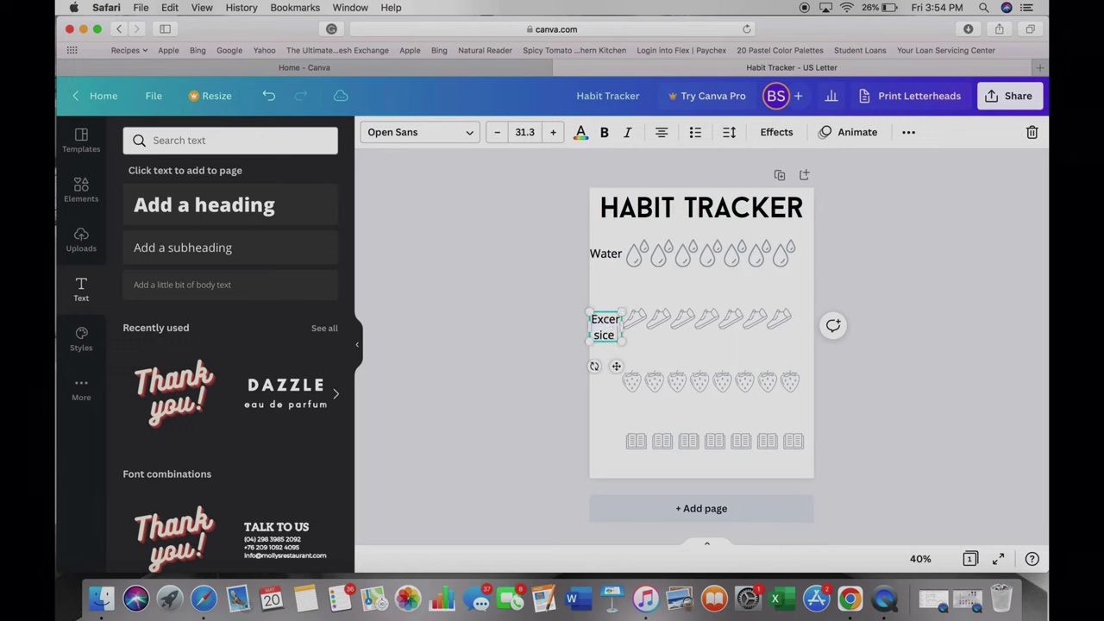
pyautogui.press('space')
pyautogui.moveTo(621, 333)
pyautogui.mouseDown()
pyautogui.moveTo(641, 329)
pyautogui.moveTo(609, 350)
pyautogui.mouseUp()
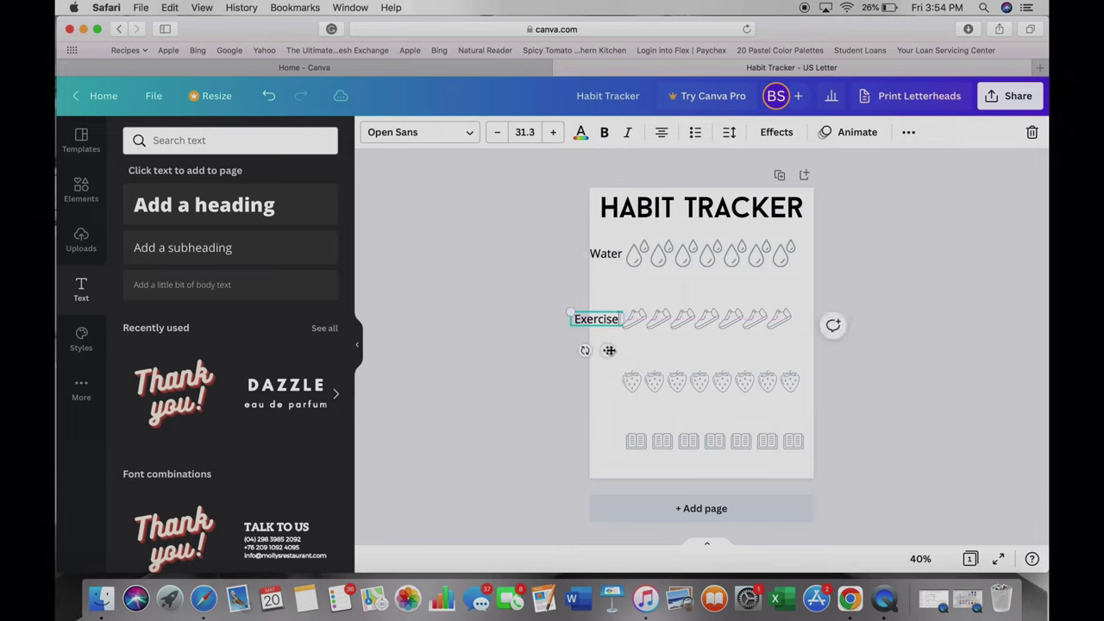
# Paste another "Water" label, place it in front of the strawberry row and change its text to "Eating Healthy"
pyautogui.click(594, 385)
pyautogui.press('super+v')
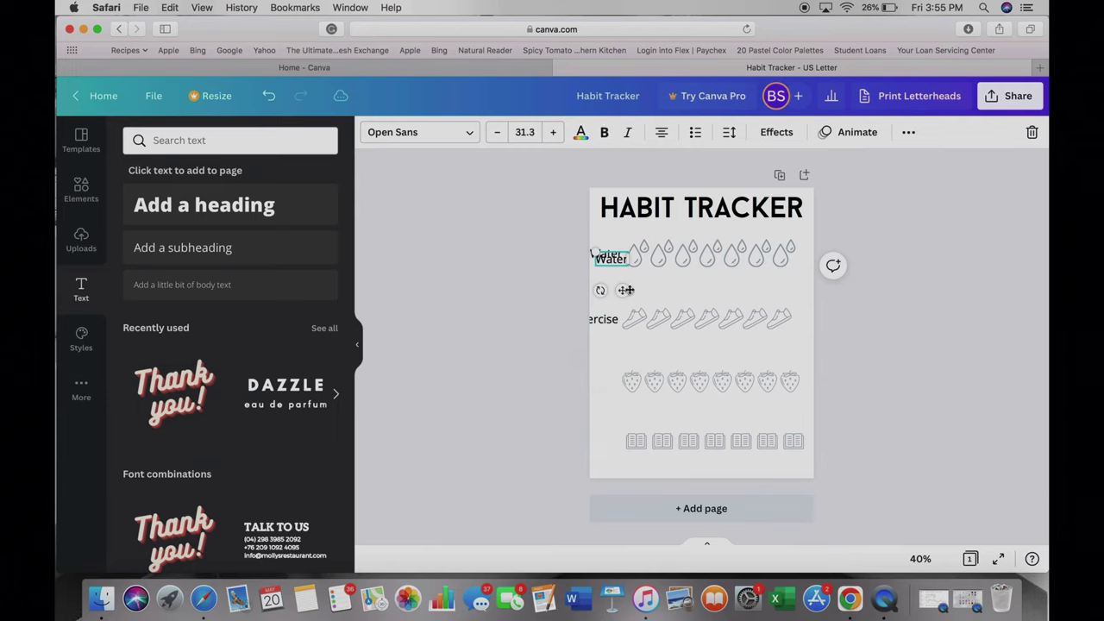
pyautogui.moveTo(616, 284); pyautogui.dragTo(610, 412)
pyautogui.press('Return')
pyautogui.write('Eating Healthy')
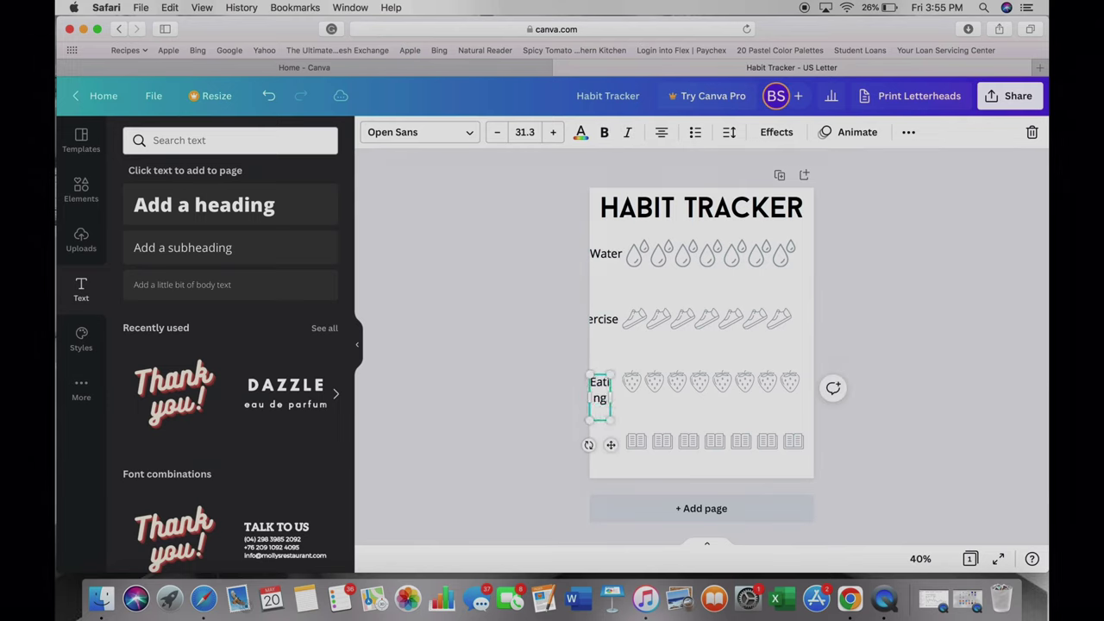
pyautogui.moveTo(609, 416)
pyautogui.mouseDown()
pyautogui.moveTo(645, 405)
pyautogui.moveTo(608, 422)
pyautogui.mouseUp()
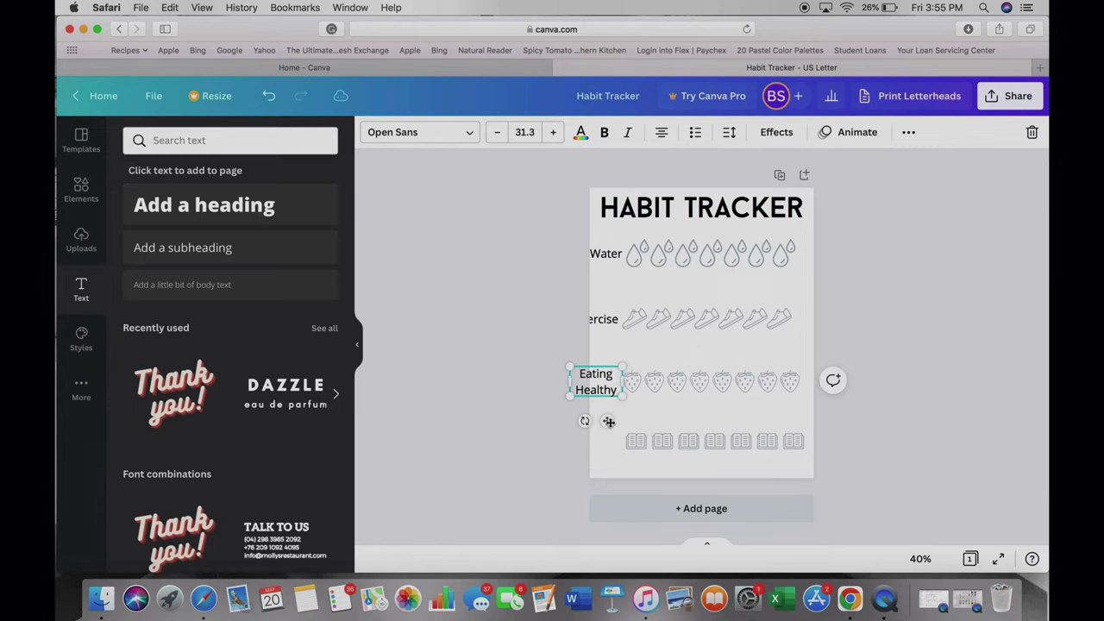
pyautogui.click(854, 291)
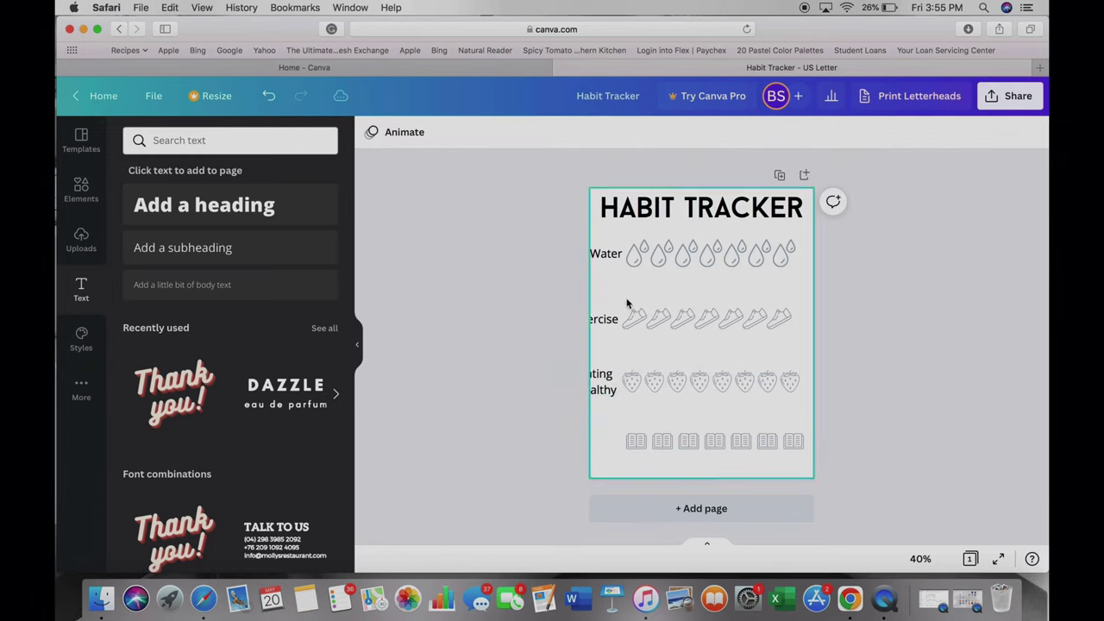
# Paste another "Water" label, change its text to "Reading" and place it in front of the book row
pyautogui.click(599, 436)
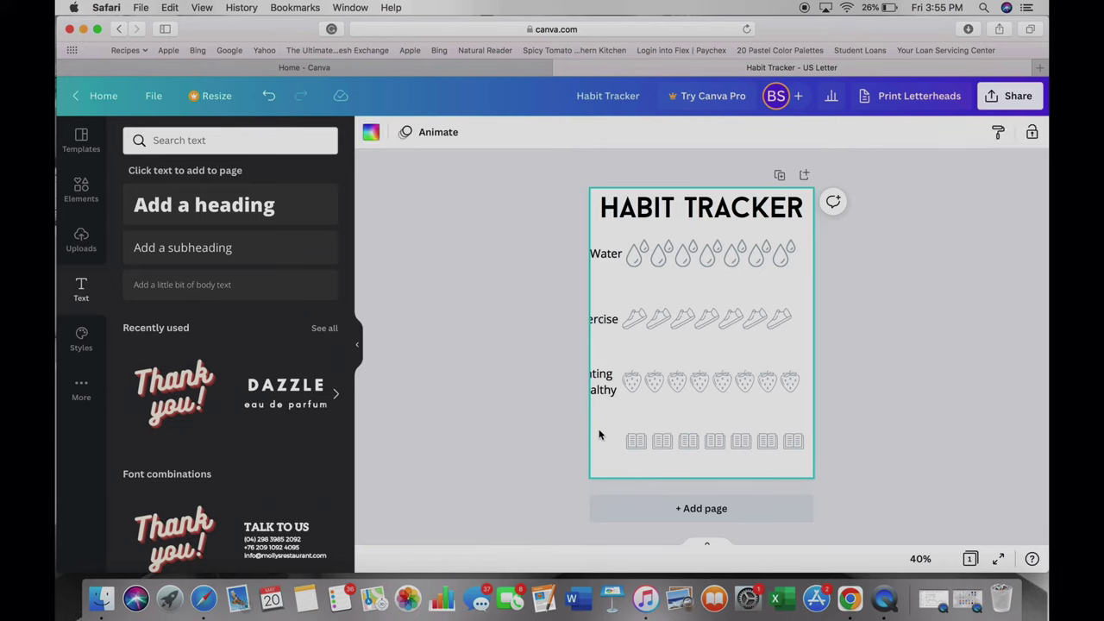
pyautogui.hotkey('ctrl', 'v')
pyautogui.press('Return')
pyautogui.hotkey('ctrl', 'a')
pyautogui.write('Reading')
pyautogui.moveTo(621, 290); pyautogui.dragTo(611, 474)
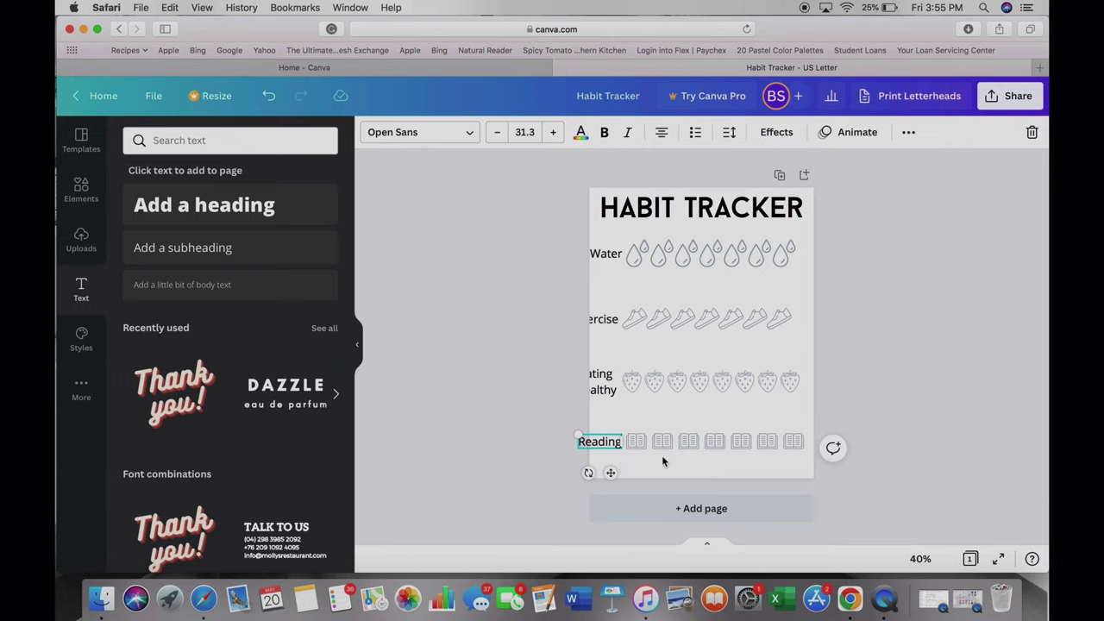
# Select all four icon rows with their labels, shrink them together and position them within the page below the title
pyautogui.click(865, 399)
pyautogui.moveTo(576, 227); pyautogui.dragTo(821, 474)
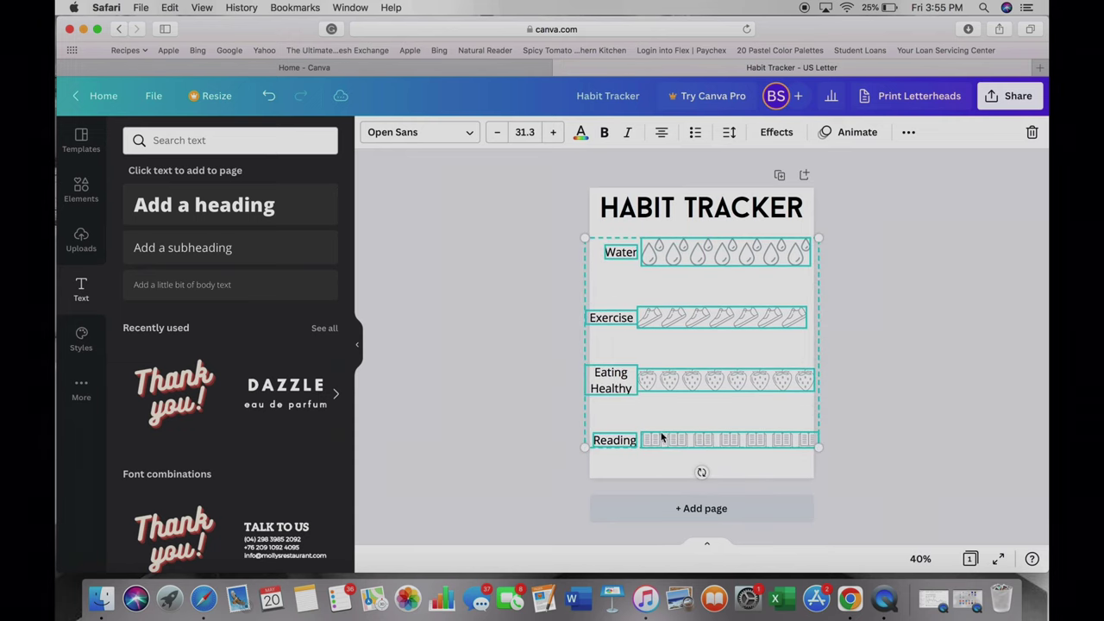
pyautogui.moveTo(819, 234); pyautogui.dragTo(800, 256)
pyautogui.moveTo(691, 474); pyautogui.dragTo(689, 479)
pyautogui.moveTo(696, 413)
pyautogui.mouseDown()
pyautogui.moveTo(706, 417)
pyautogui.moveTo(703, 405)
pyautogui.moveTo(707, 416)
pyautogui.mouseUp()
pyautogui.click(848, 321)
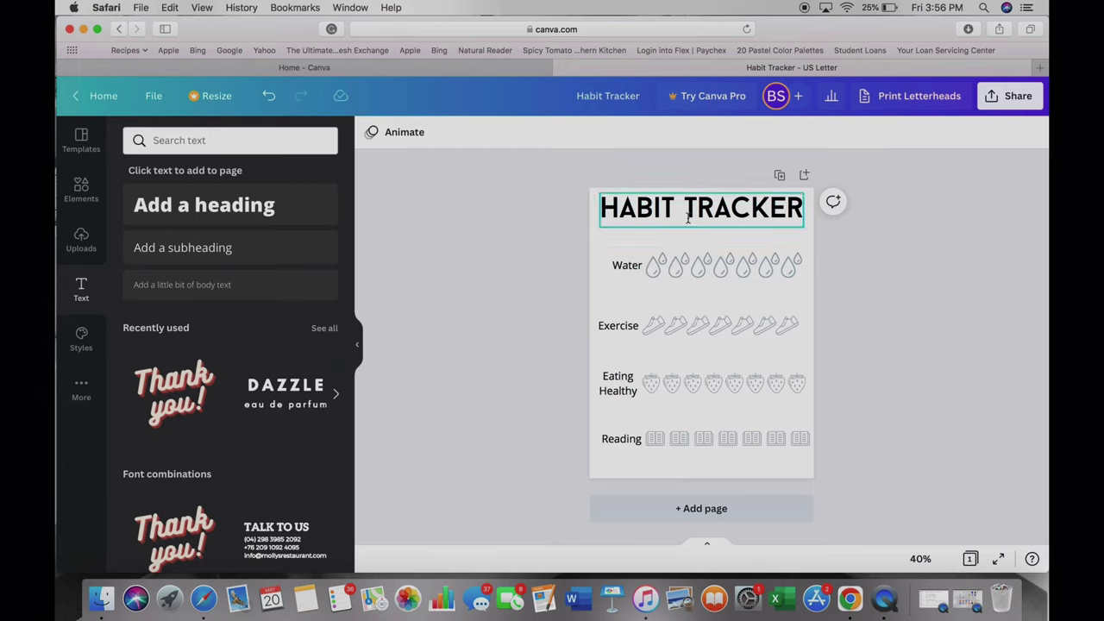
# Widen the "HABIT TRACKER" title's text box slightly and open the text effects for the whole title
pyautogui.click(676, 211)
pyautogui.moveTo(804, 206)
pyautogui.mouseDown()
pyautogui.moveTo(761, 207)
pyautogui.moveTo(808, 207)
pyautogui.mouseUp()
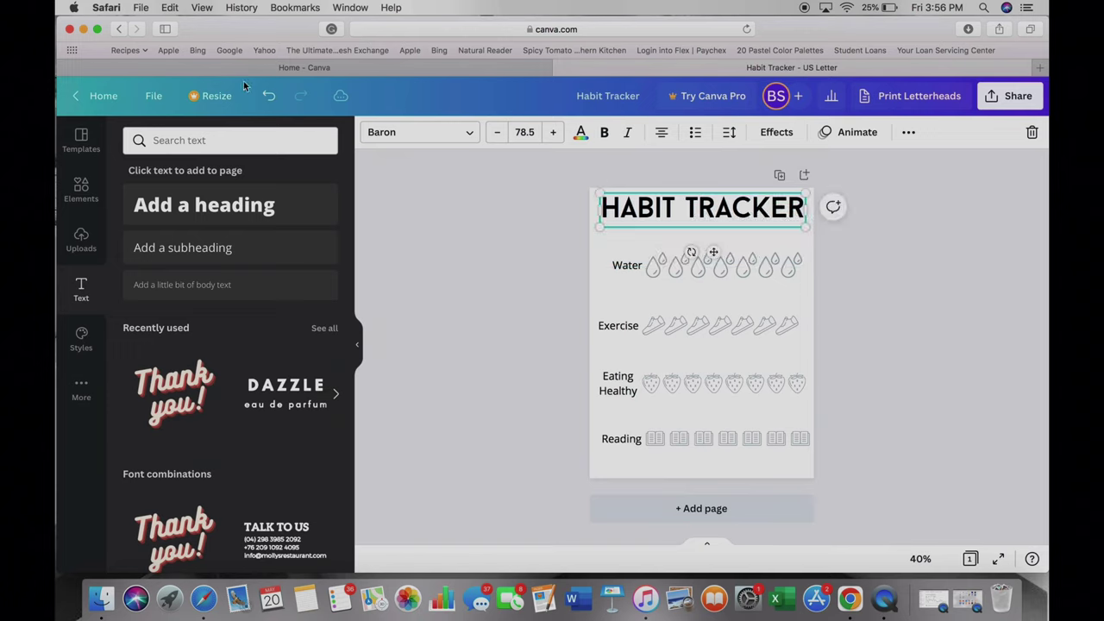
pyautogui.tripleClick(648, 216)
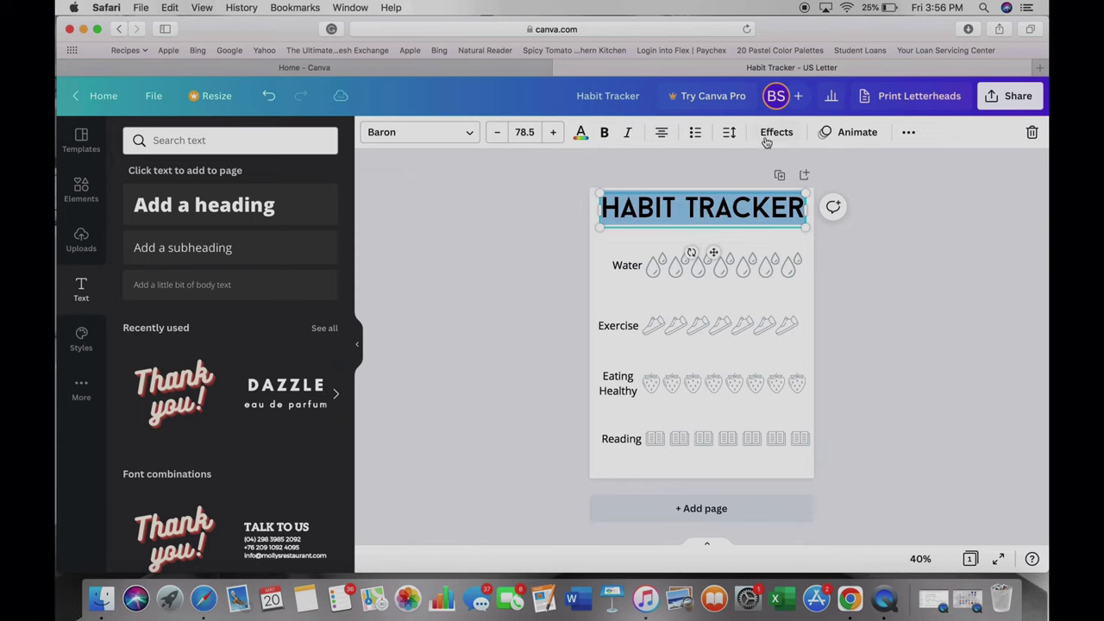
pyautogui.click(776, 132)
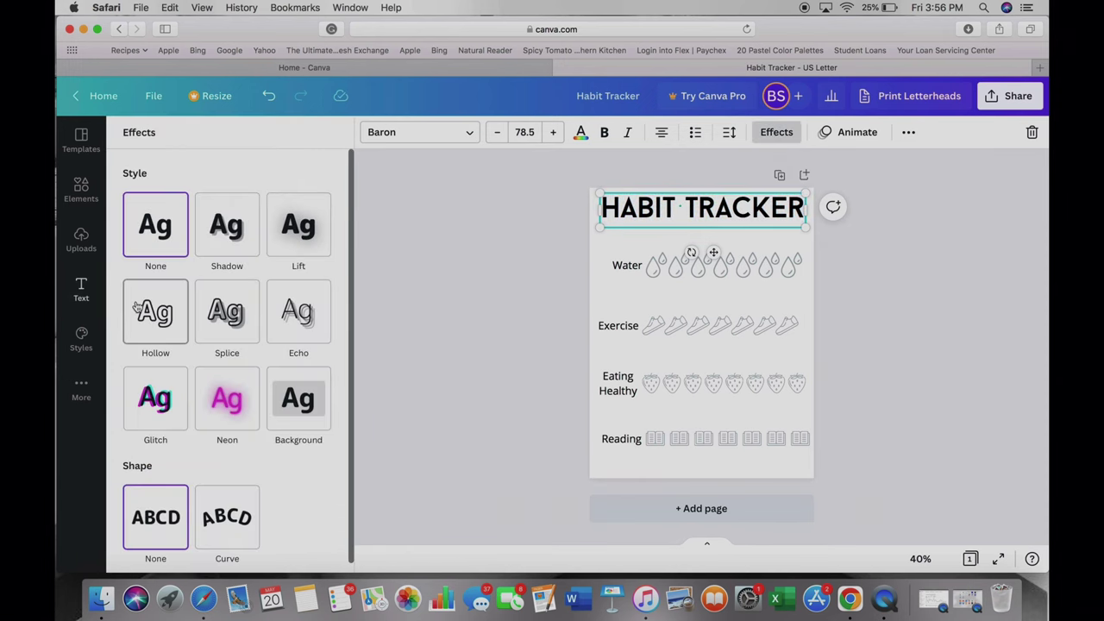
# Try the Hollow, Echo and Background effects on the "HABIT TRACKER" title
pyautogui.click(154, 312)
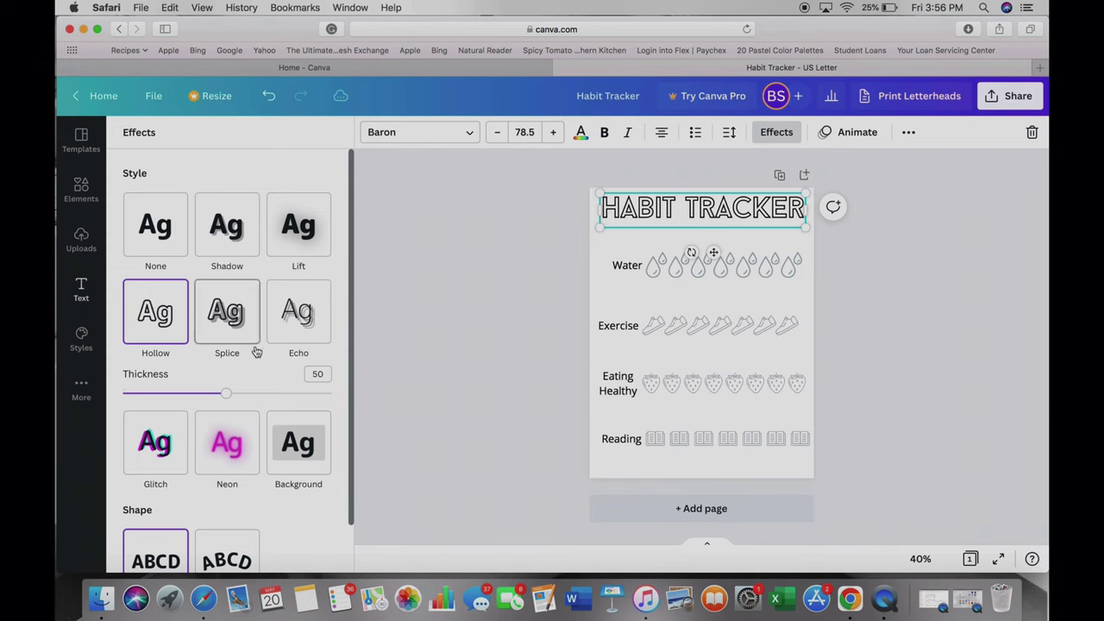
pyautogui.click(281, 323)
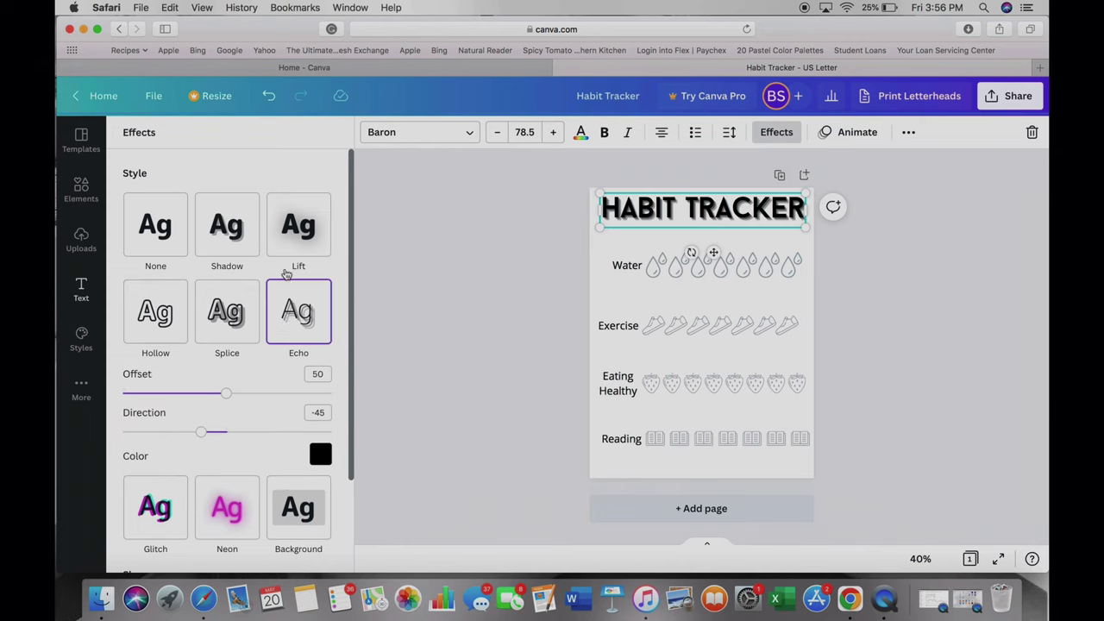
pyautogui.scroll(-3, 286, 274)
pyautogui.scroll(2, 286, 274)
pyautogui.scroll(-3, 286, 275)
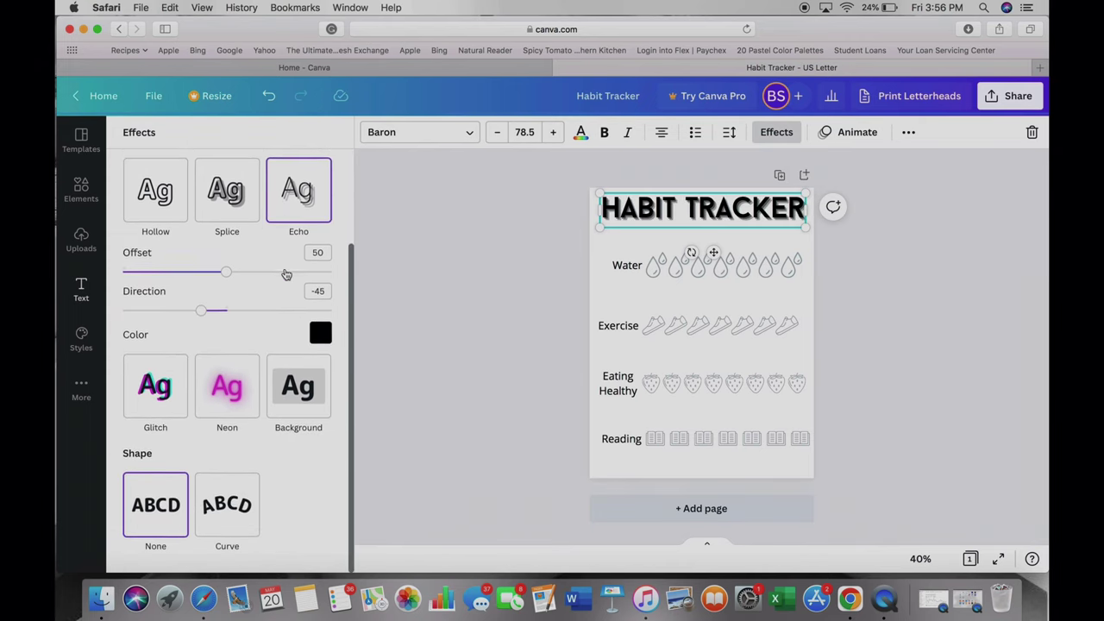
pyautogui.click(308, 393)
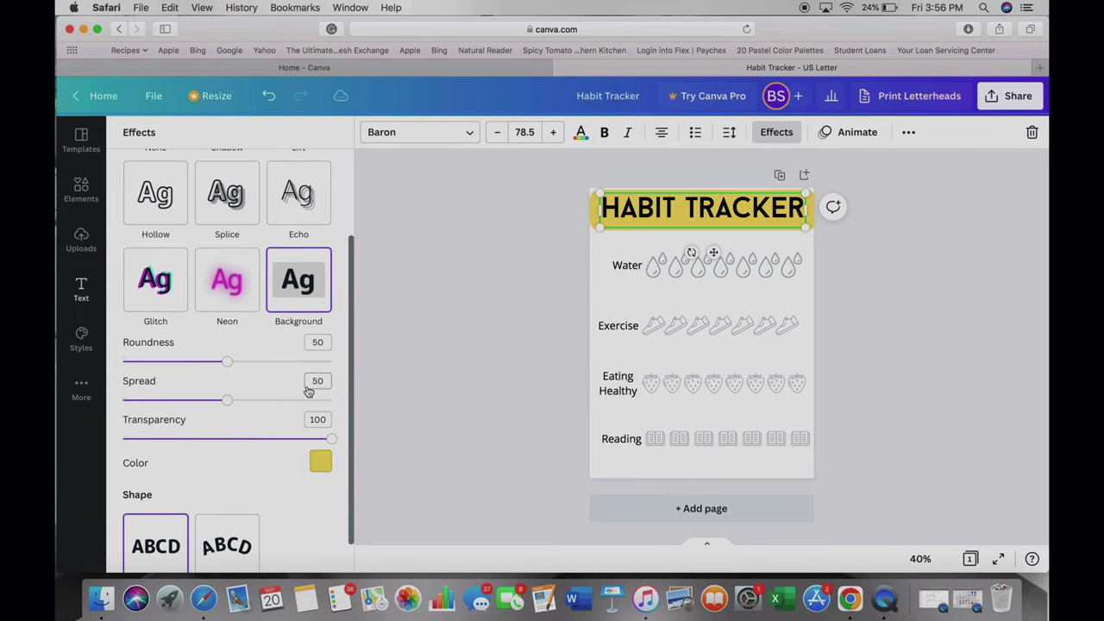
pyautogui.scroll(3, 192, 296)
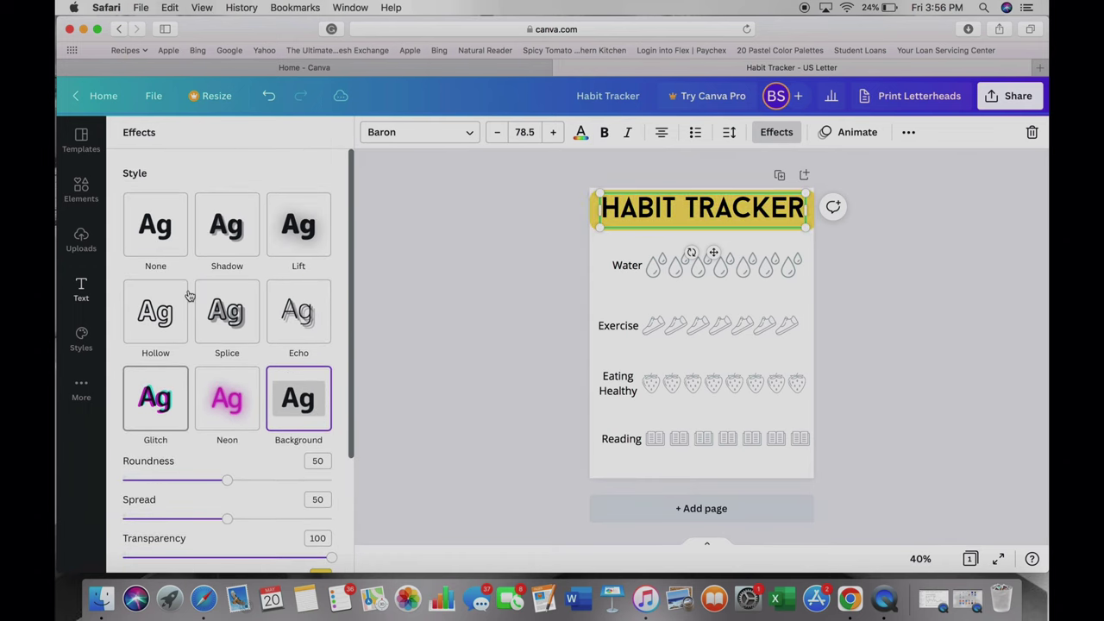
# Apply the Splice effect to the "HABIT TRACKER" title, after comparing it with Hollow
pyautogui.click(150, 331)
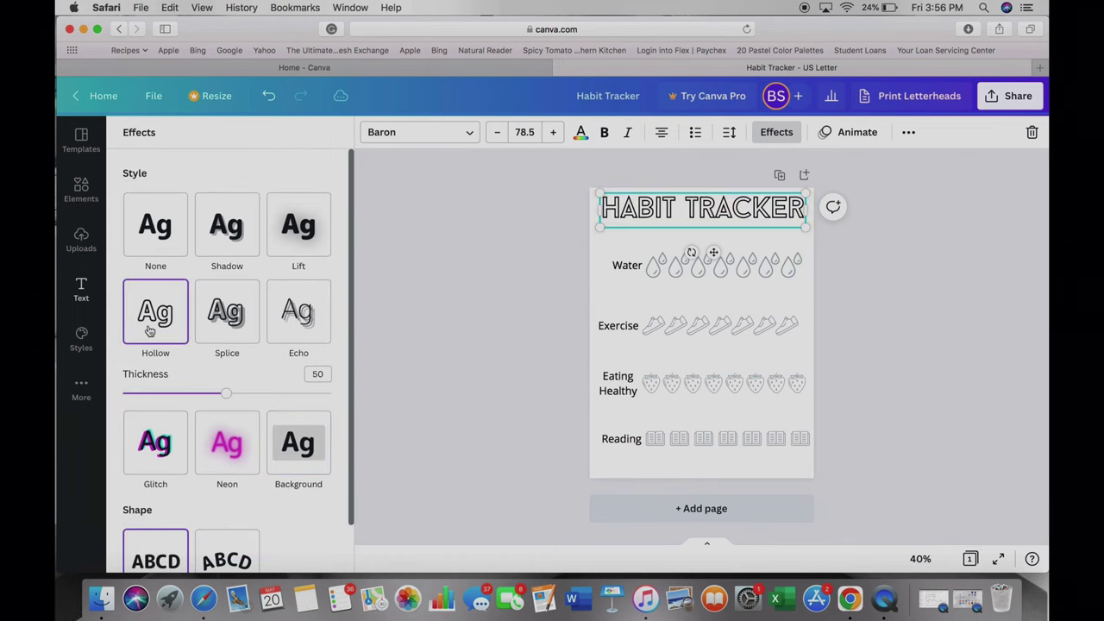
pyautogui.click(216, 335)
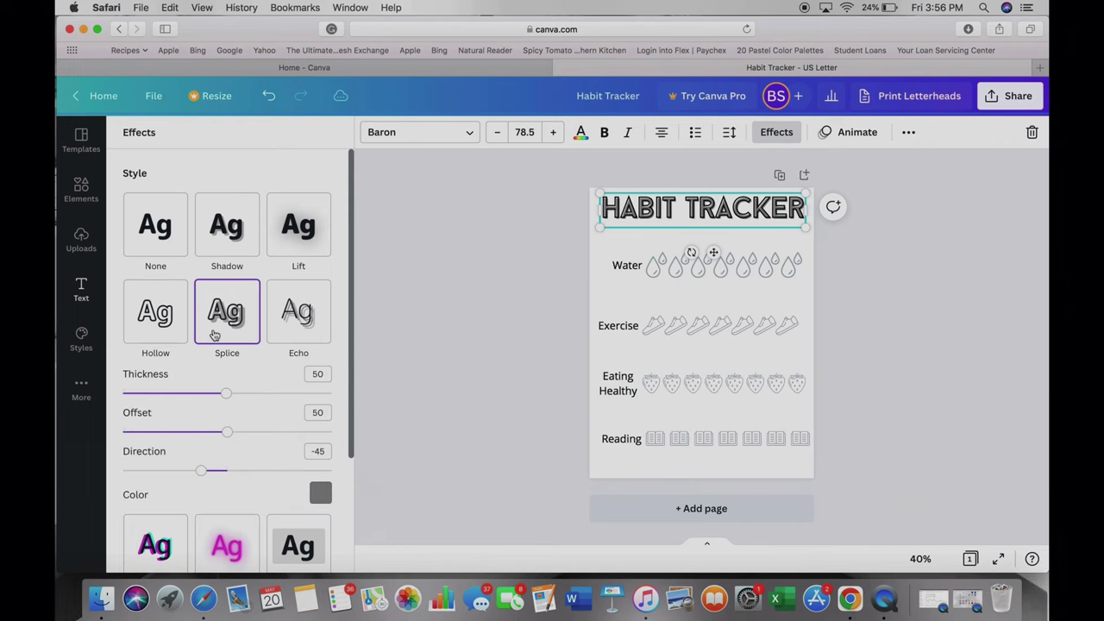
pyautogui.click(538, 293)
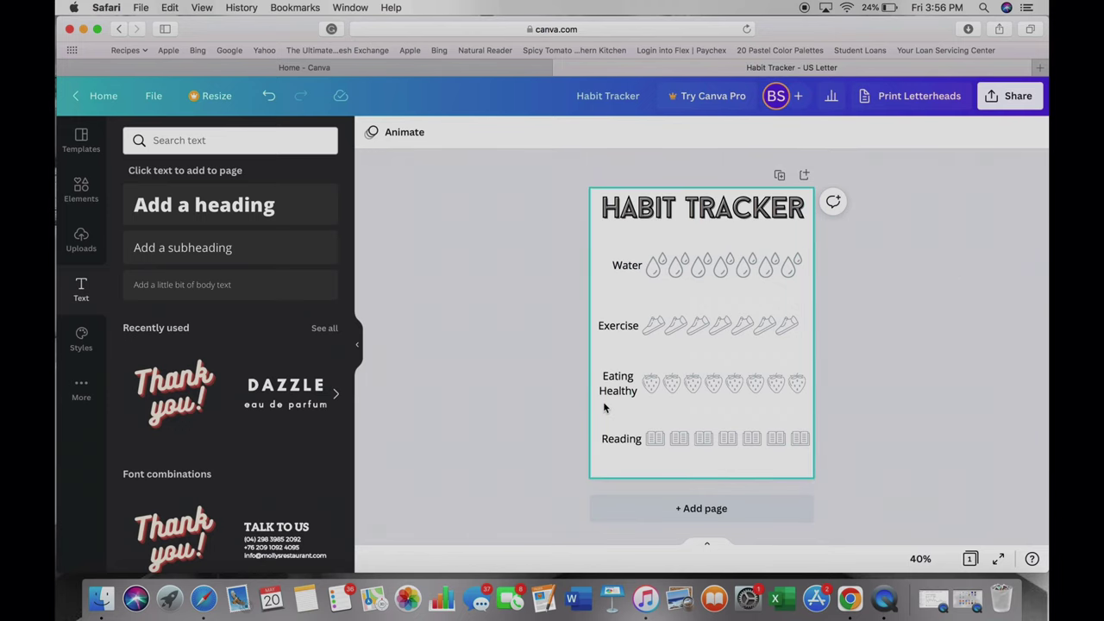
# Open the elements library and start a search for another graphic
pyautogui.click(81, 189)
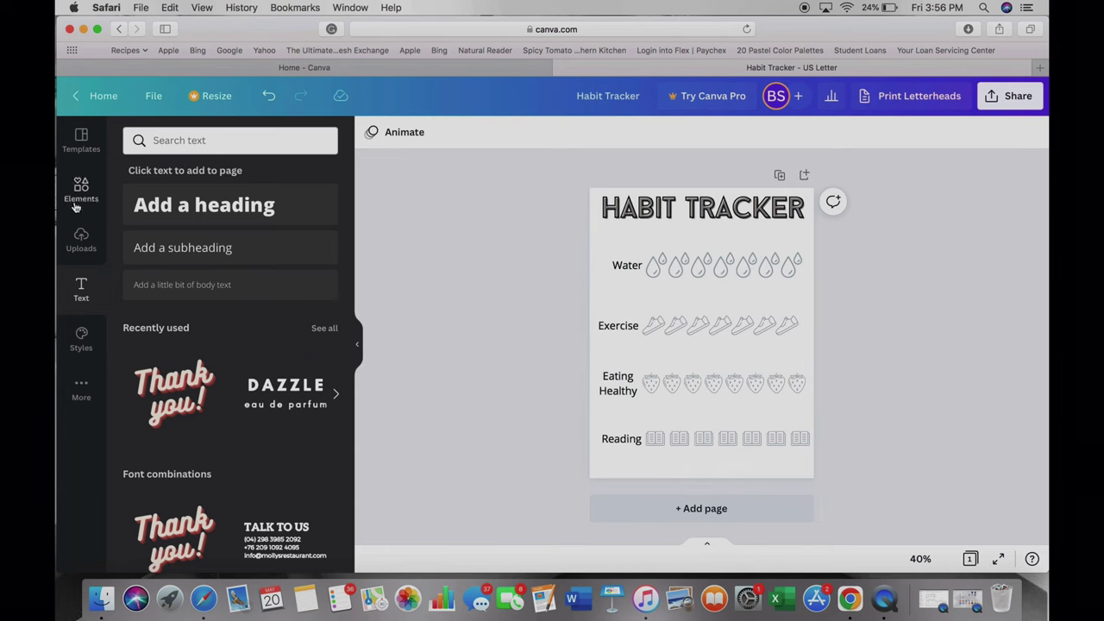
pyautogui.click(302, 140)
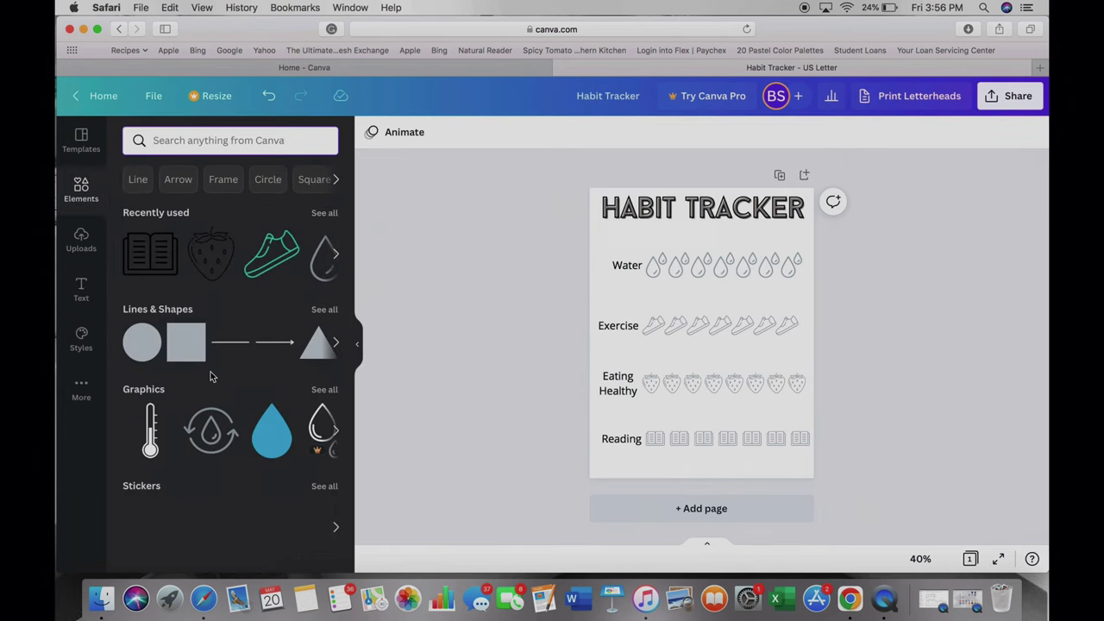